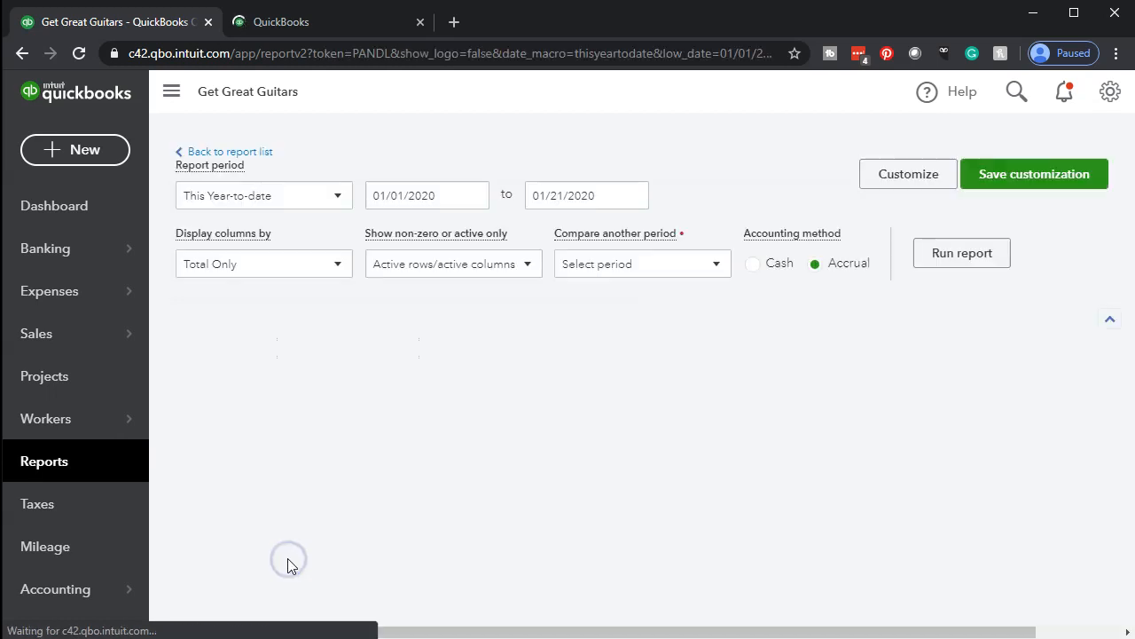
# Set the Profit and Loss report period to 05/01/2020 through 06/30/2020 and run the report.
pyautogui.scroll(3, 249, 457)
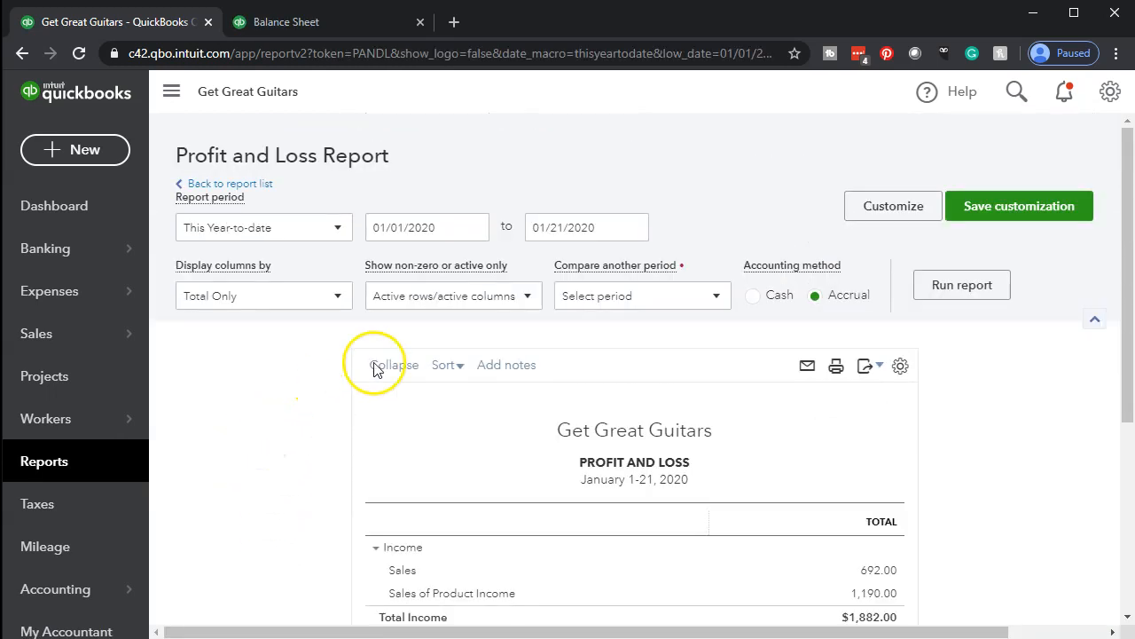
pyautogui.click(443, 228)
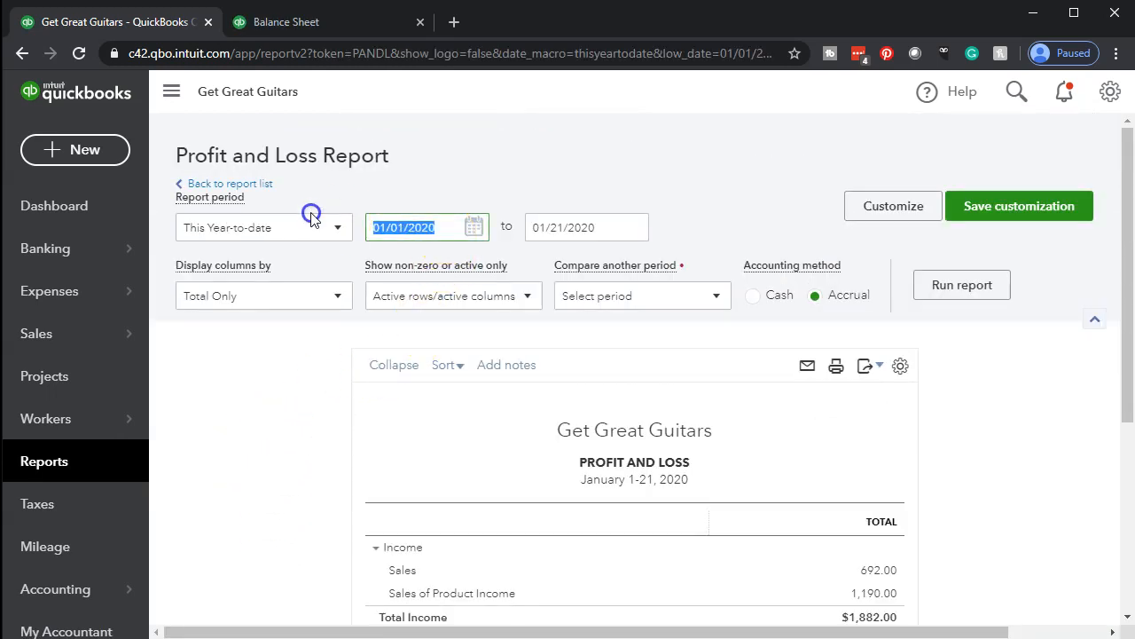
pyautogui.write('05')
pyautogui.write('/01/2020')
pyautogui.press('Tab')
pyautogui.write('06/30/2020')
pyautogui.press('Tab')
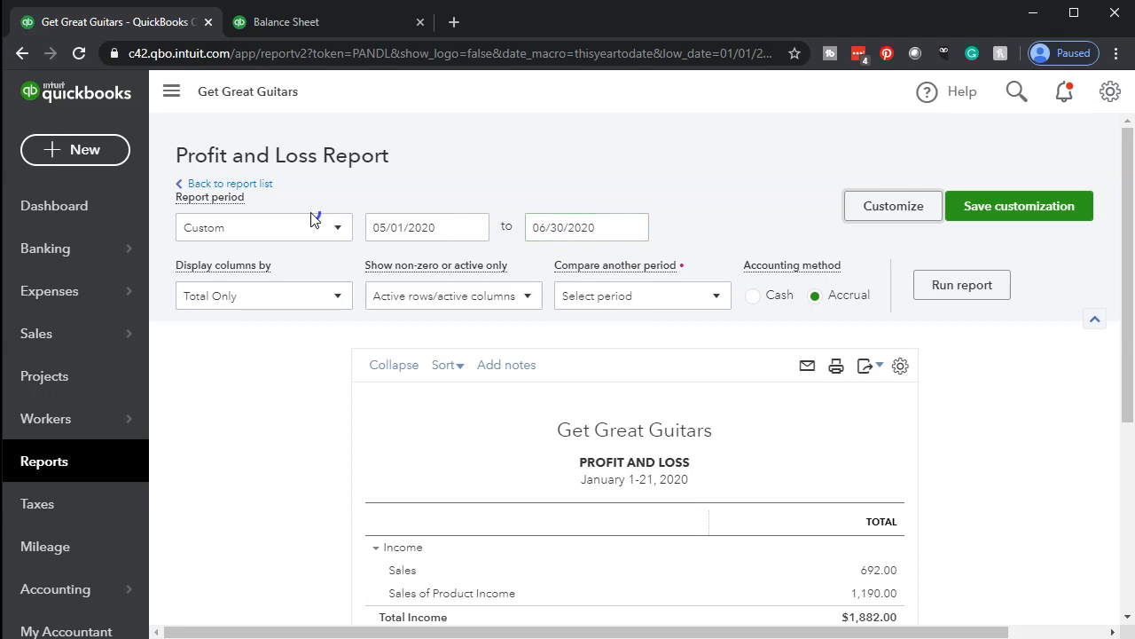
pyautogui.click(951, 285)
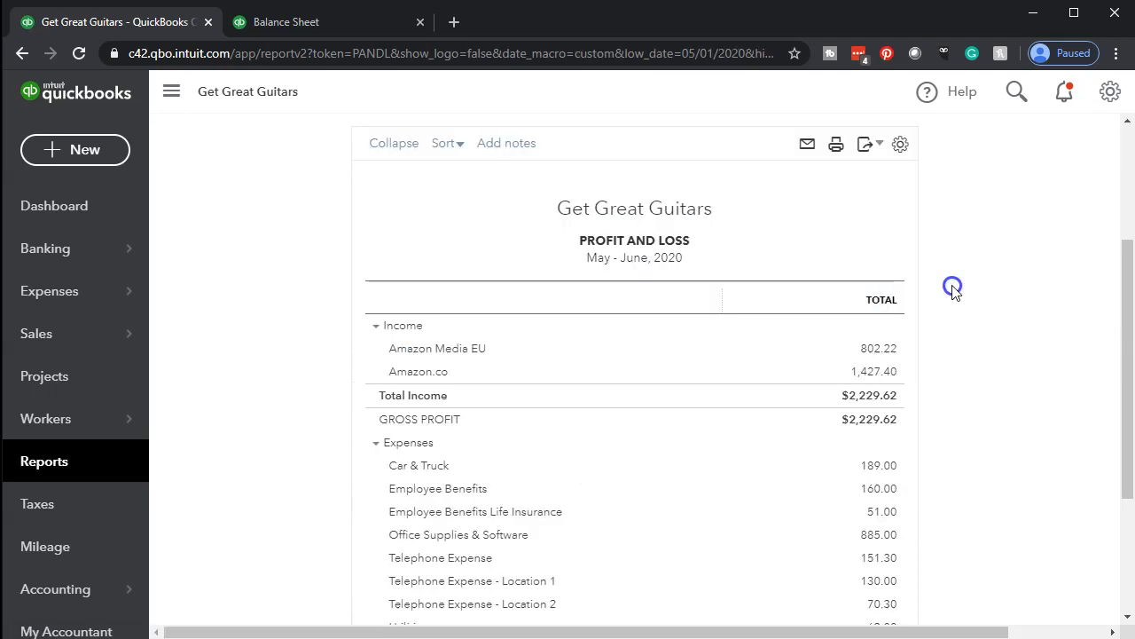
# Duplicate the Profit and Loss report in another browser tab and open the Banking transactions for review in the original tab.
pyautogui.rightClick(150, 27)
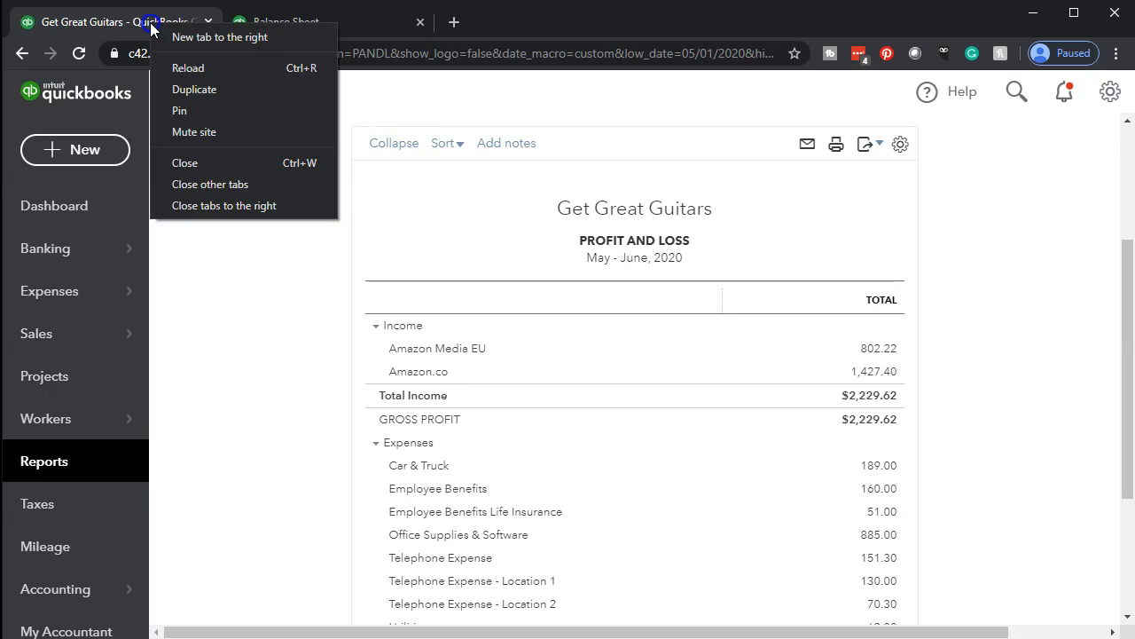
pyautogui.click(185, 88)
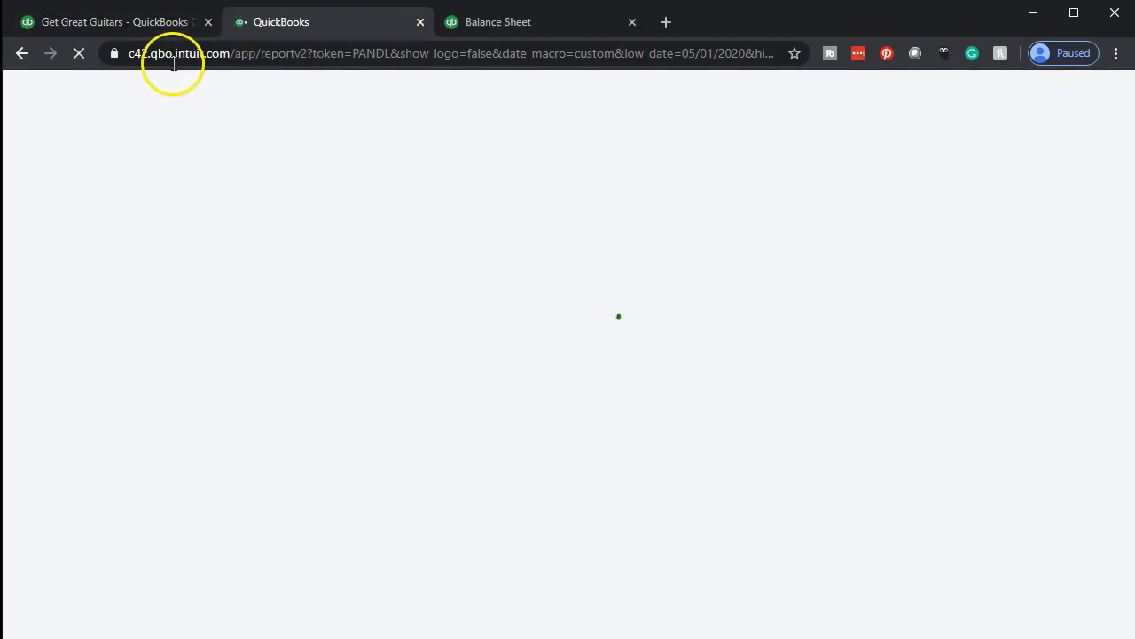
pyautogui.click(142, 27)
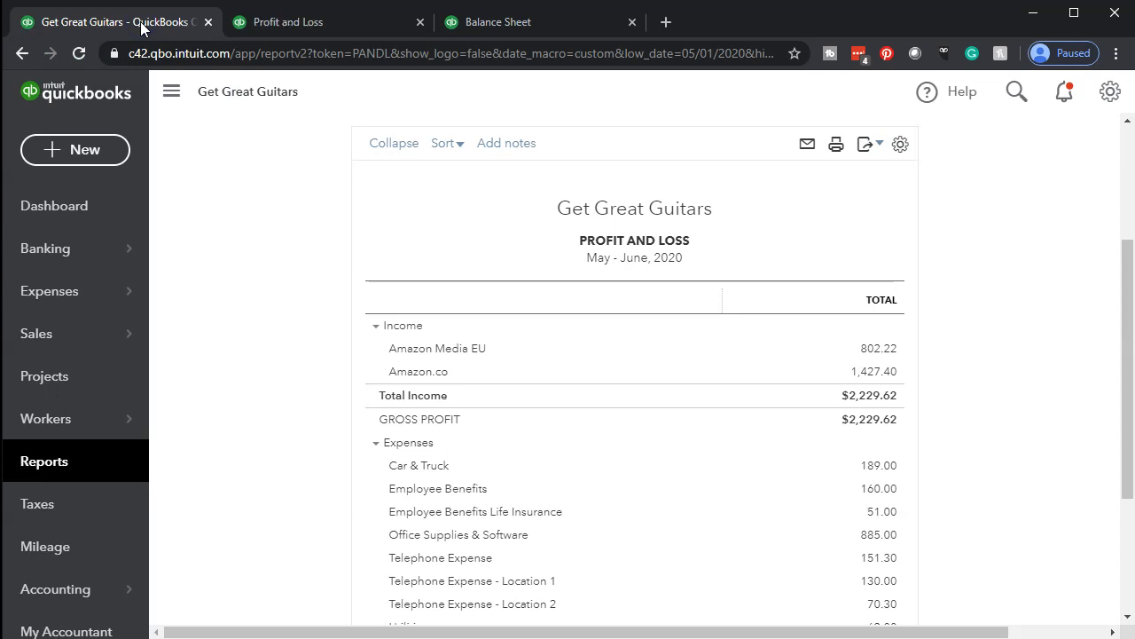
pyautogui.click(59, 252)
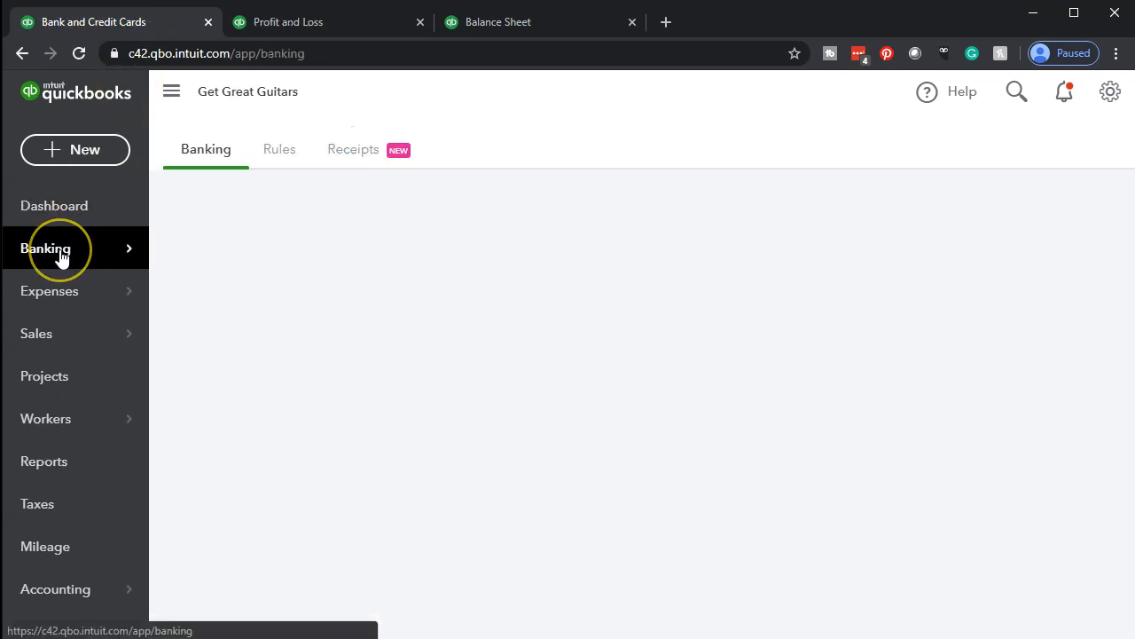
pyautogui.scroll(-4, 59, 256)
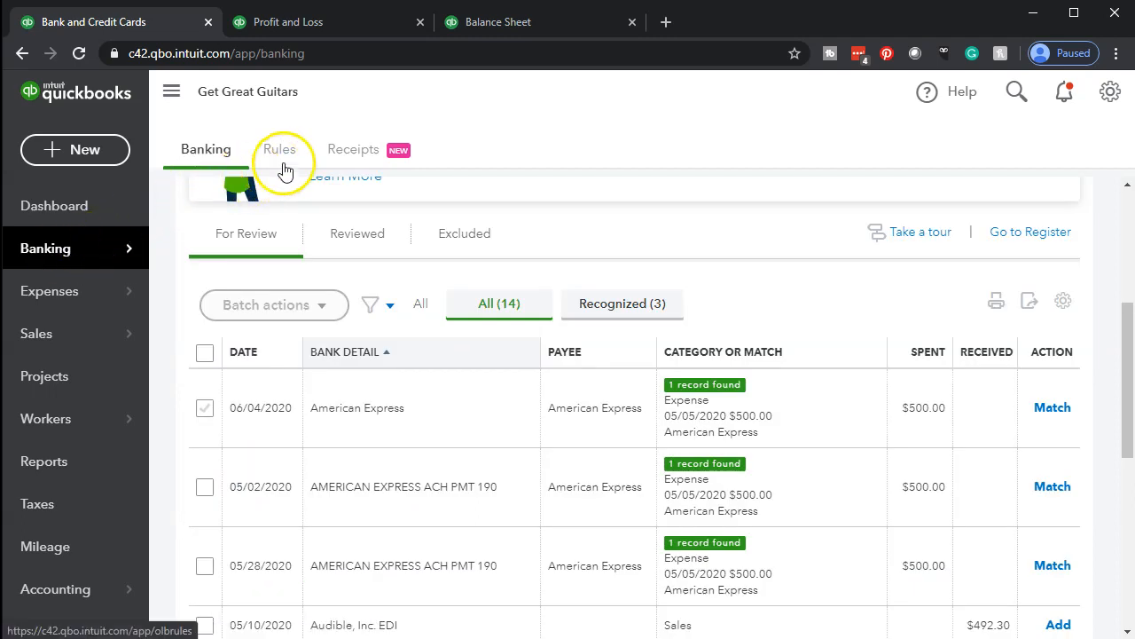
# Duplicate the Bank and Credit Cards page in another browser tab and hide the navigation menu in the original one.
pyautogui.rightClick(145, 25)
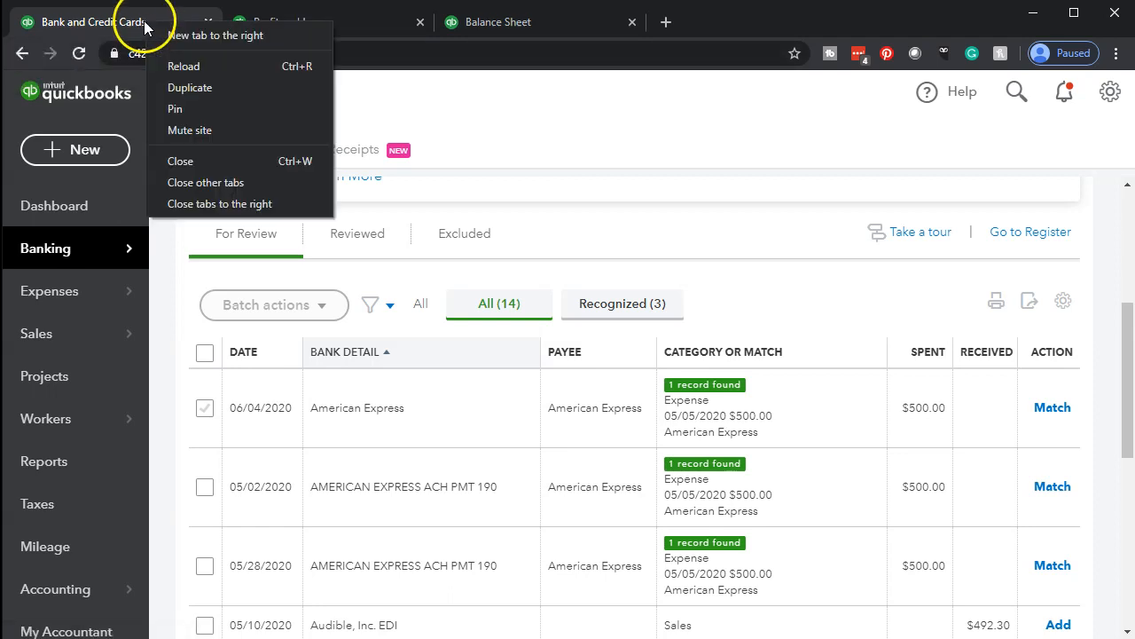
pyautogui.click(168, 89)
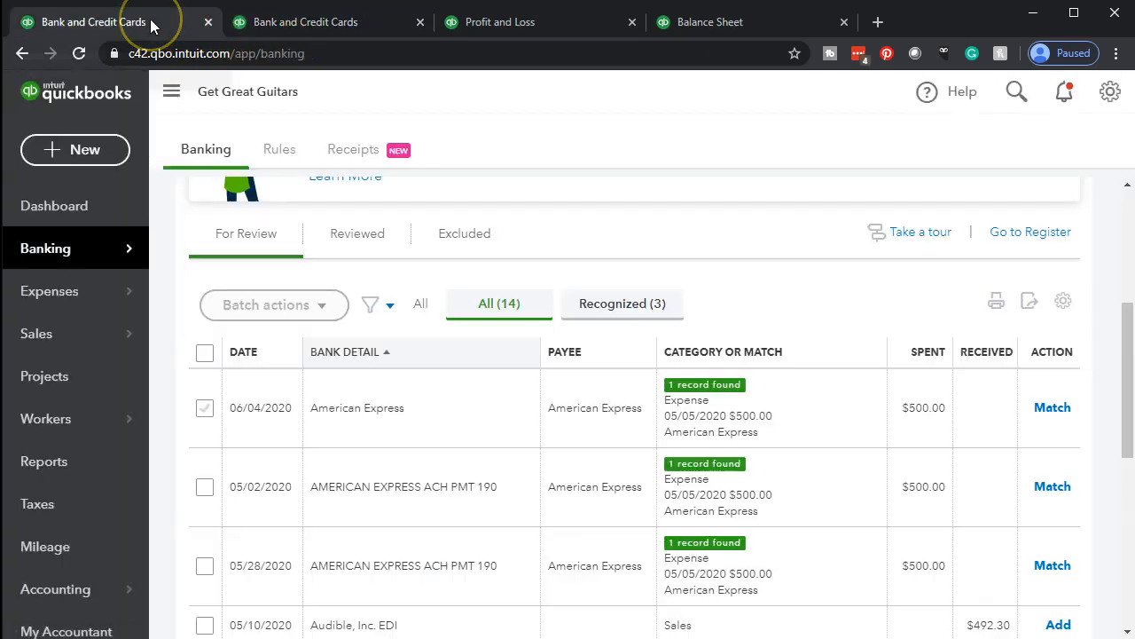
pyautogui.click(169, 100)
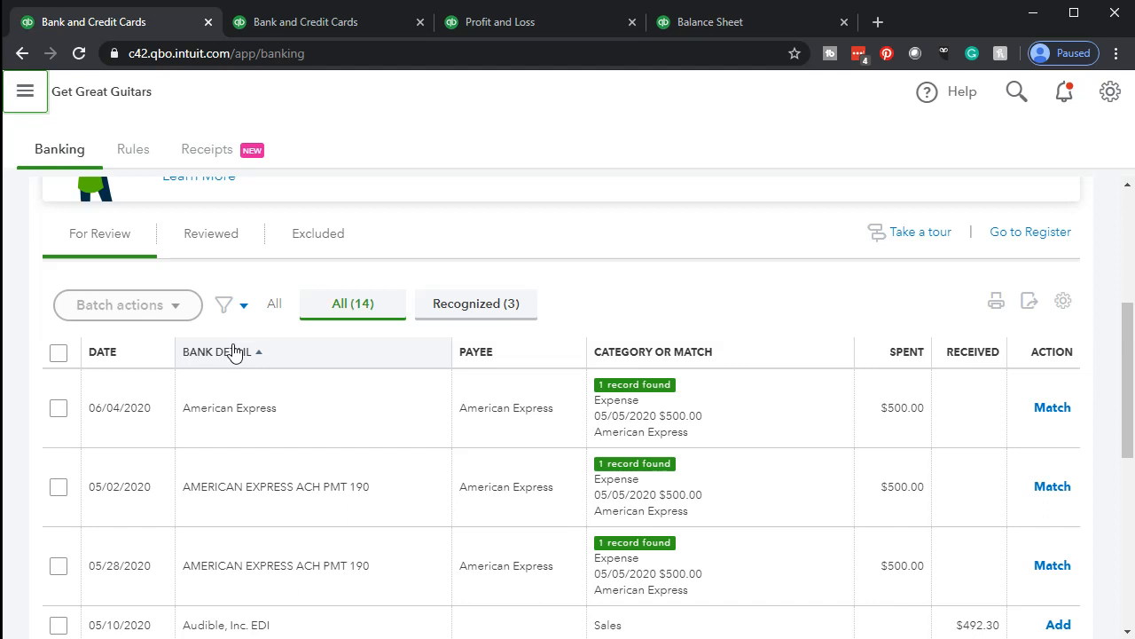
# Switch the 06/04/2020 American Express transaction from Match to Add and set its vendor to American Express.
pyautogui.click(221, 427)
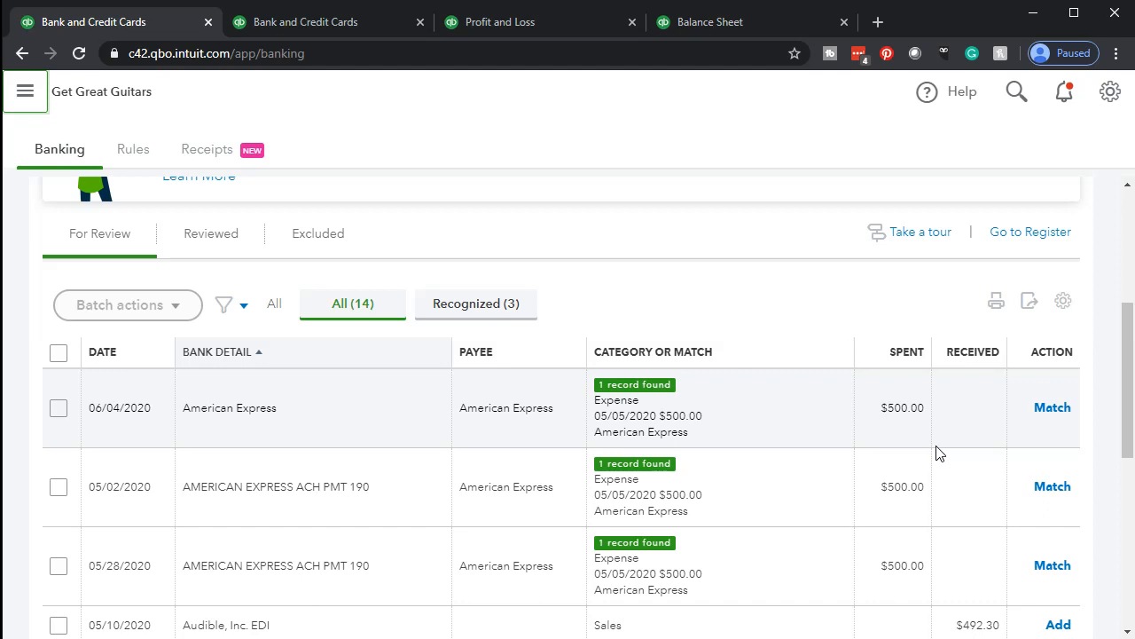
pyautogui.click(320, 418)
pyautogui.scroll(-1, 318, 418)
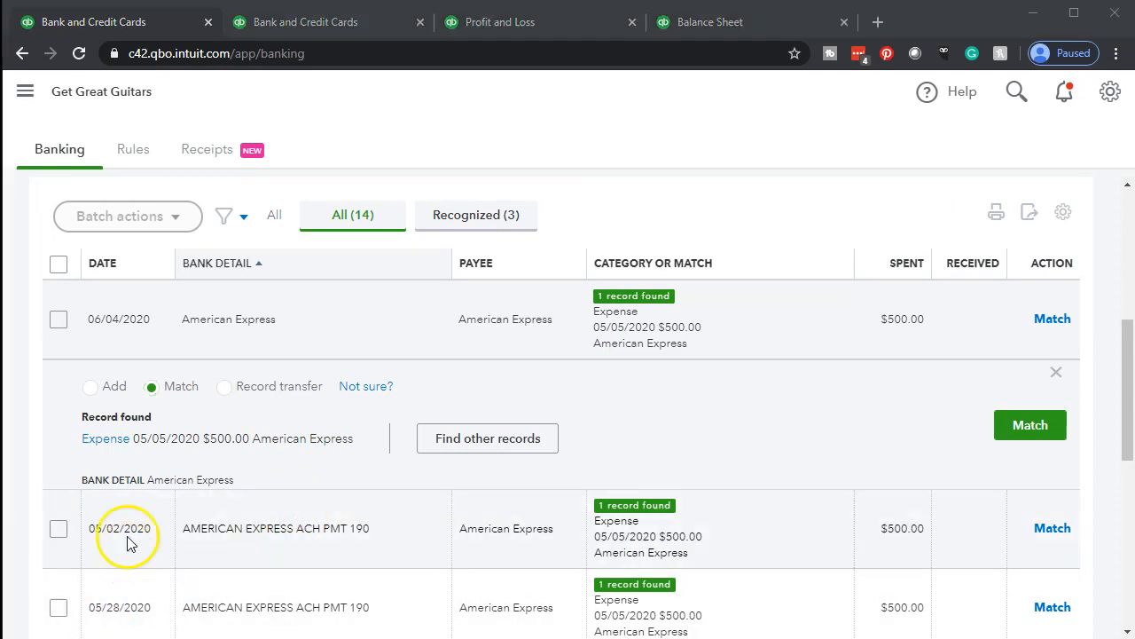
pyautogui.click(91, 388)
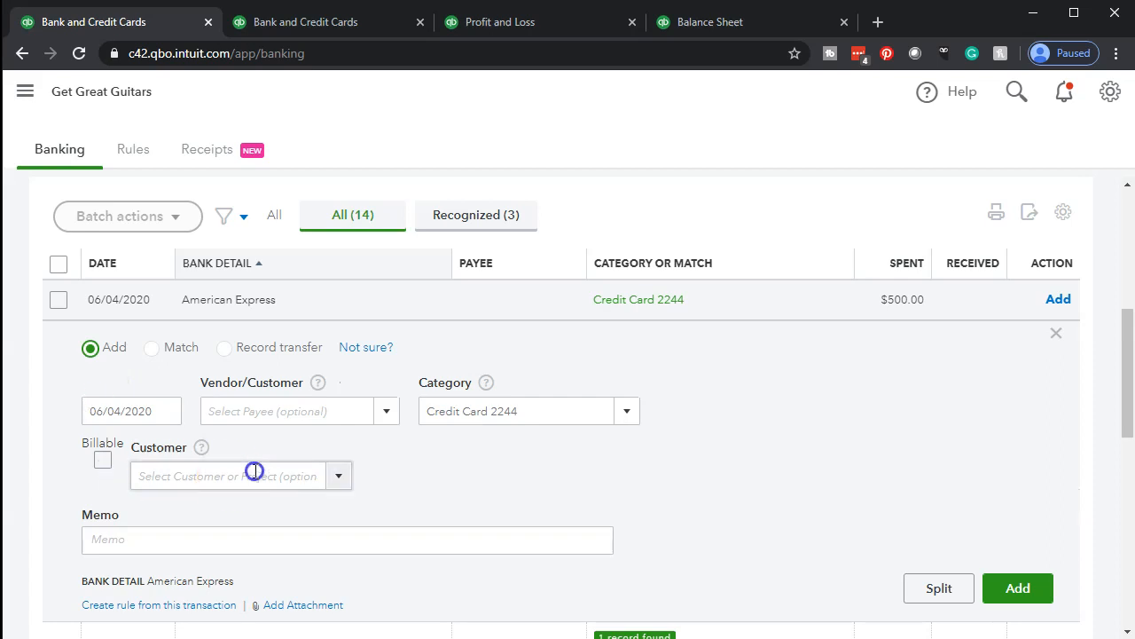
pyautogui.click(261, 414)
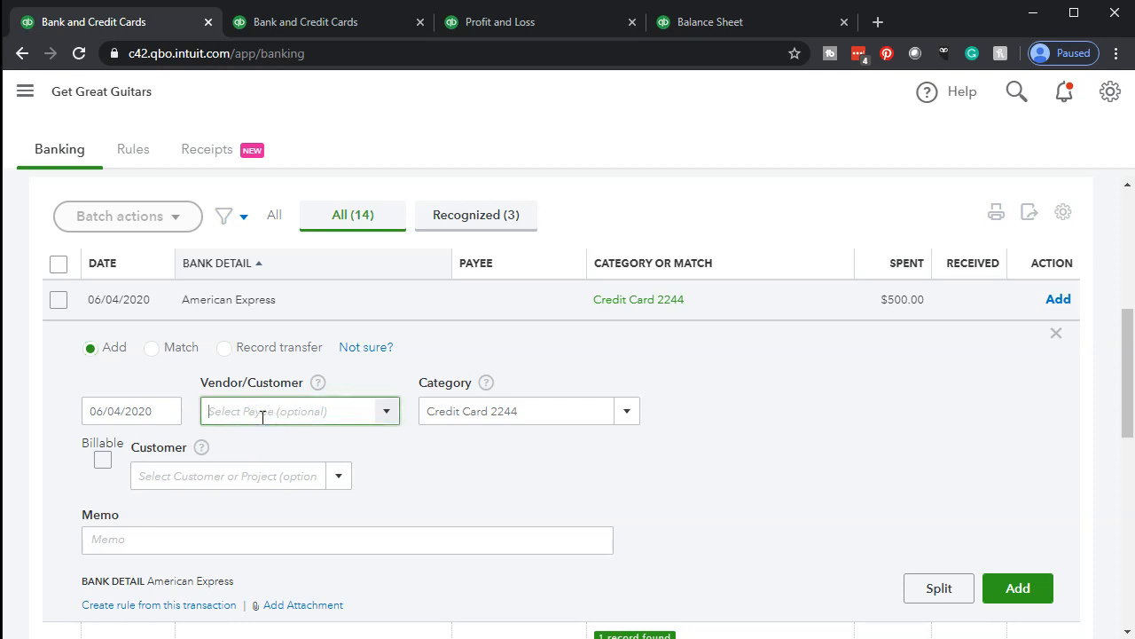
pyautogui.write('American Express')
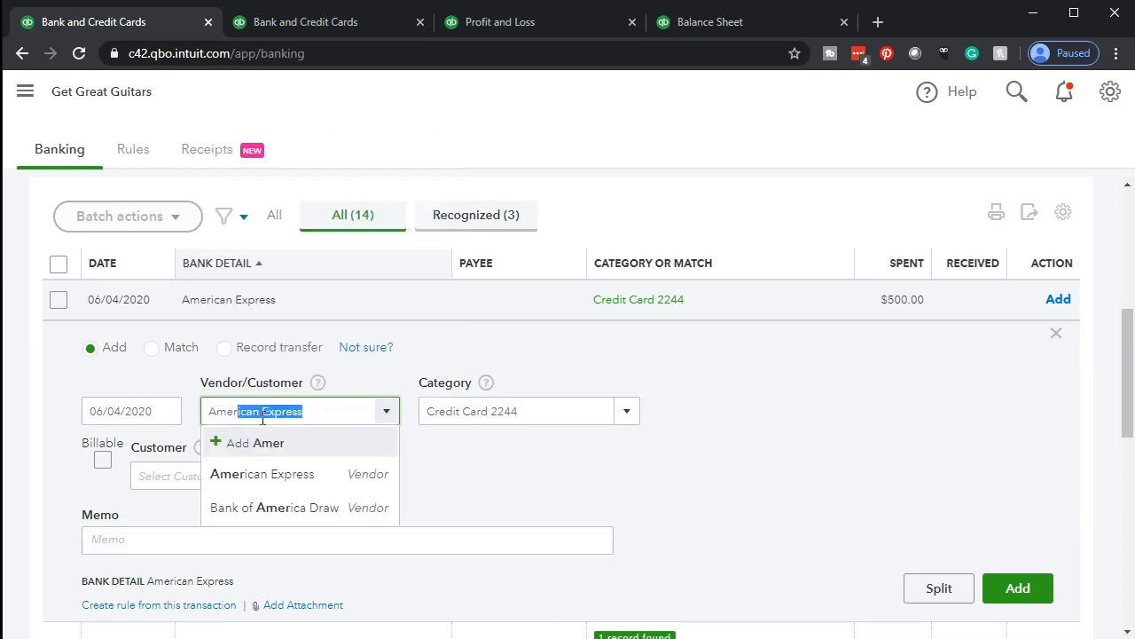
pyautogui.press('Tab')
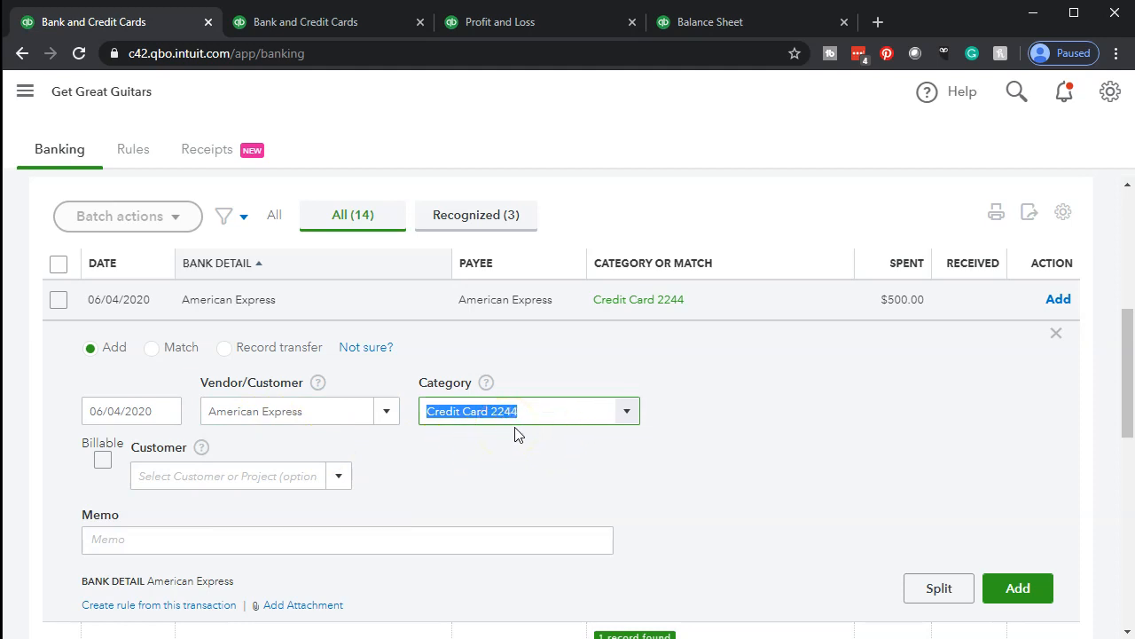
# Categorize the 06/04/2020 American Express transaction as Credit Card Clearing and add it to the books.
pyautogui.write('Credit')
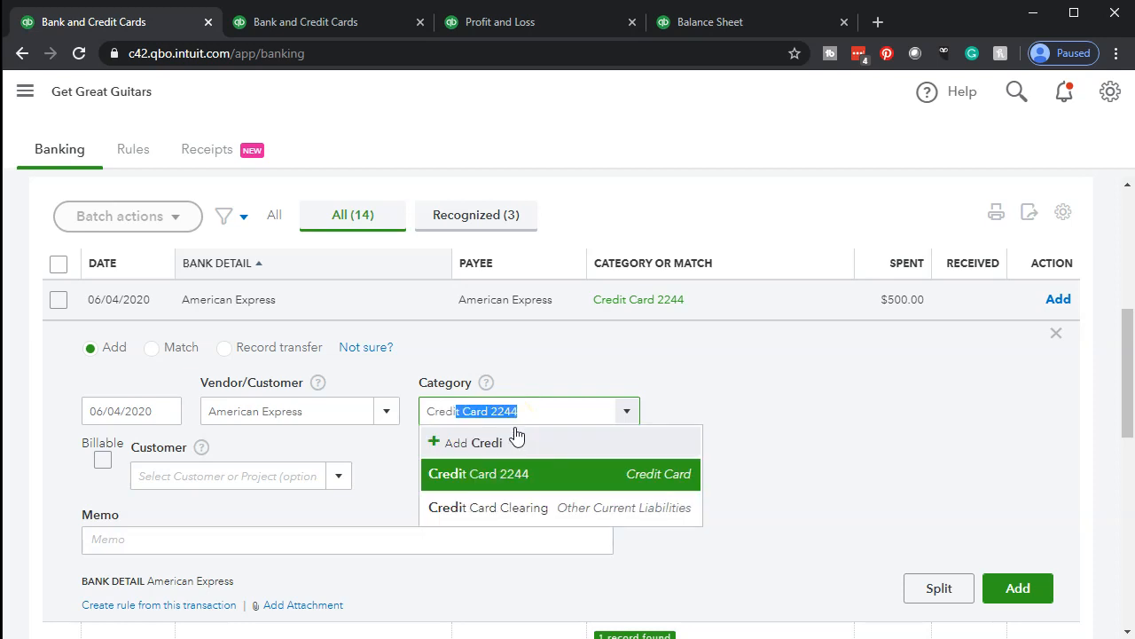
pyautogui.press('BackSpace')
pyautogui.click(487, 513)
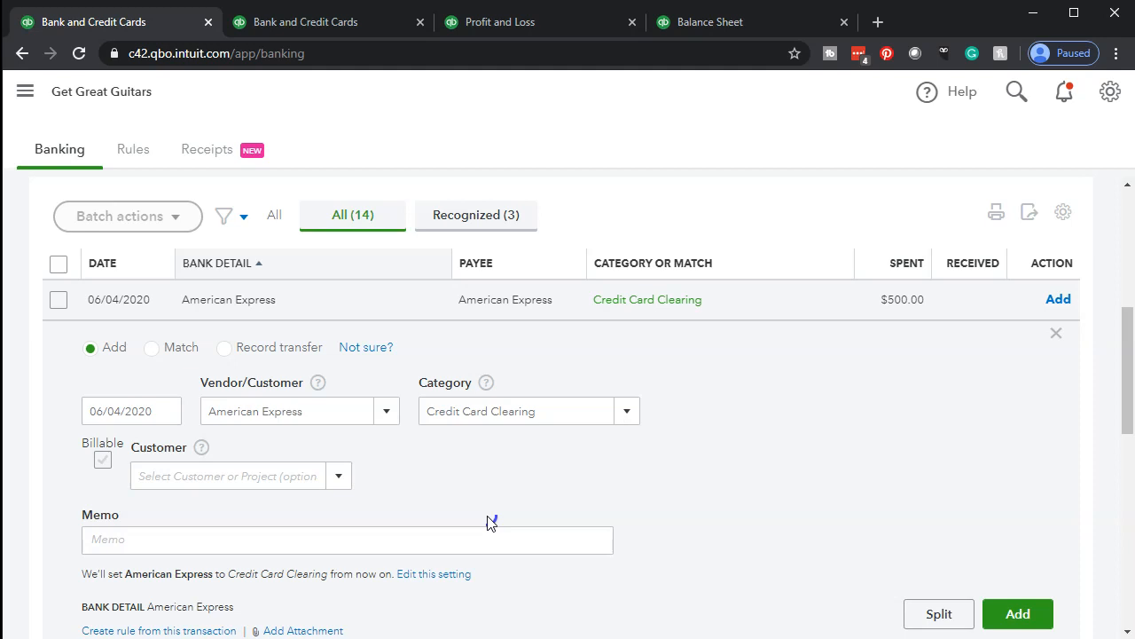
pyautogui.scroll(-1, 490, 522)
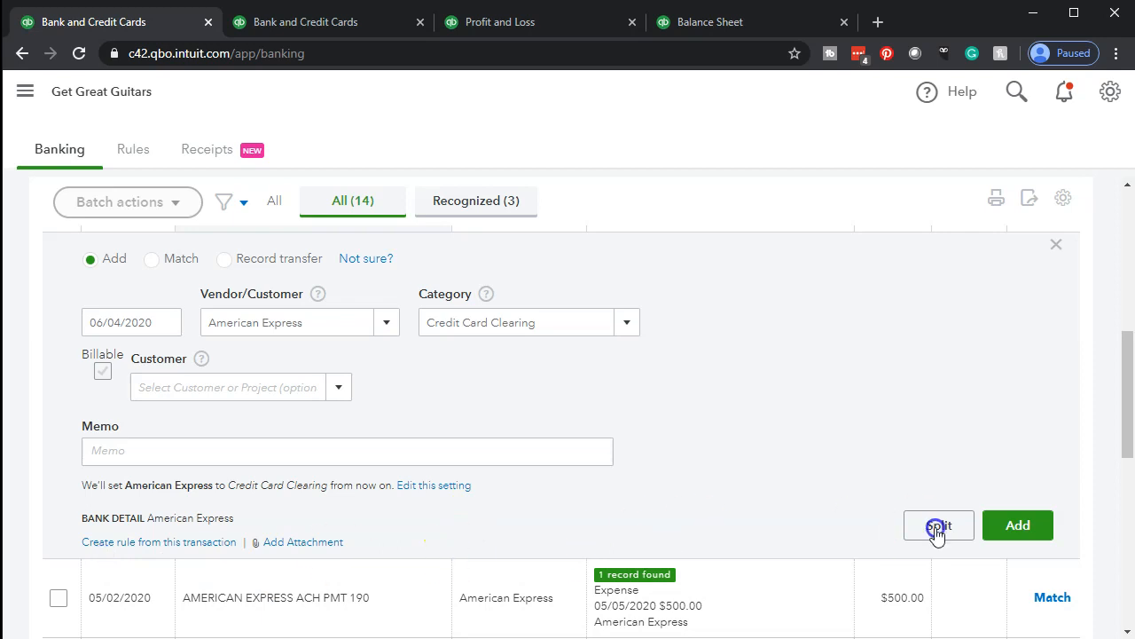
pyautogui.click(1018, 532)
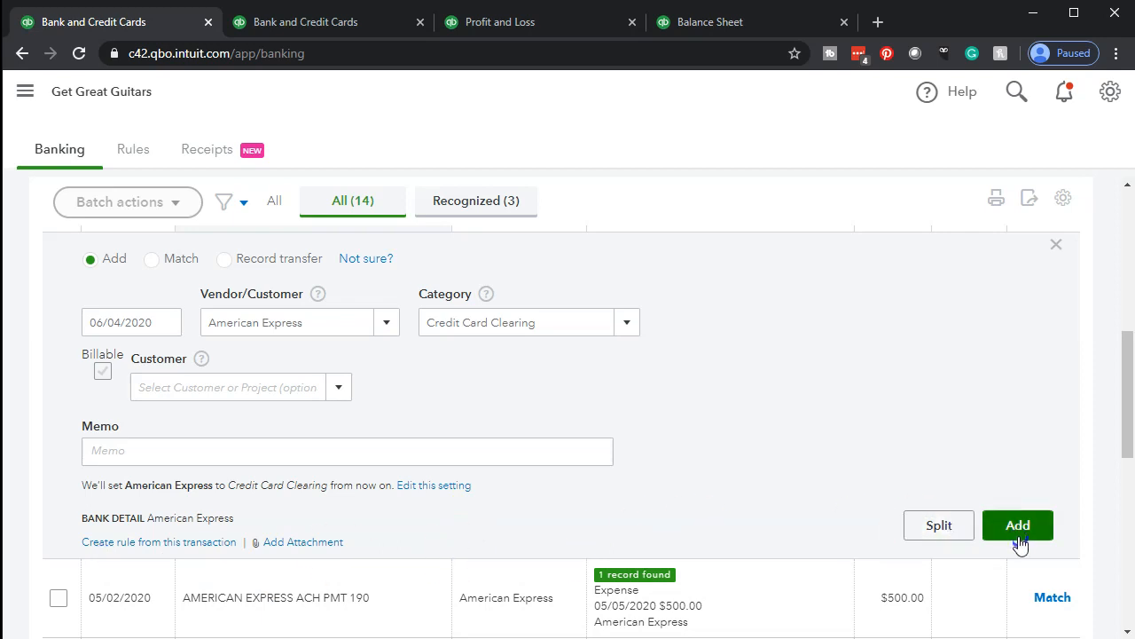
pyautogui.click(1040, 526)
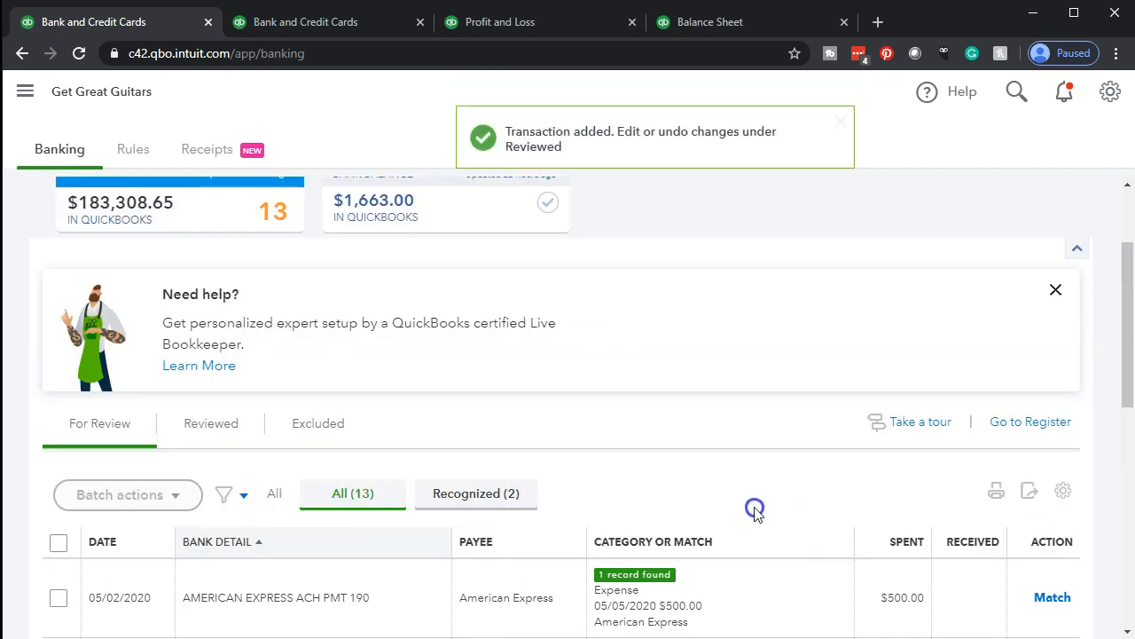
# Expand the 05/02/2020 AMERICAN EXPRESS ACH PMT 190 transaction and switch it from Match to Add.
pyautogui.scroll(-2, 755, 510)
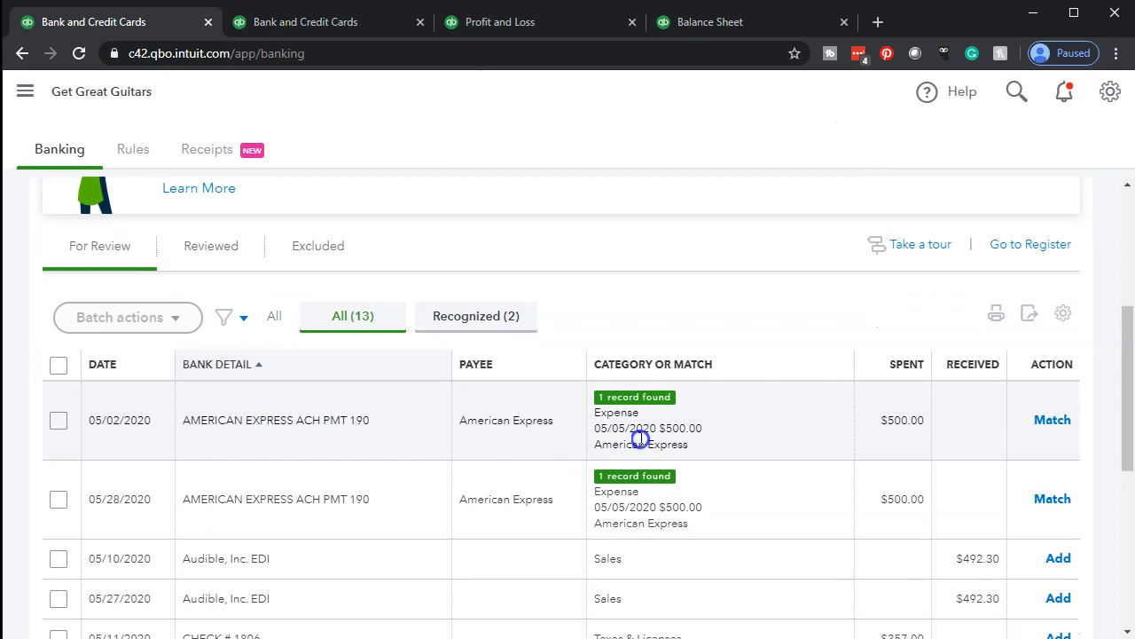
pyautogui.click(416, 440)
pyautogui.scroll(-1, 418, 441)
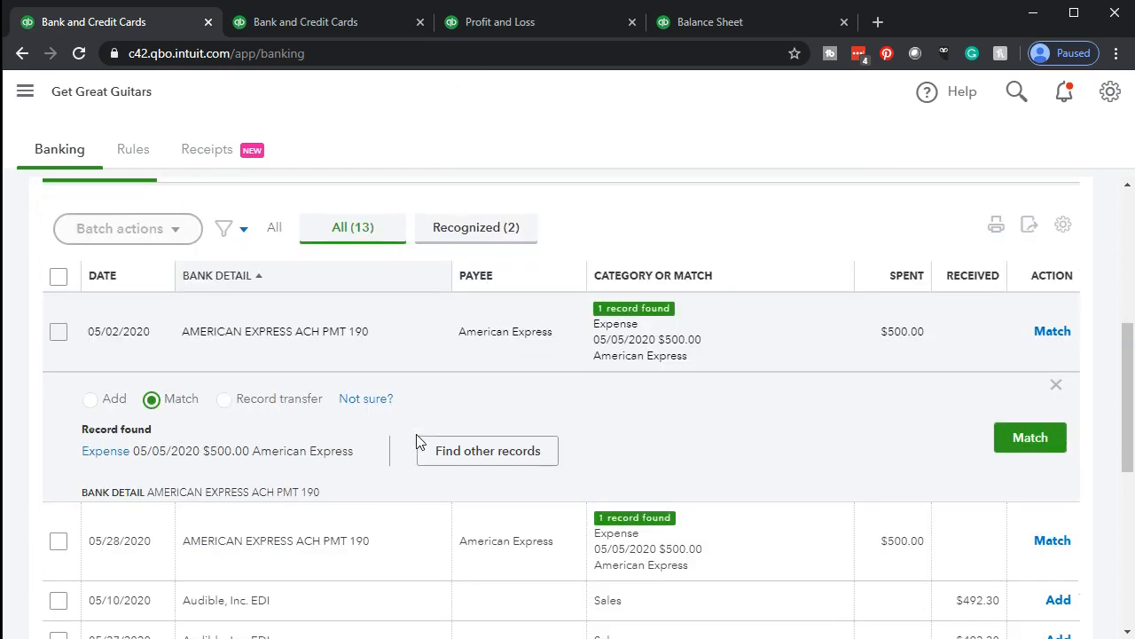
pyautogui.click(91, 399)
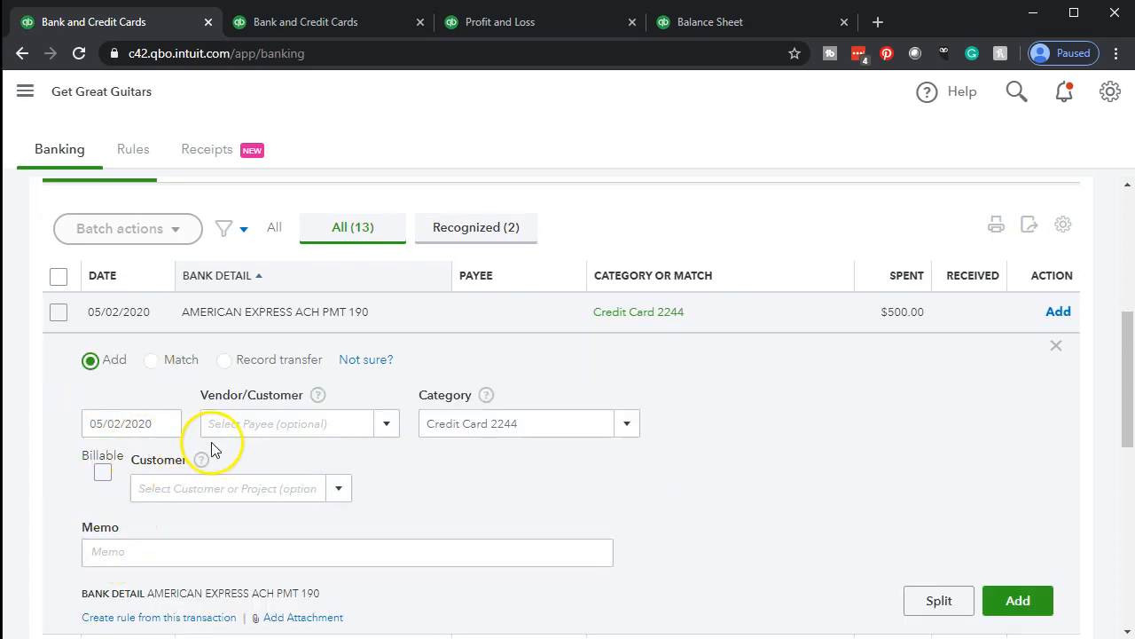
# Set the vendor of the 05/02/2020 transaction to American Express.
pyautogui.click(230, 433)
pyautogui.write('am')
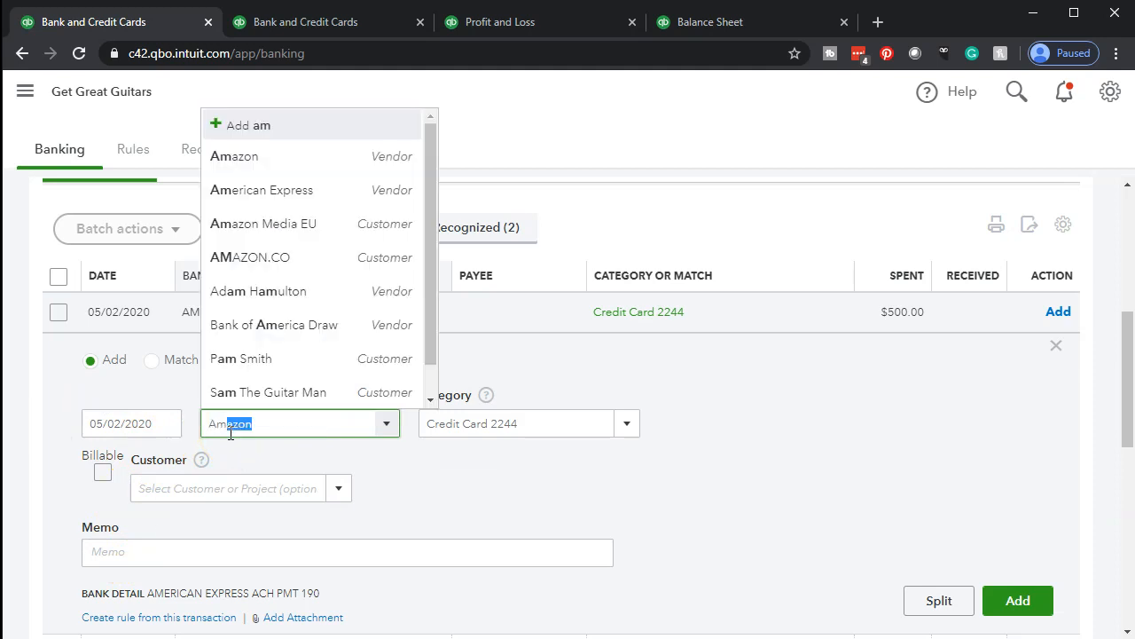
pyautogui.write('eric')
pyautogui.press('BackSpace')
pyautogui.press('BackSpace')
pyautogui.press('BackSpace')
pyautogui.press('BackSpace')
pyautogui.press('BackSpace')
pyautogui.press('BackSpace')
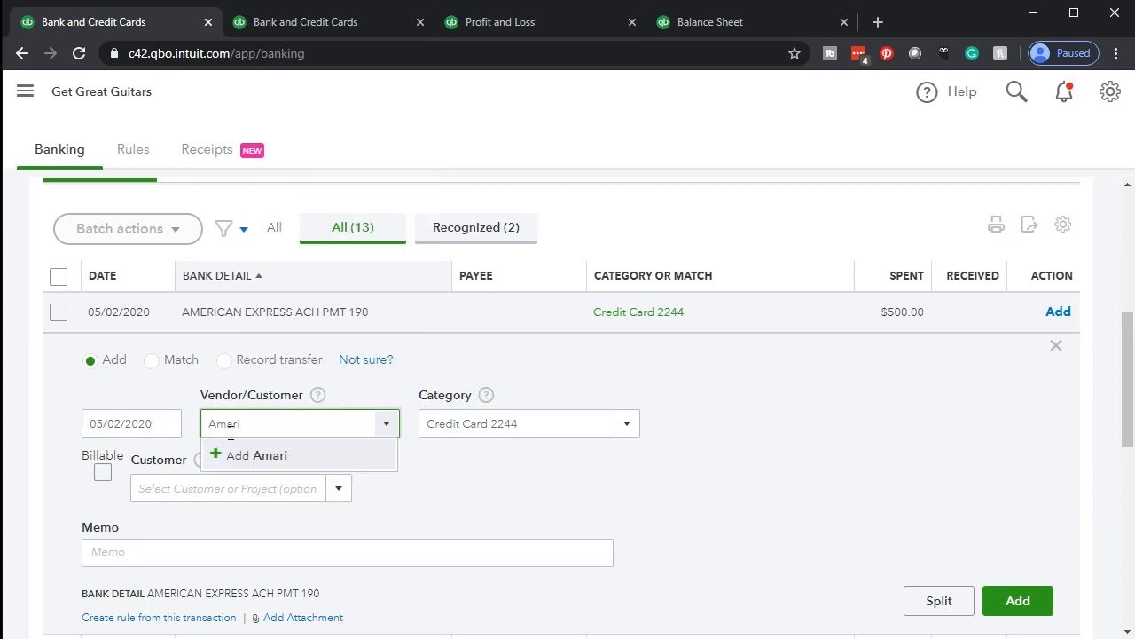
pyautogui.write('America')
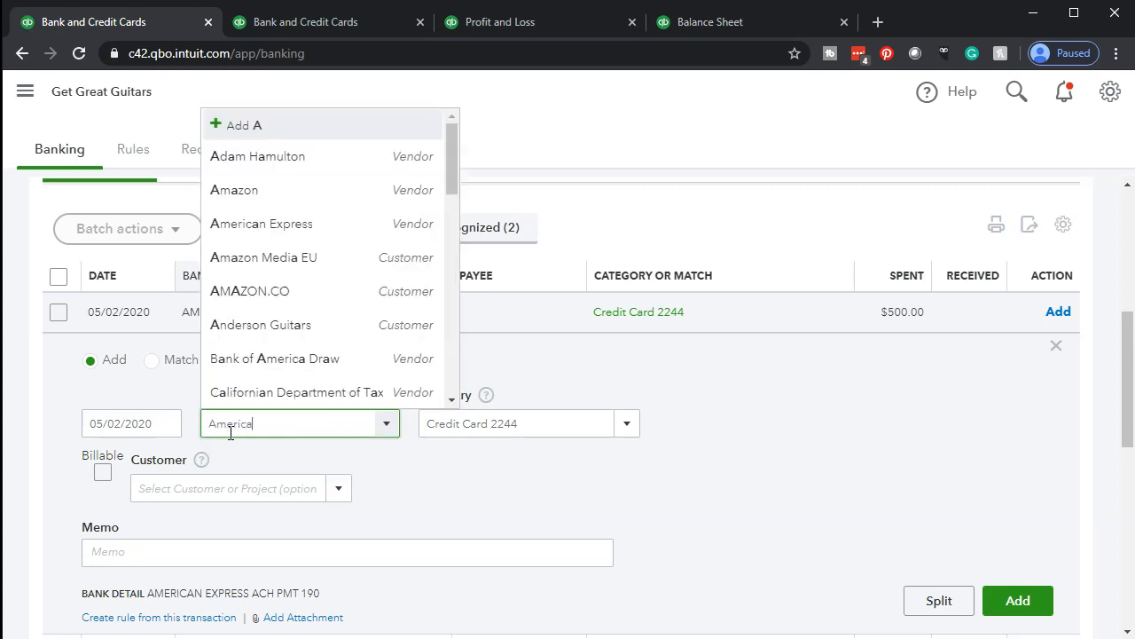
pyautogui.write('n Ex')
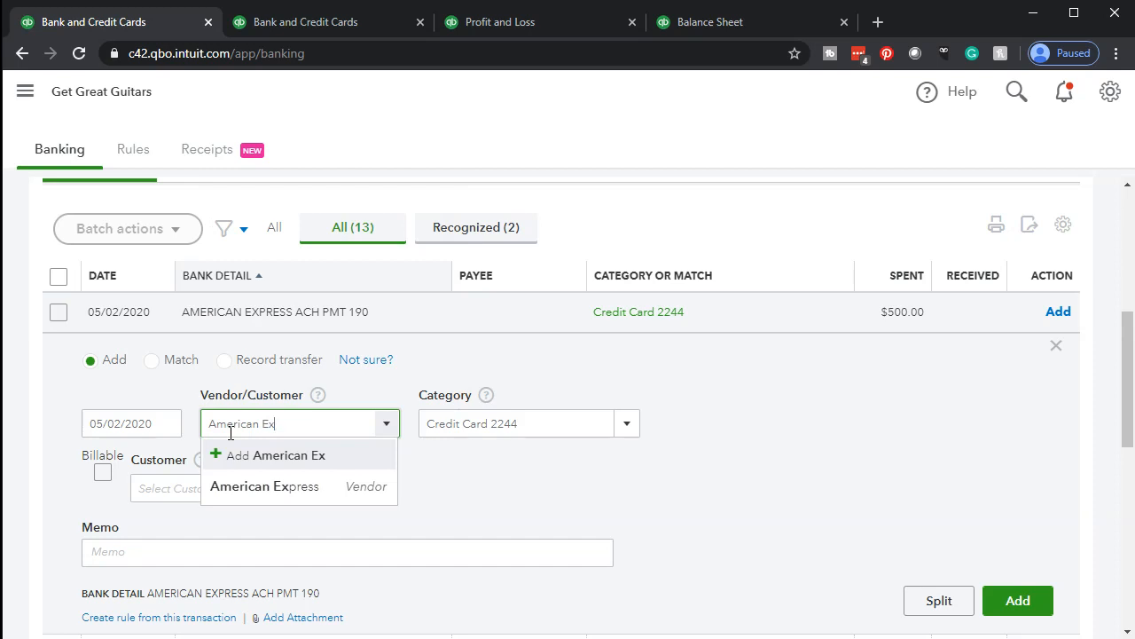
pyautogui.press('Down')
pyautogui.press('Tab')
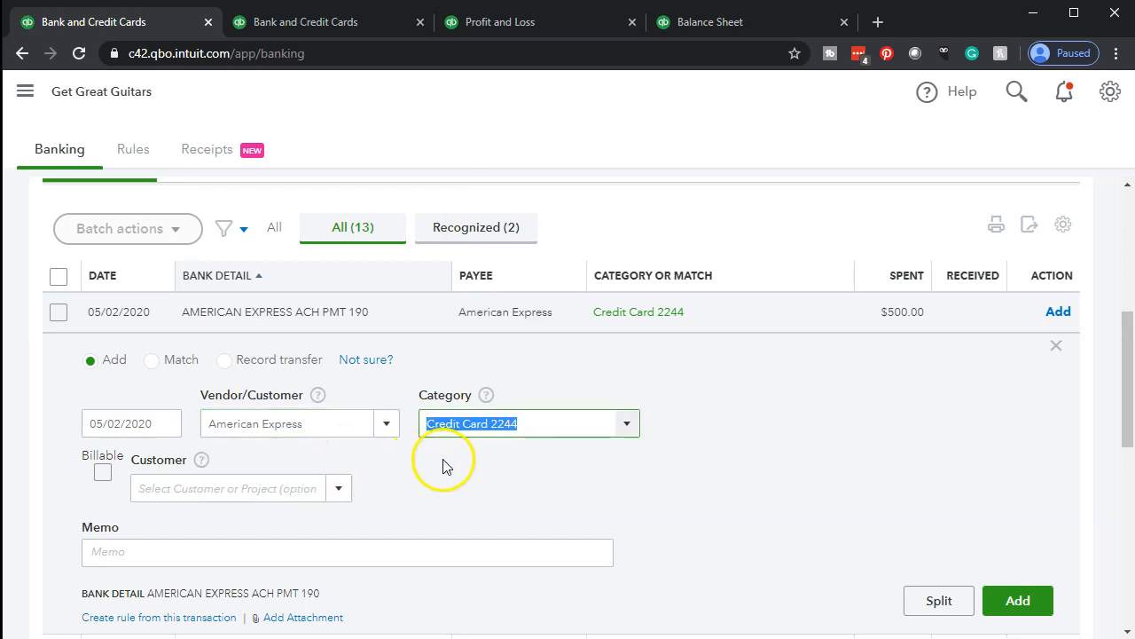
# Set the category of the 05/02/2020 American Express transaction to Credit Card Clearing.
pyautogui.click(635, 432)
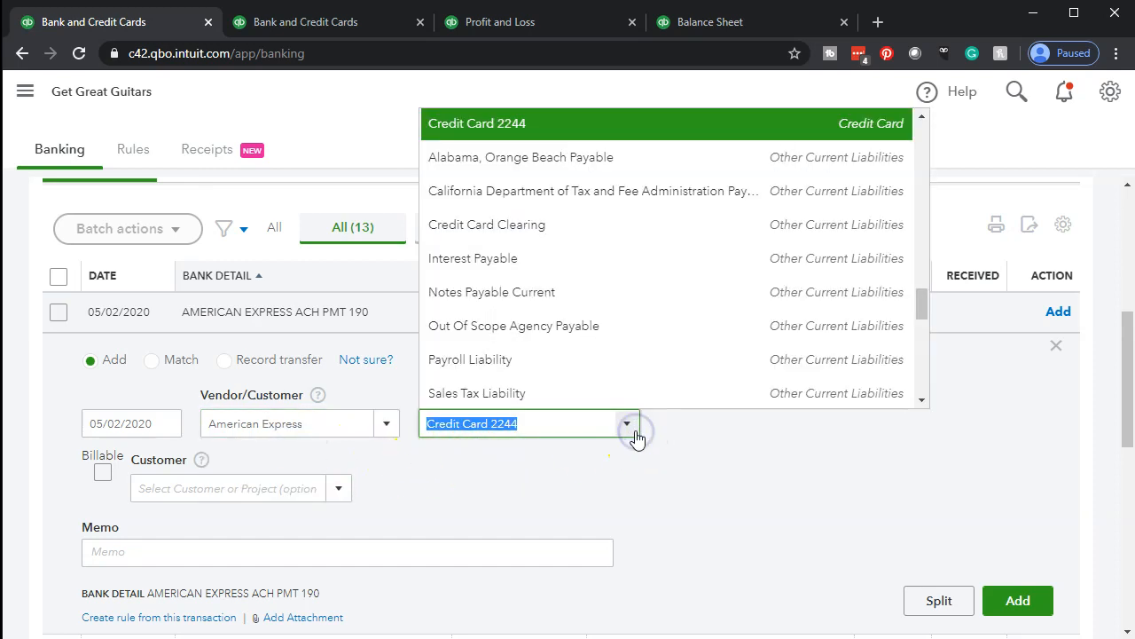
pyautogui.write('Credit c')
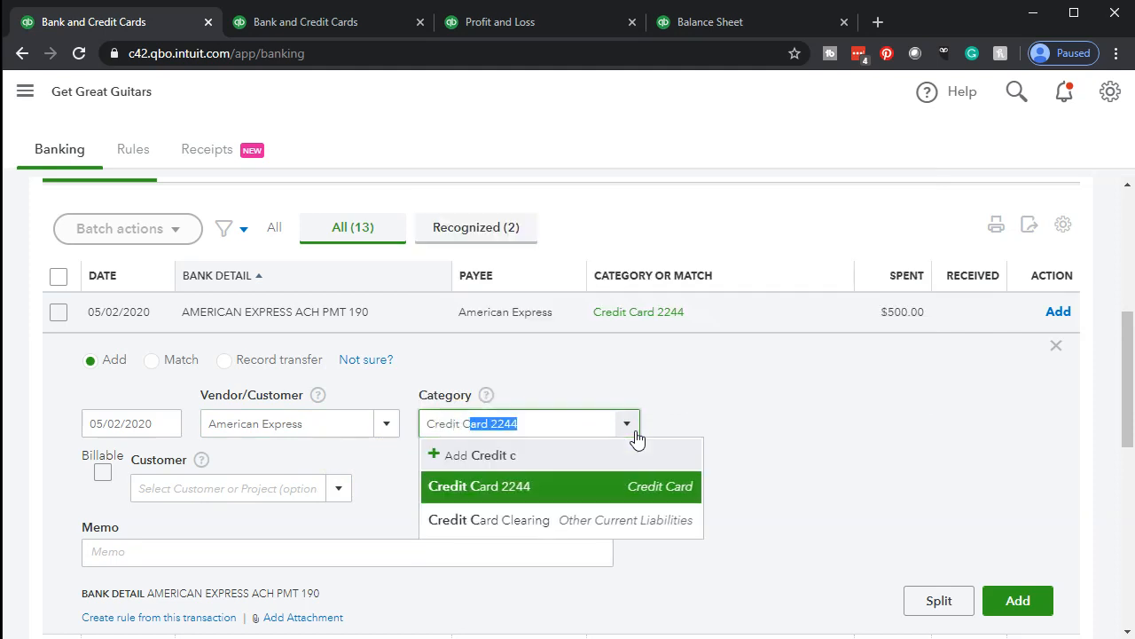
pyautogui.click(470, 520)
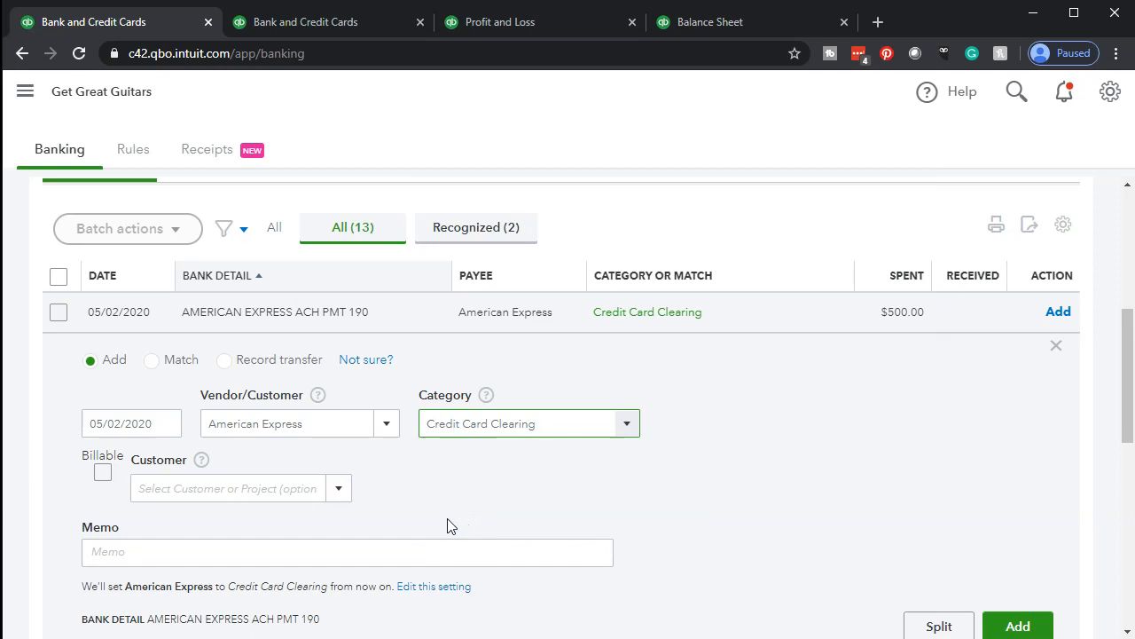
# Create a bank rule from the 05/02/2020 transaction and name it American Express.
pyautogui.scroll(-1, 447, 525)
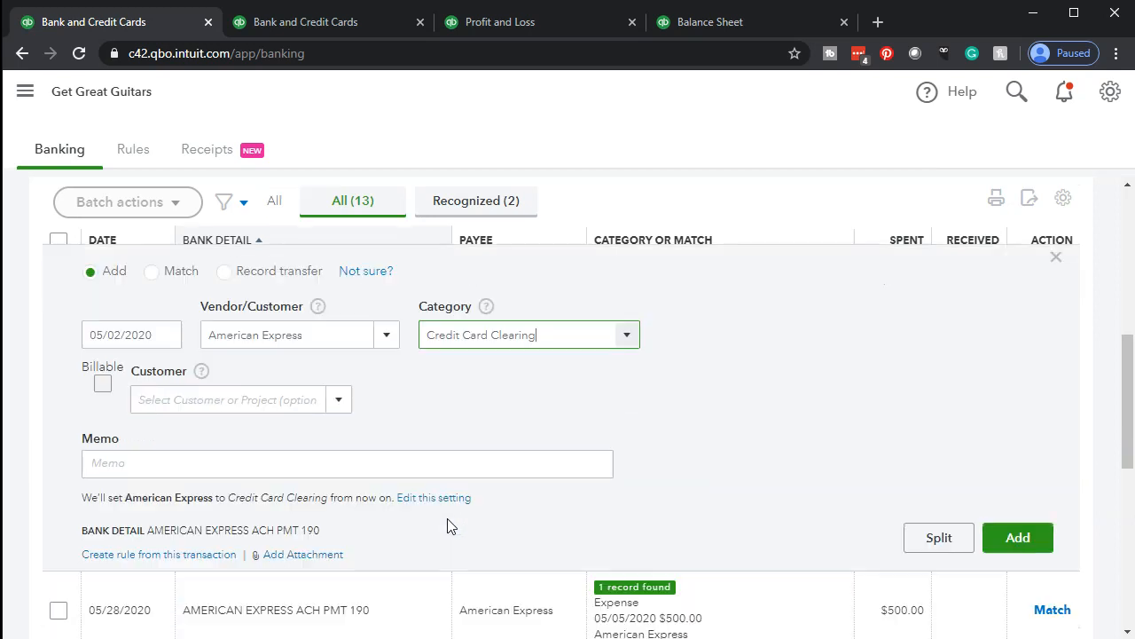
pyautogui.click(153, 559)
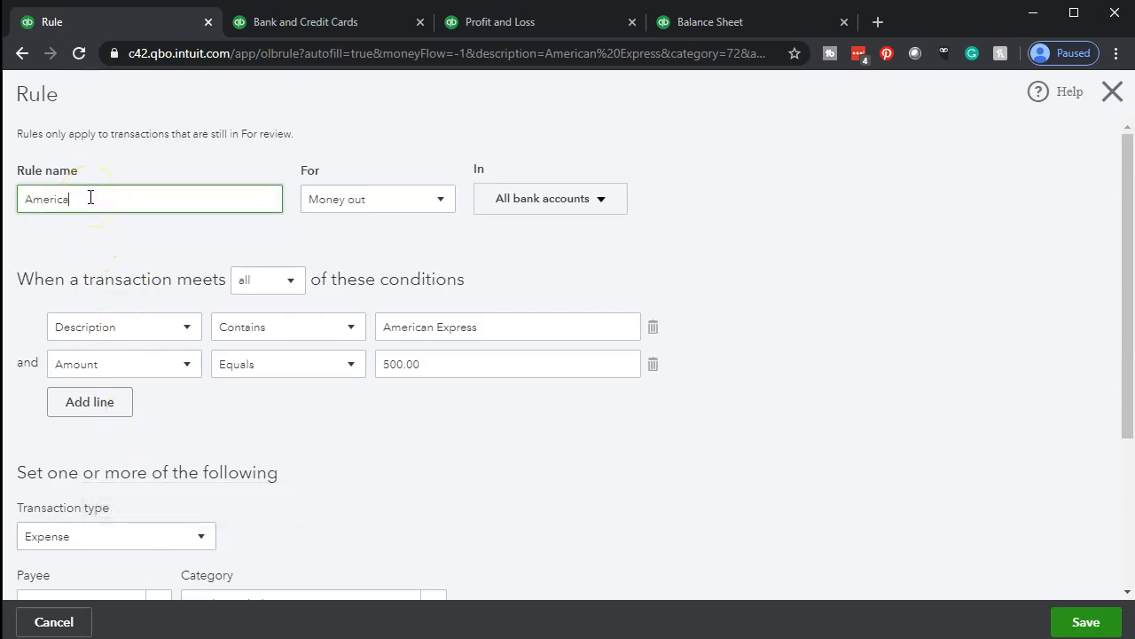
pyautogui.write('press')
pyautogui.press('Tab')
pyautogui.tripleClick(130, 199)
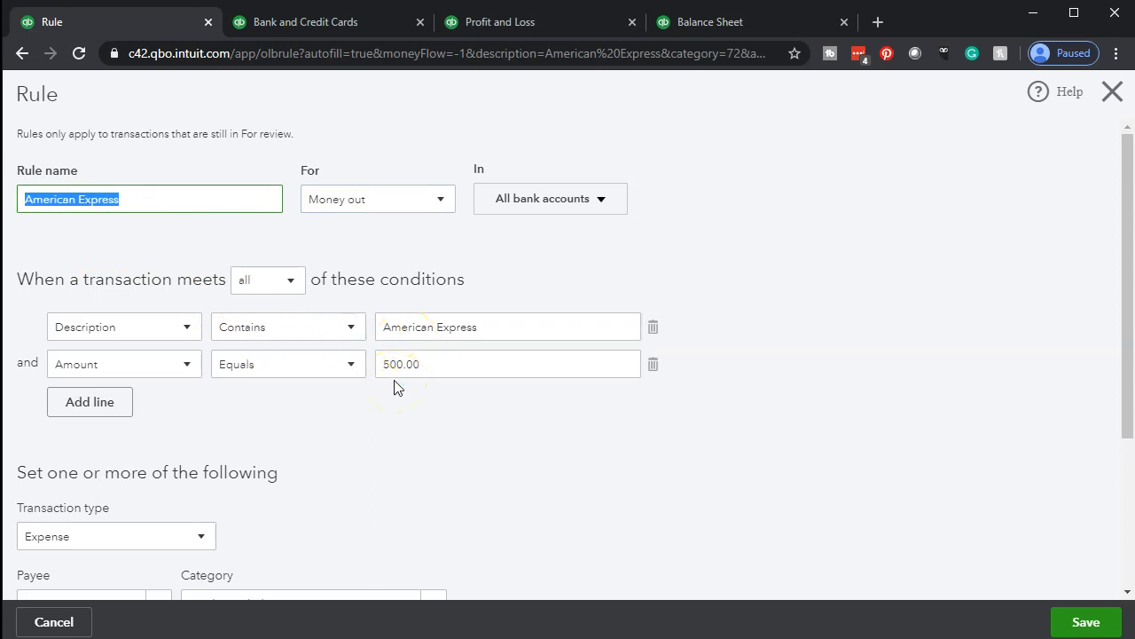
# Remove the amount condition from the American Express rule, keeping only the description condition, and save the rule.
pyautogui.click(652, 376)
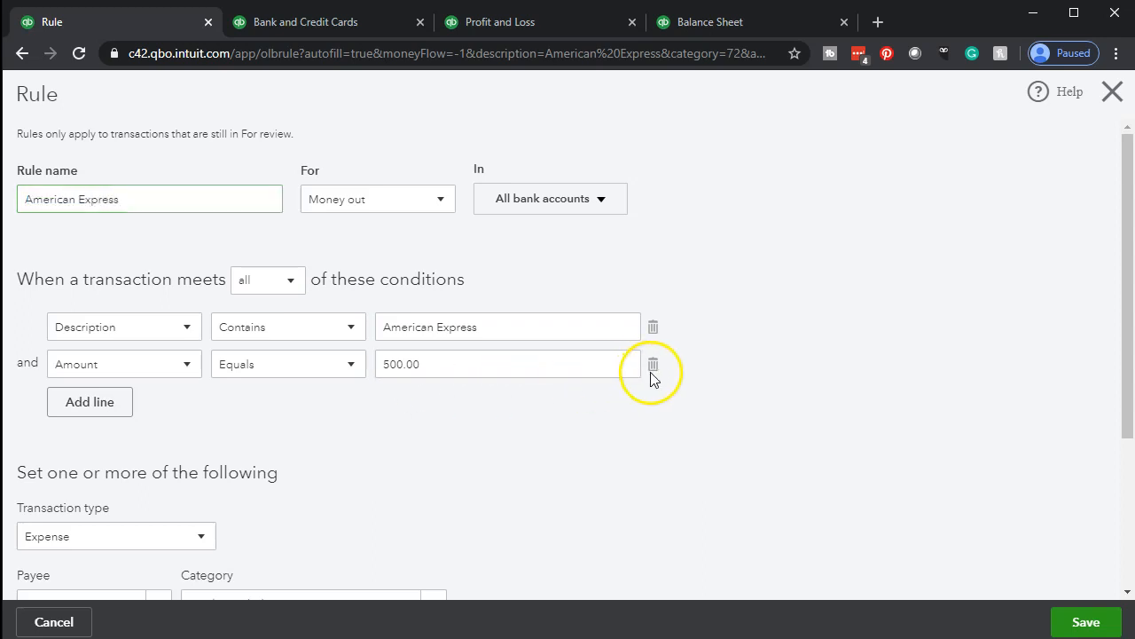
pyautogui.click(653, 364)
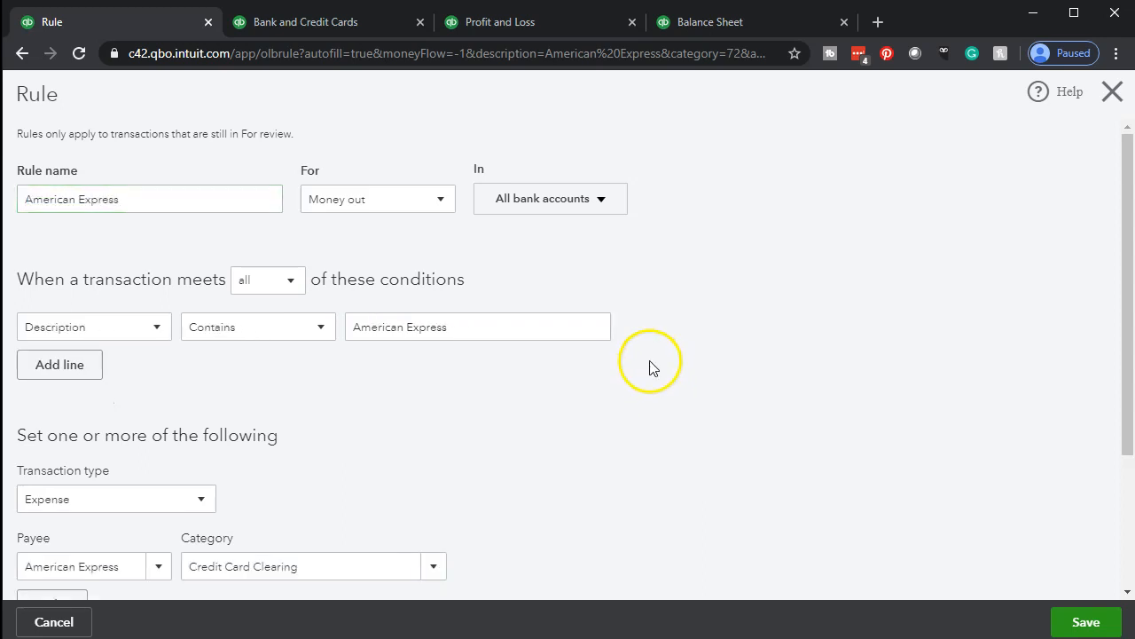
pyautogui.scroll(-1, 222, 406)
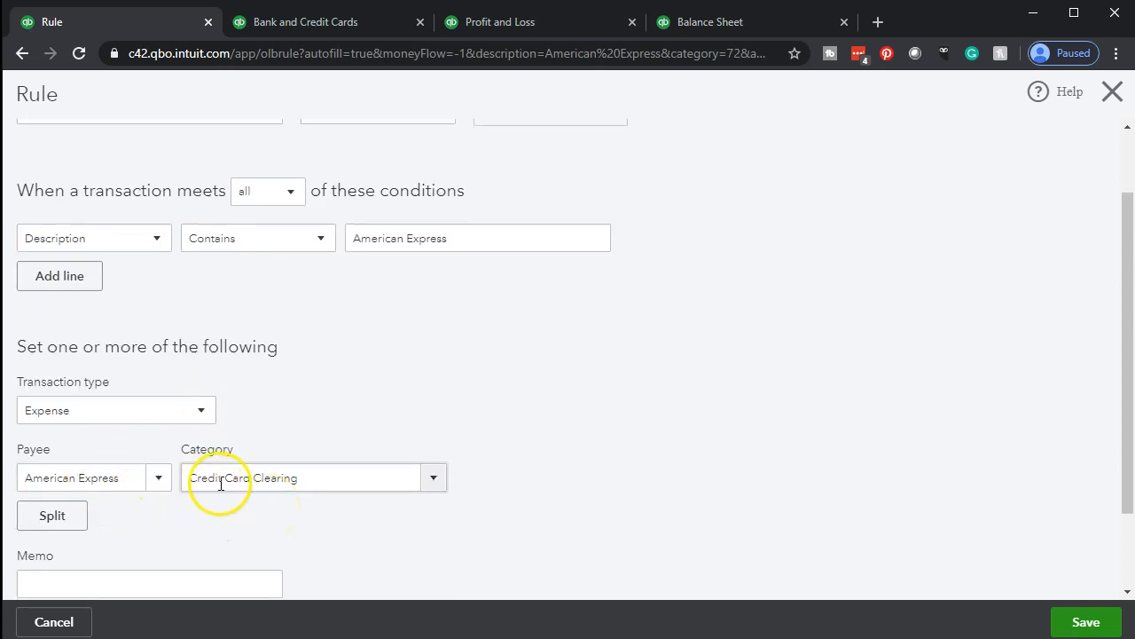
pyautogui.scroll(-1, 258, 497)
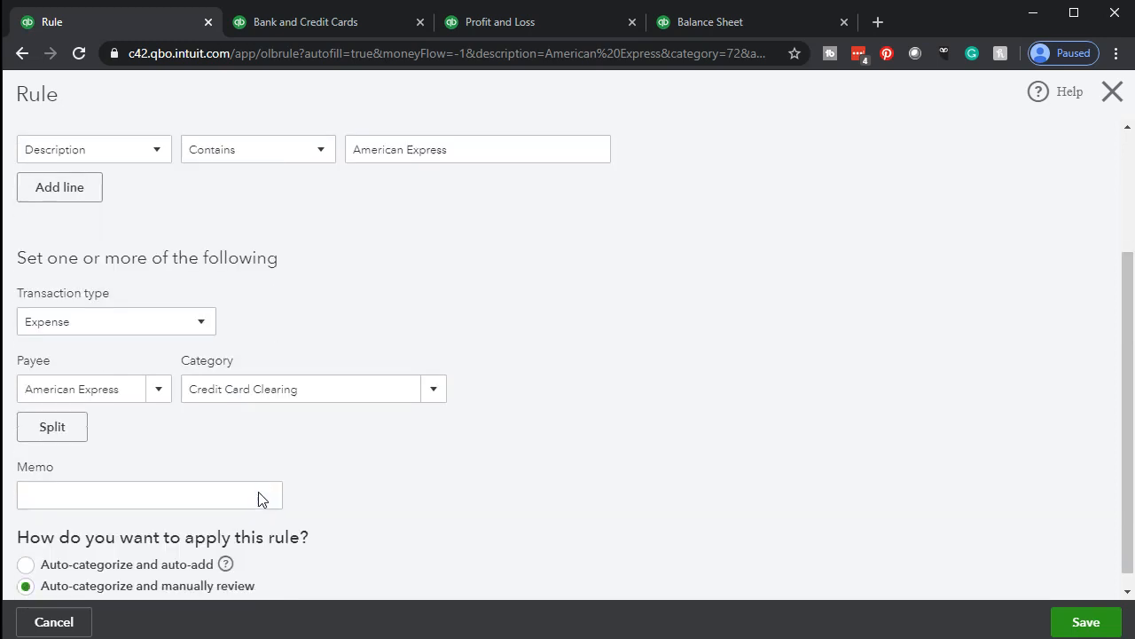
pyautogui.click(1082, 621)
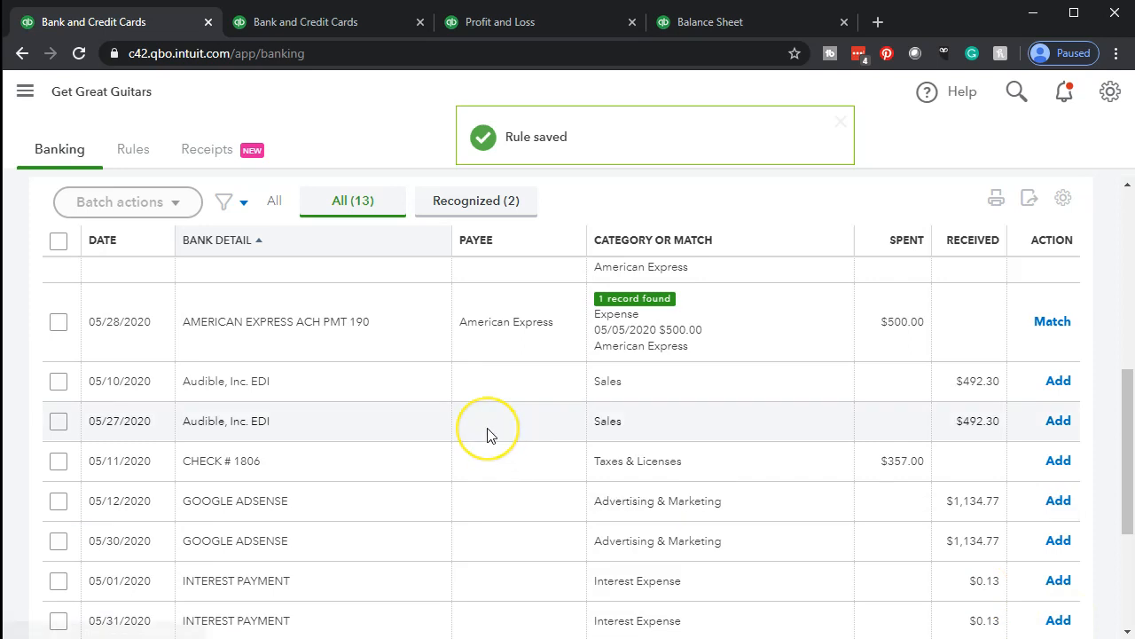
# Switch the 05/28/2020 American Express transaction from Match to Add, review the applied rule, and collapse its details.
pyautogui.scroll(1, 489, 435)
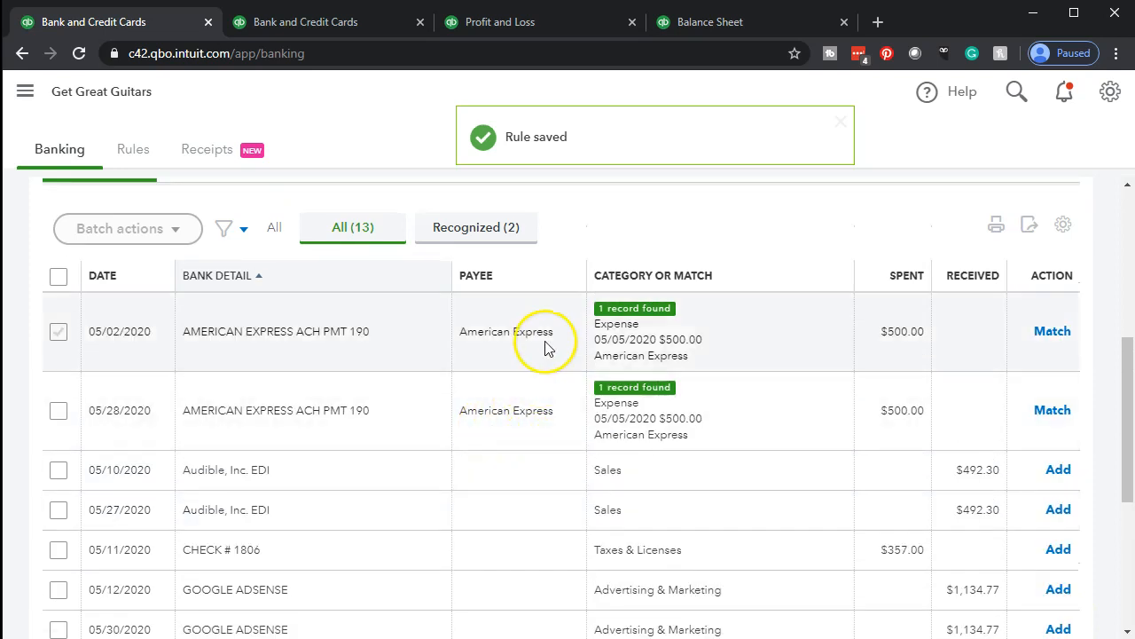
pyautogui.click(533, 410)
pyautogui.scroll(-1, 536, 410)
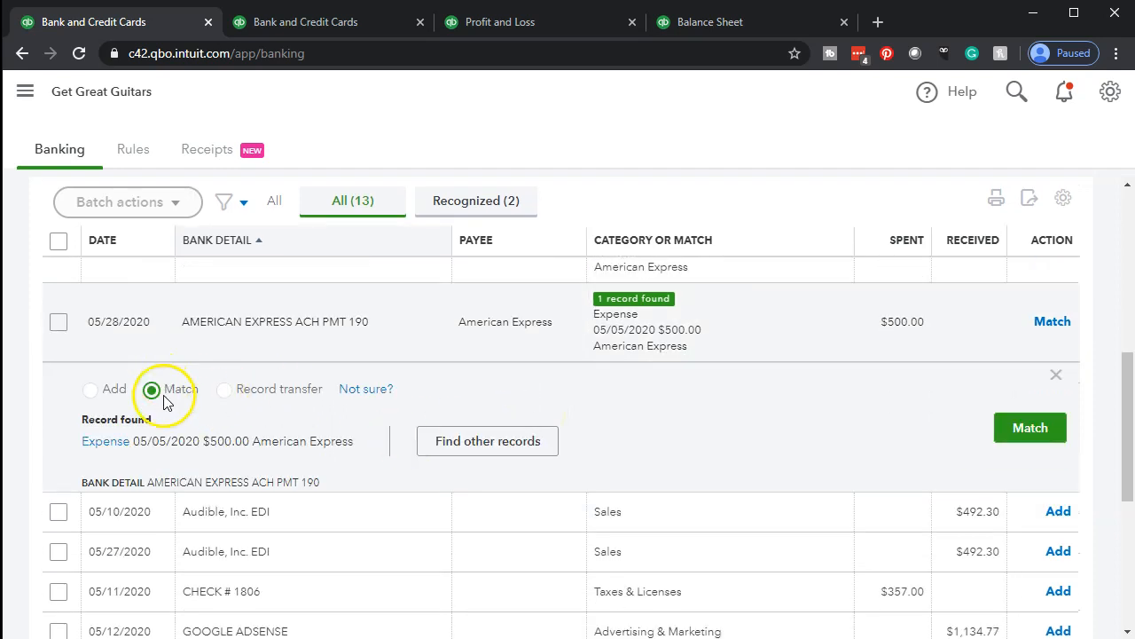
pyautogui.click(90, 391)
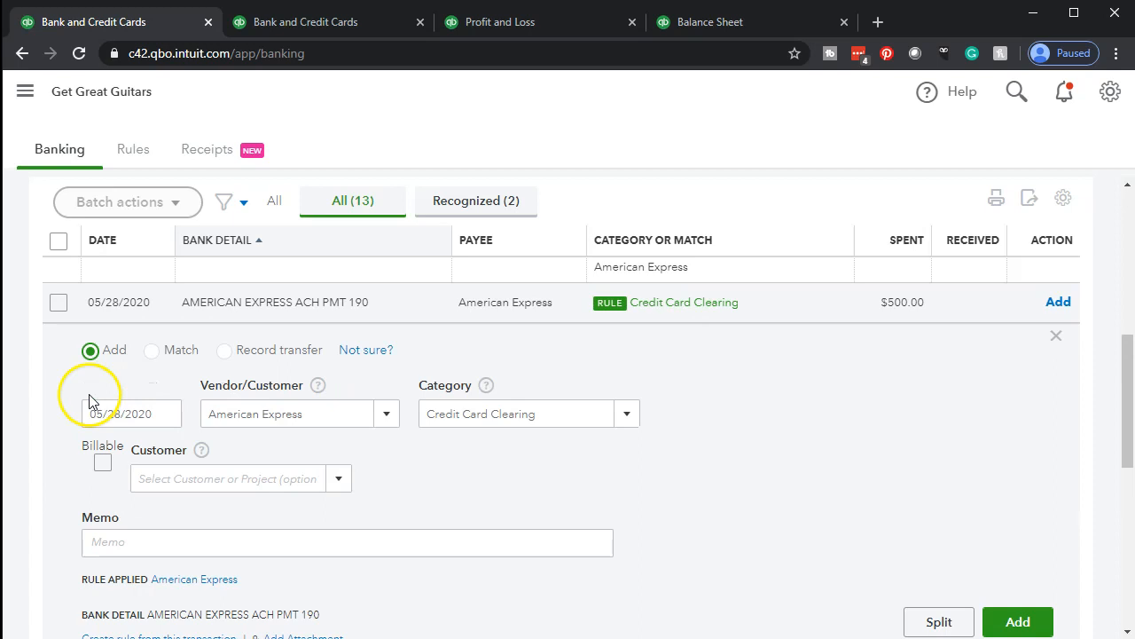
pyautogui.scroll(-1, 46, 458)
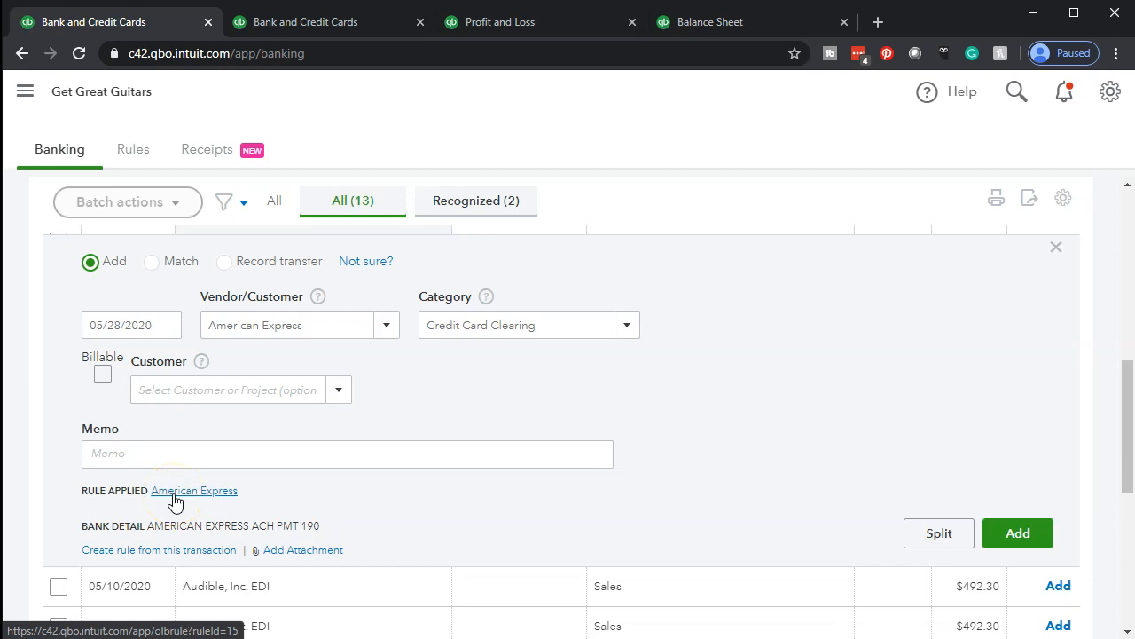
pyautogui.scroll(1, 172, 492)
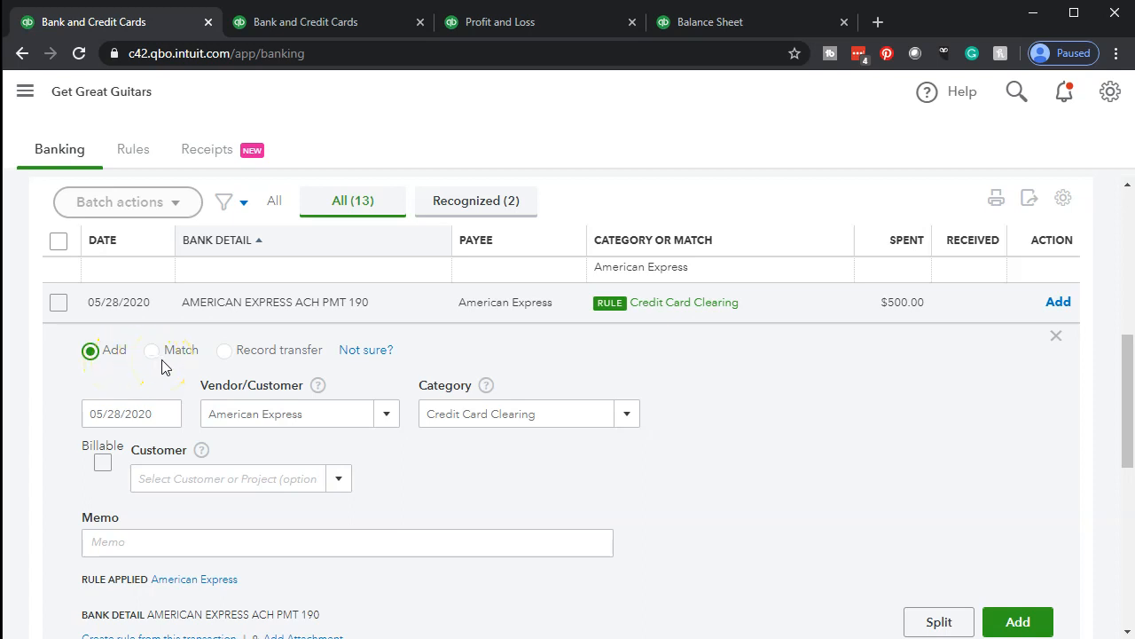
pyautogui.scroll(-1, 127, 467)
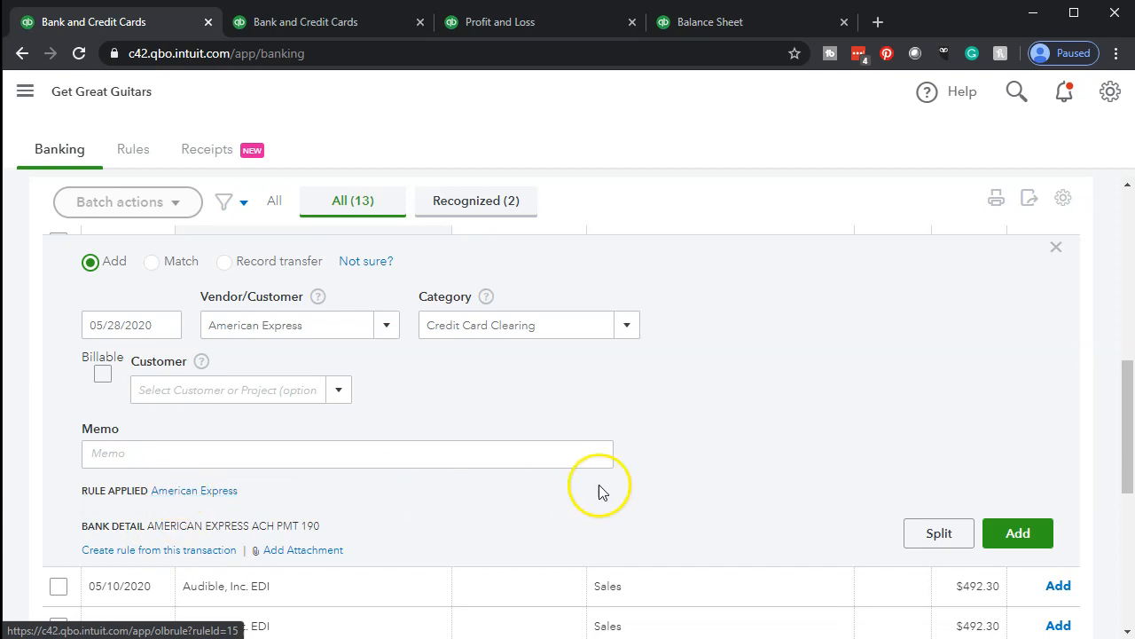
pyautogui.click(1061, 255)
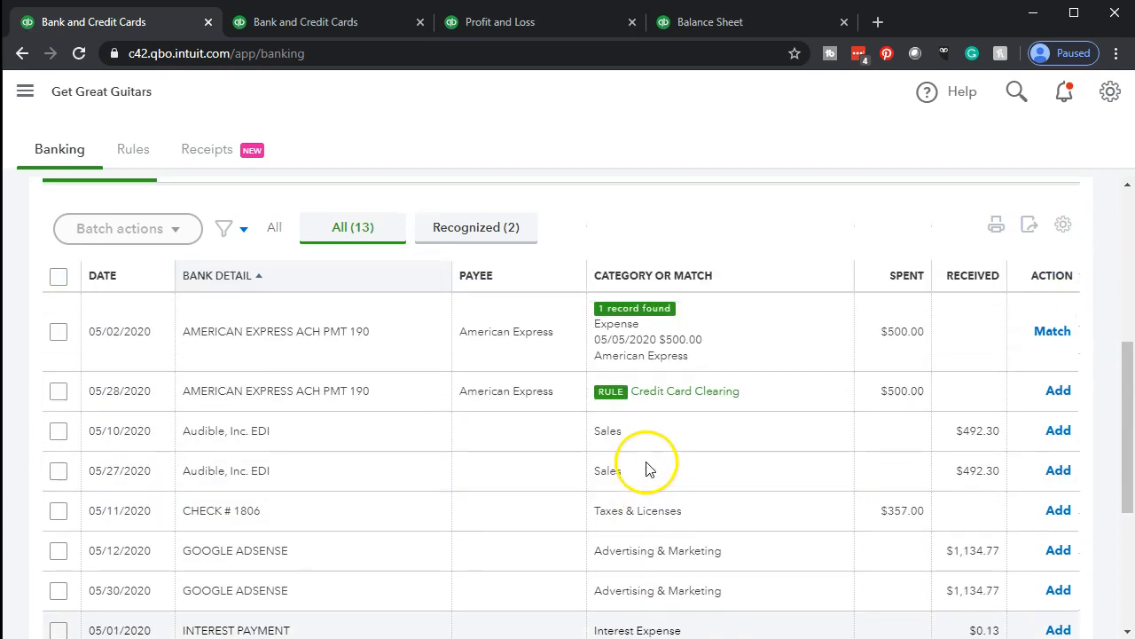
# Switch the 05/02/2020 American Express transaction from Match to Add and collapse its details.
pyautogui.click(371, 343)
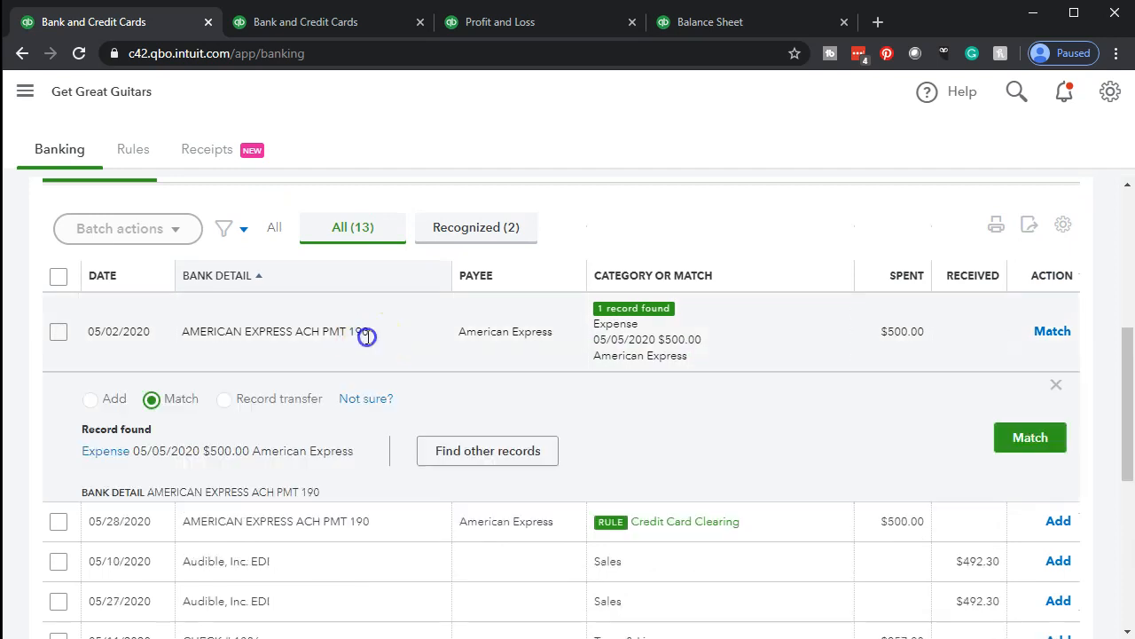
pyautogui.click(103, 400)
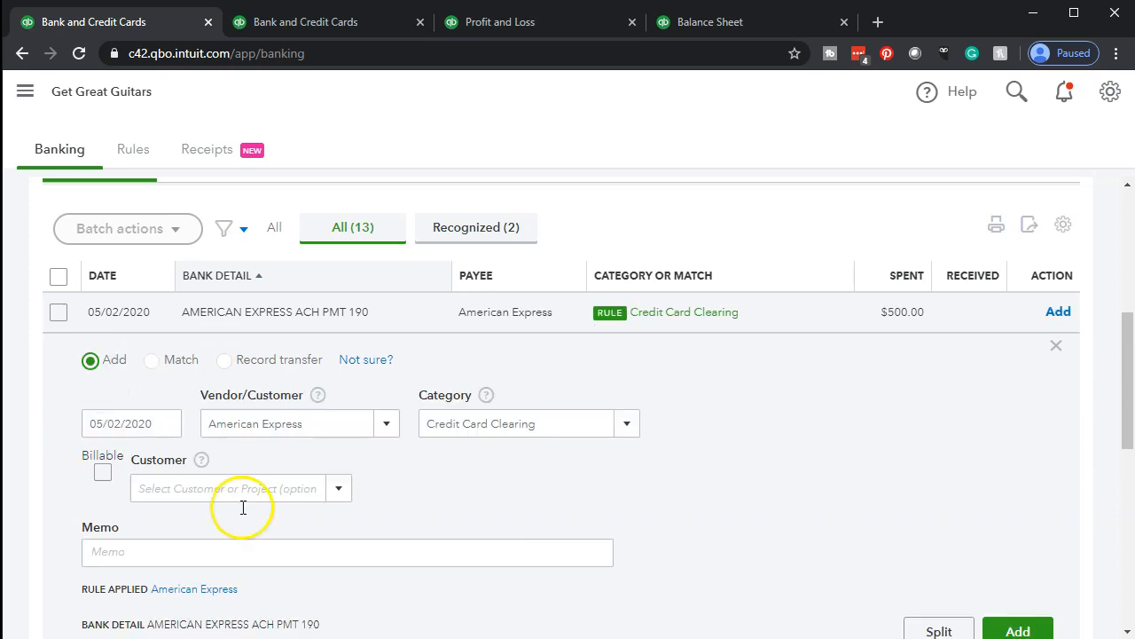
pyautogui.click(1056, 345)
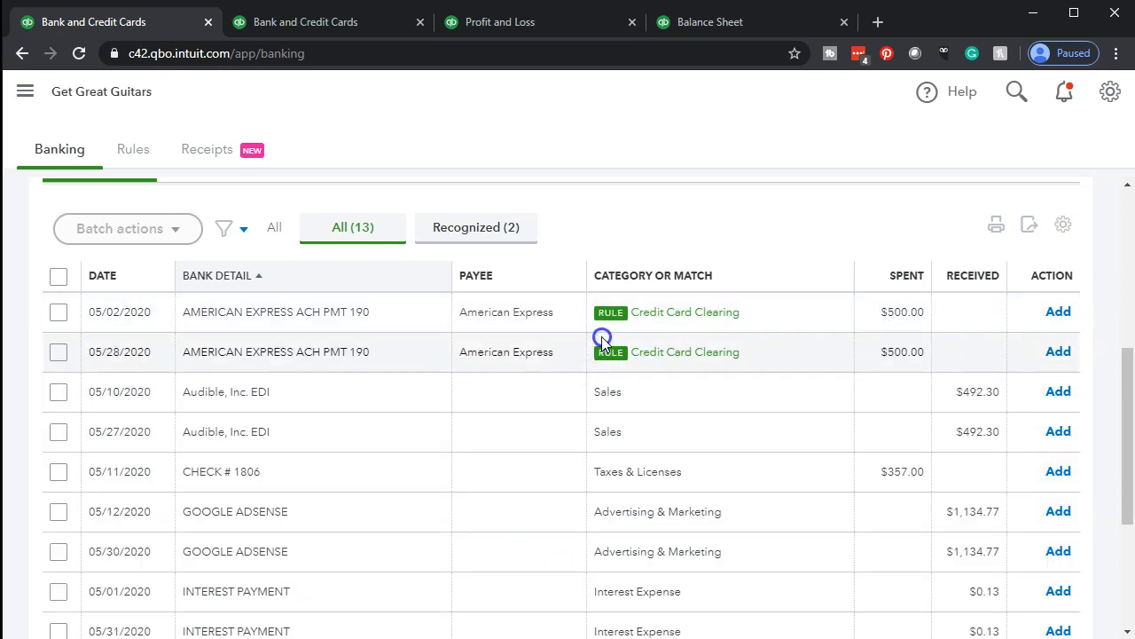
# Select the 05/02/2020 and 05/28/2020 American Express transactions and accept them together as a batch.
pyautogui.click(58, 312)
pyautogui.click(58, 352)
pyautogui.click(142, 238)
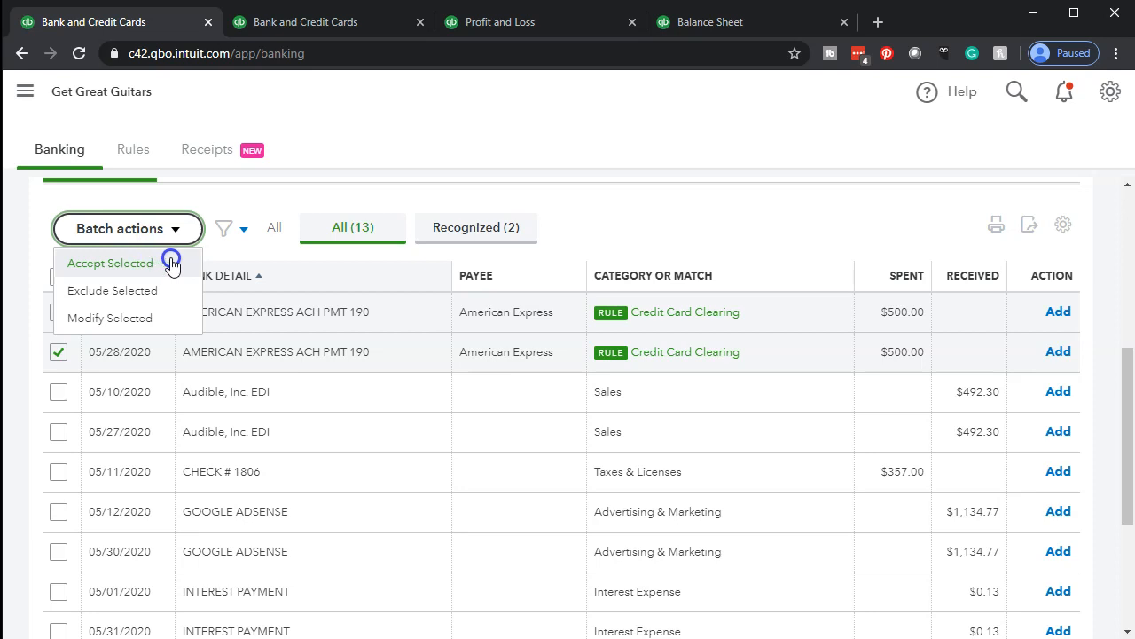
pyautogui.click(172, 264)
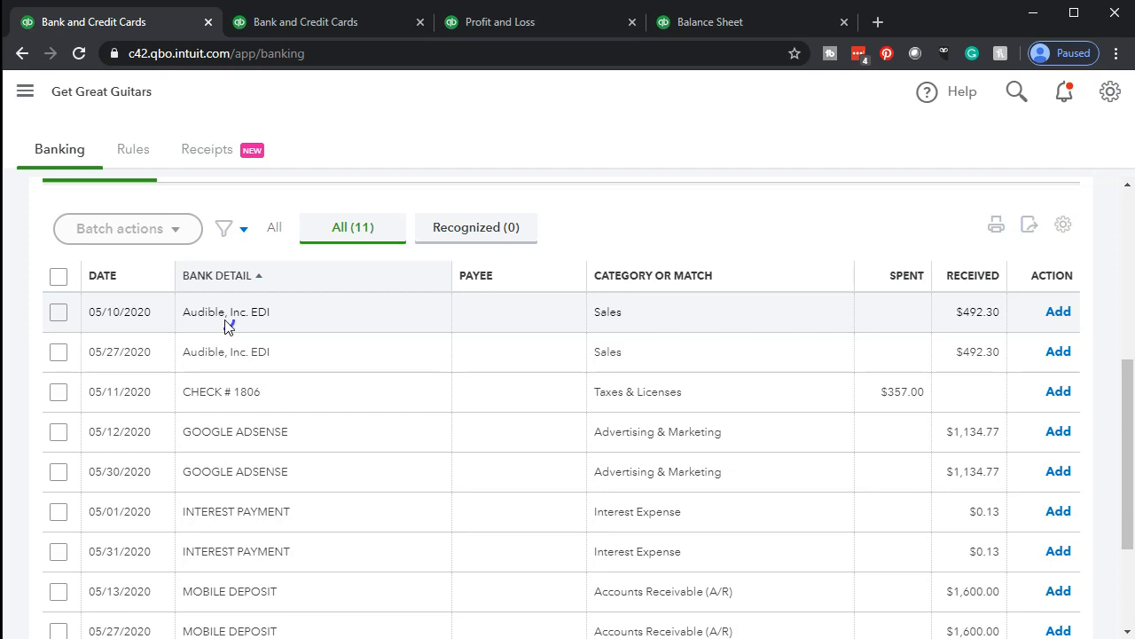
# Copy Audible, Inc from the 05/10/2020 bank detail and save it as a new customer for that transaction.
pyautogui.click(225, 320)
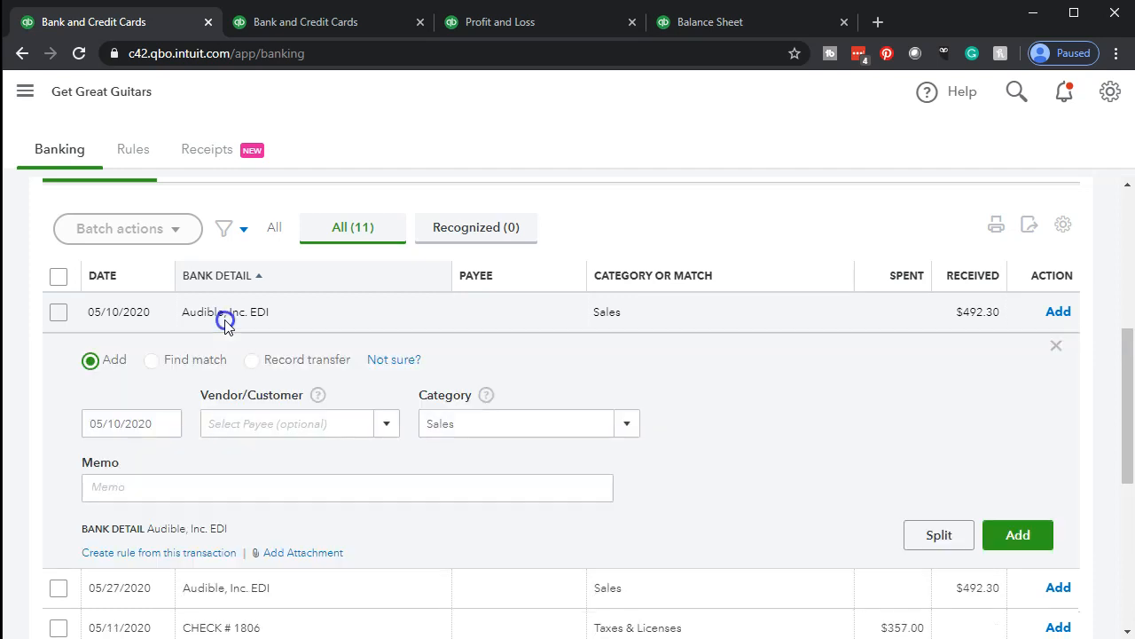
pyautogui.click(249, 421)
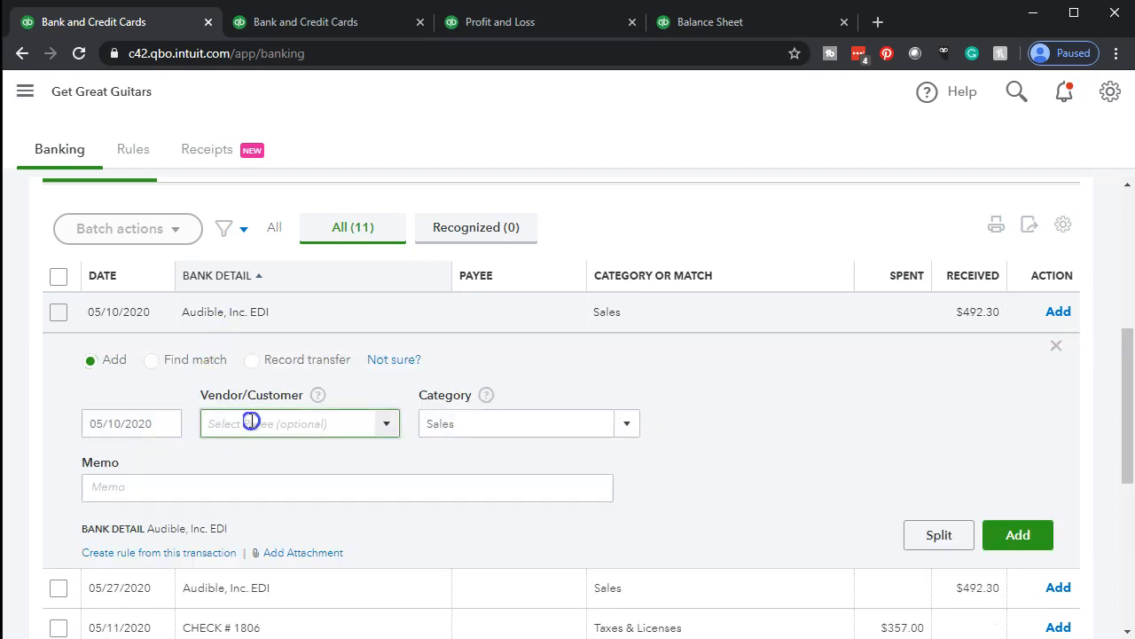
pyautogui.moveTo(243, 314); pyautogui.dragTo(184, 330)
pyautogui.hotkey('ctrl', 'c')
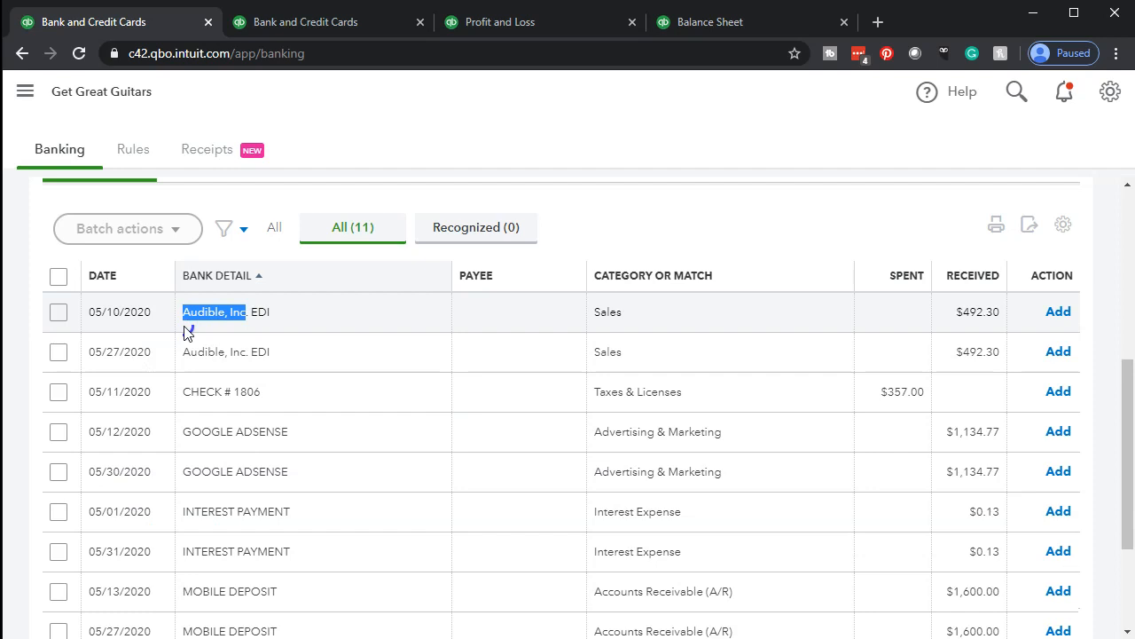
pyautogui.click(229, 312)
pyautogui.click(234, 420)
pyautogui.hotkey('ctrl', 'v')
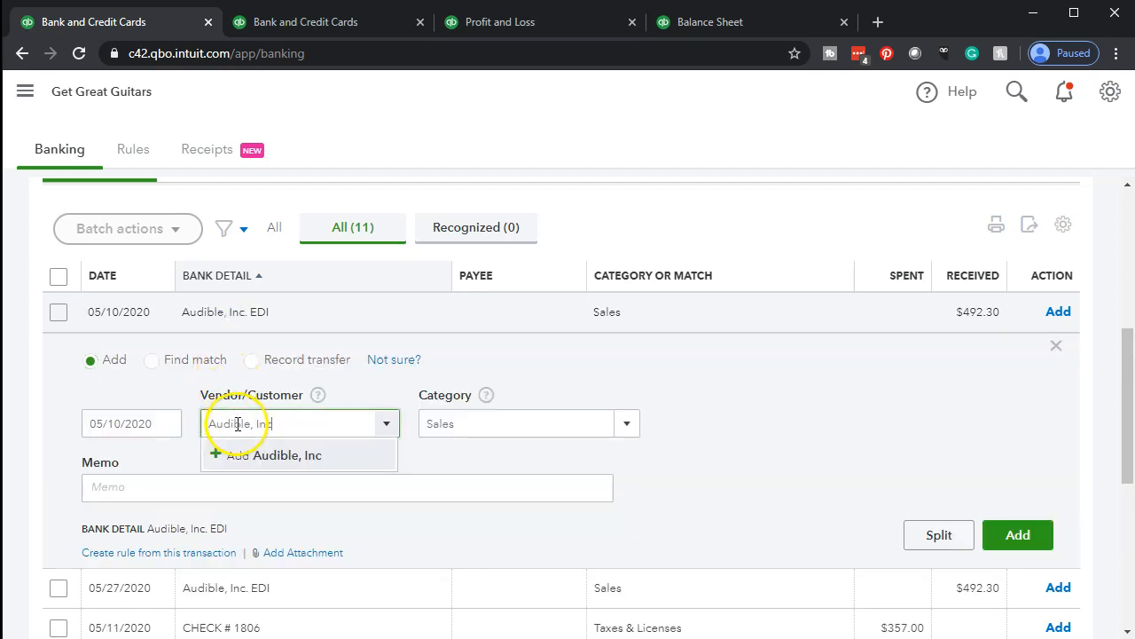
pyautogui.press('Tab')
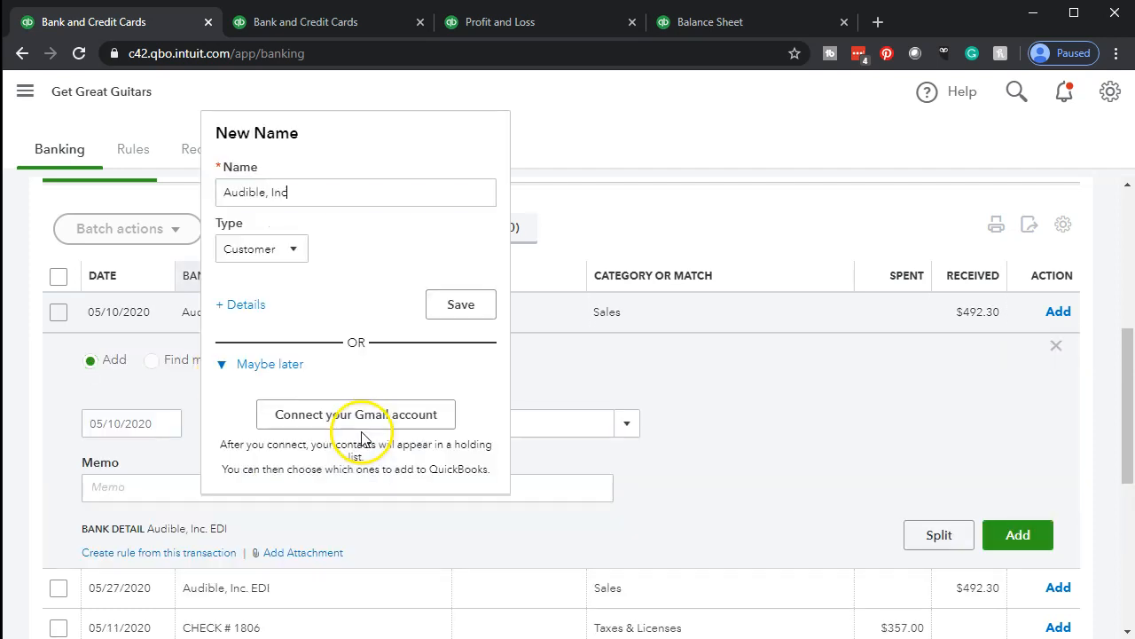
pyautogui.click(303, 254)
pyautogui.click(469, 305)
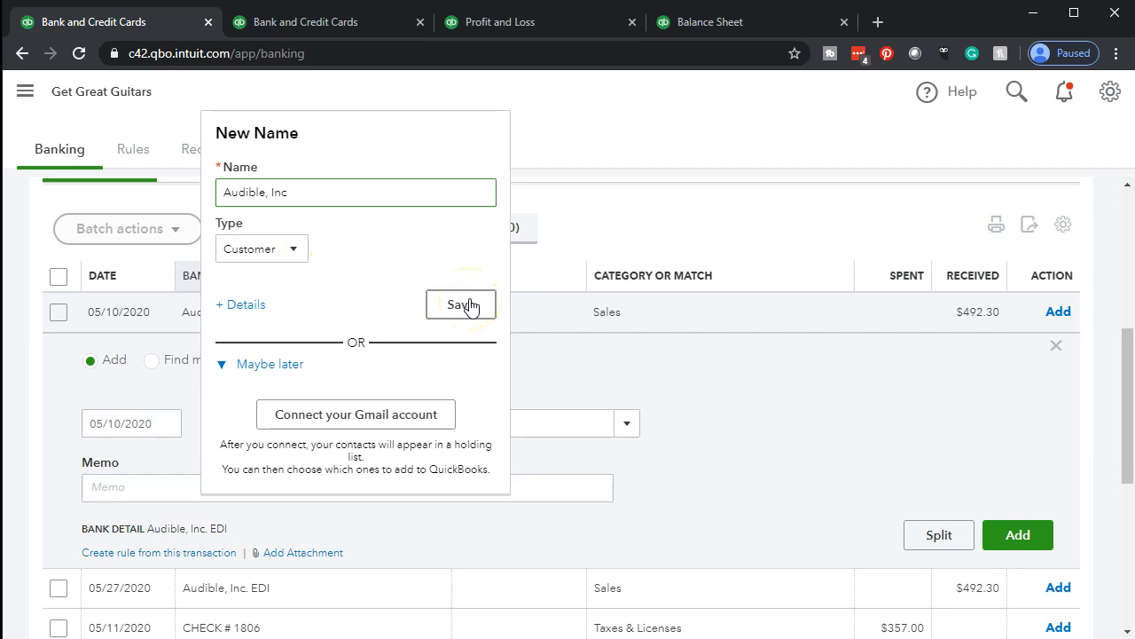
# Create an Income account named Audible Income with detail type Other Primary Income as the 05/10/2020 Audible transaction's category.
pyautogui.click(494, 425)
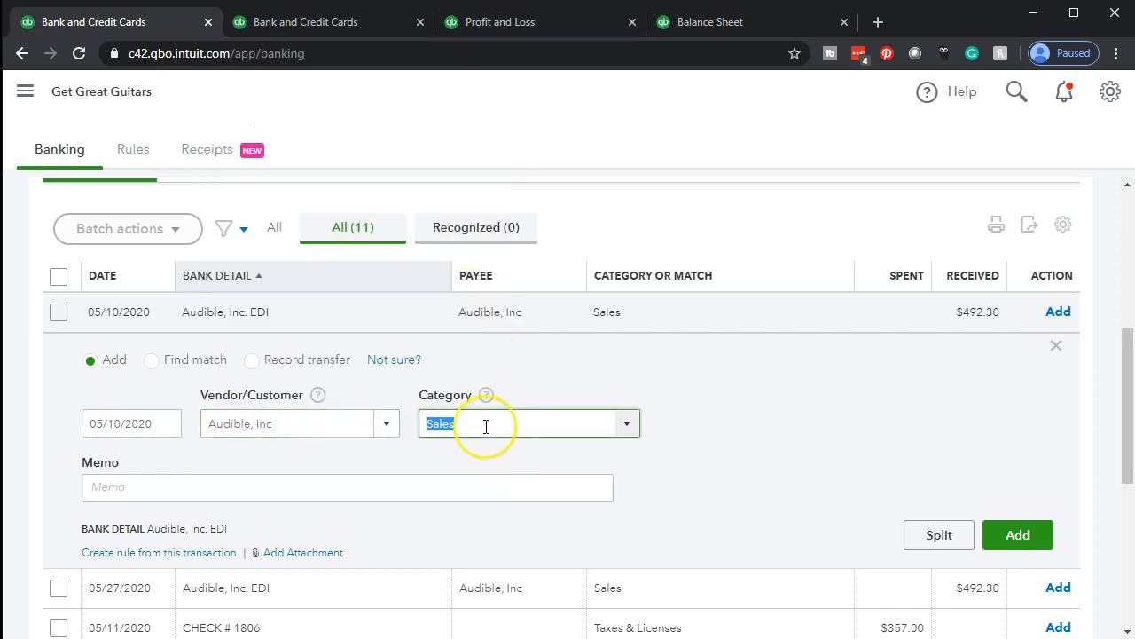
pyautogui.write('Audi')
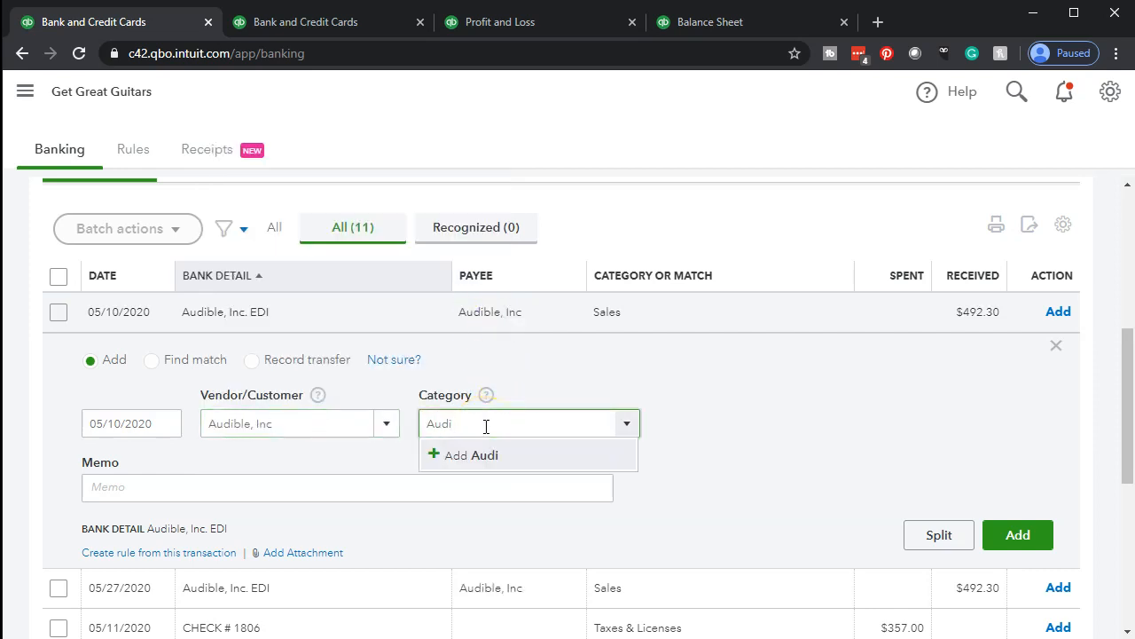
pyautogui.write('ble Income')
pyautogui.press('Tab')
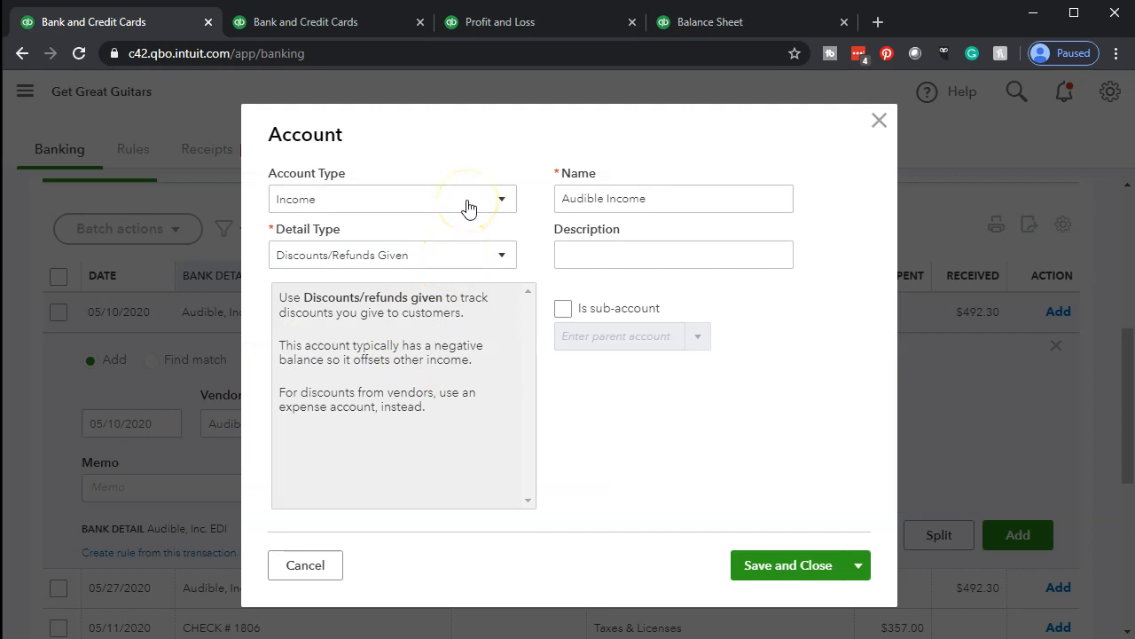
pyautogui.click(465, 253)
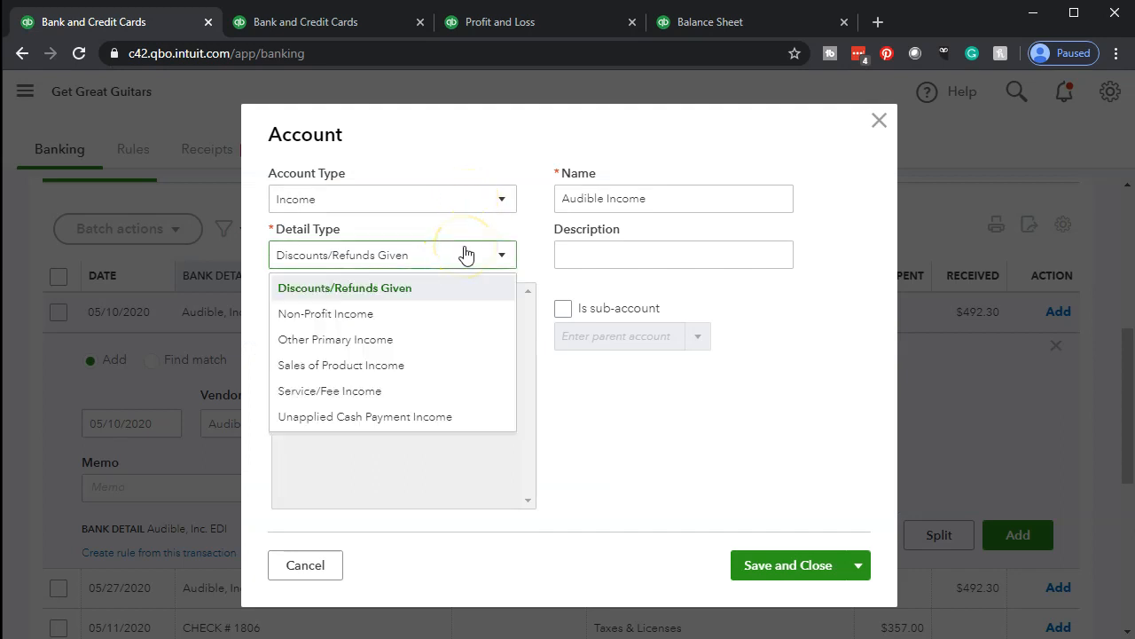
pyautogui.click(423, 338)
pyautogui.click(612, 210)
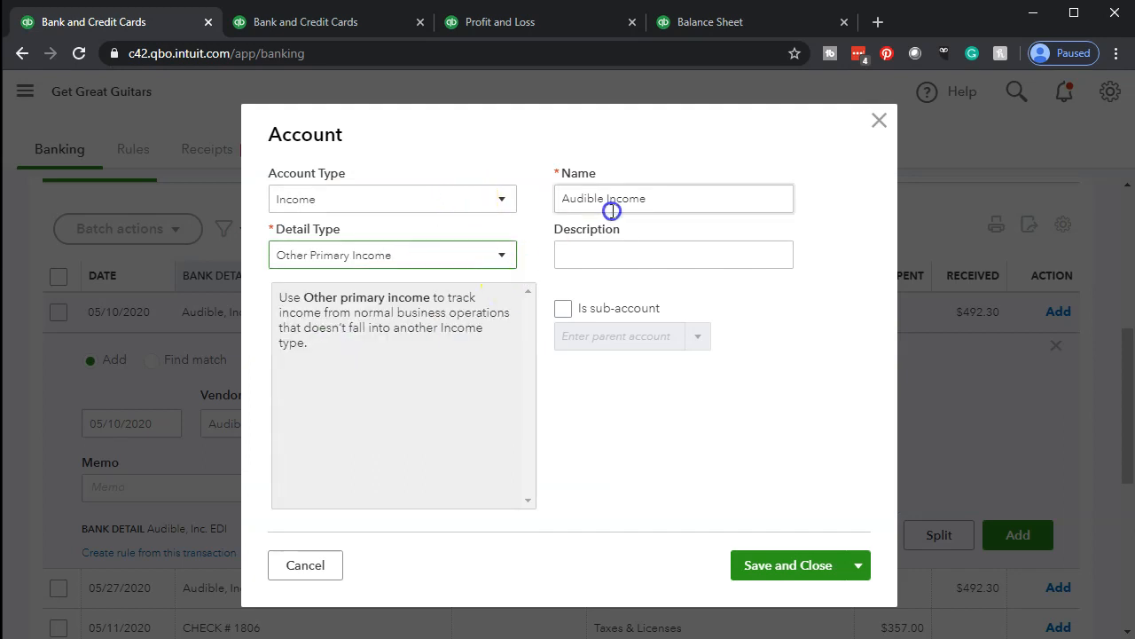
pyautogui.click(769, 565)
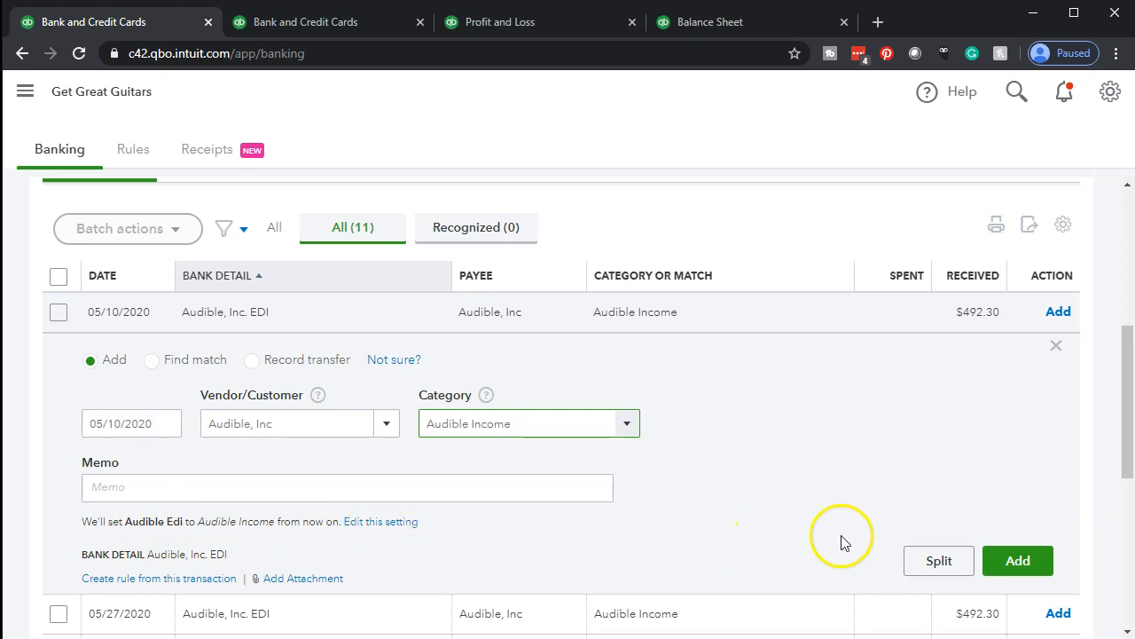
# Accept the 05/10/2020 Audible deposit into the books under Audible Income.
pyautogui.click(1024, 559)
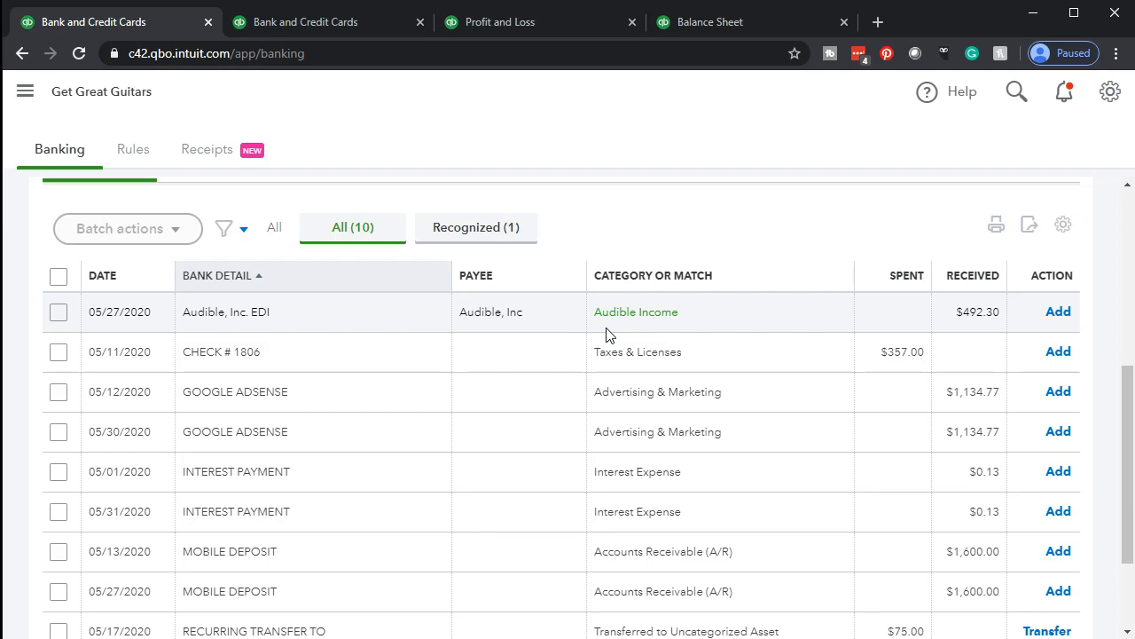
# Check the list of bank rules for an entry covering the Audible deposits.
pyautogui.click(142, 152)
pyautogui.scroll(-4, 187, 420)
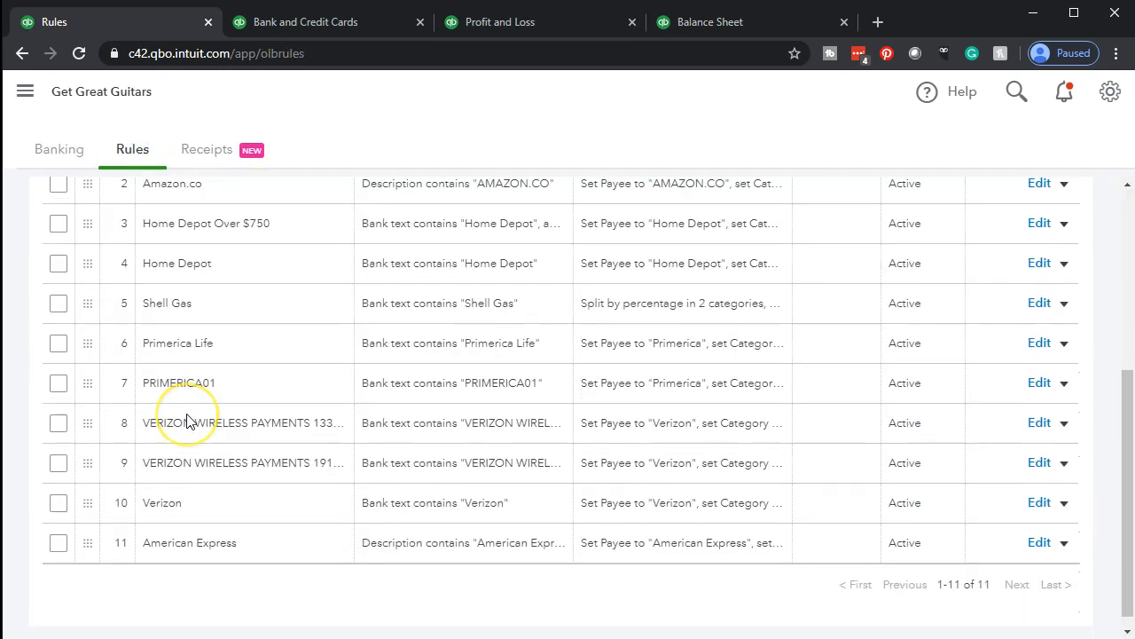
pyautogui.scroll(-1, 186, 420)
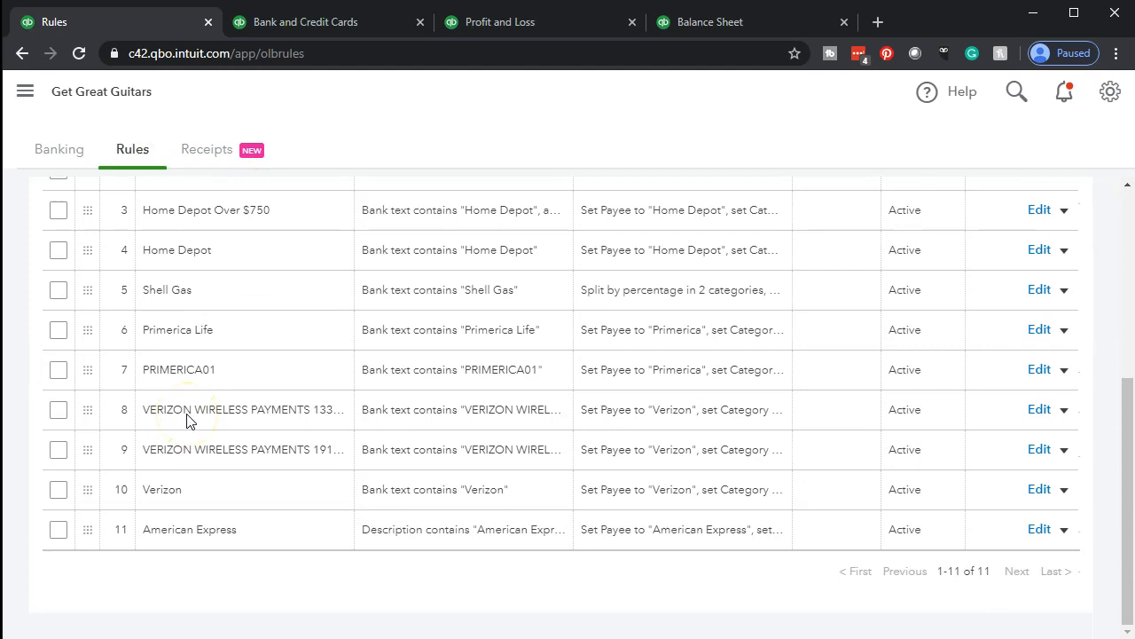
pyautogui.scroll(5, 185, 278)
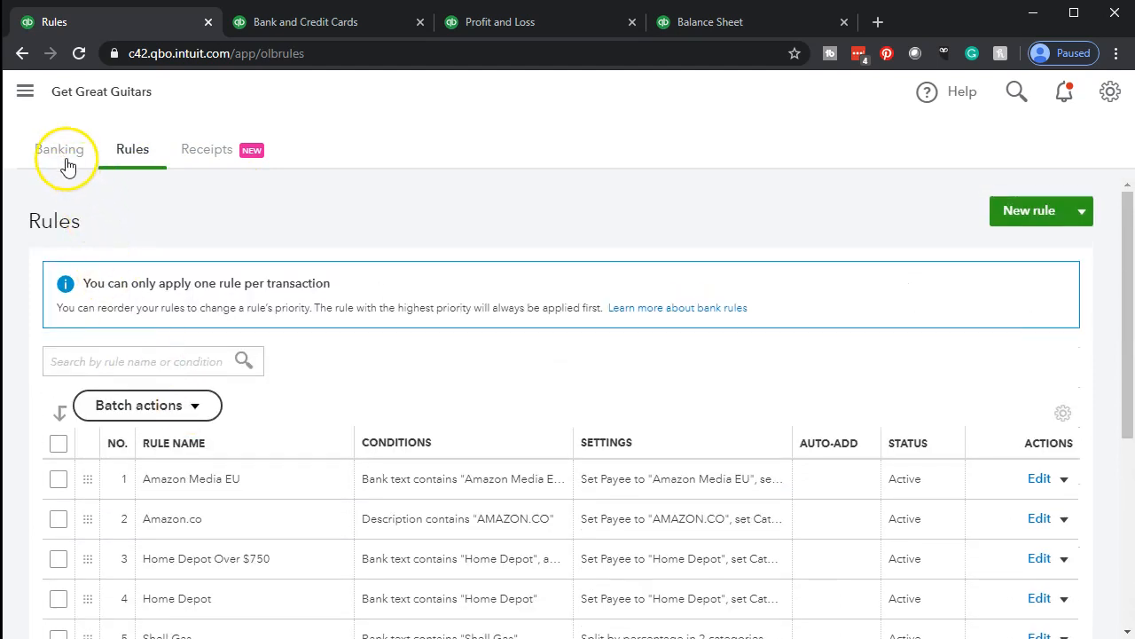
# Return to the checking account's transactions for review and add the 05/27/2020 Audible deposit under Audible Income.
pyautogui.click(66, 161)
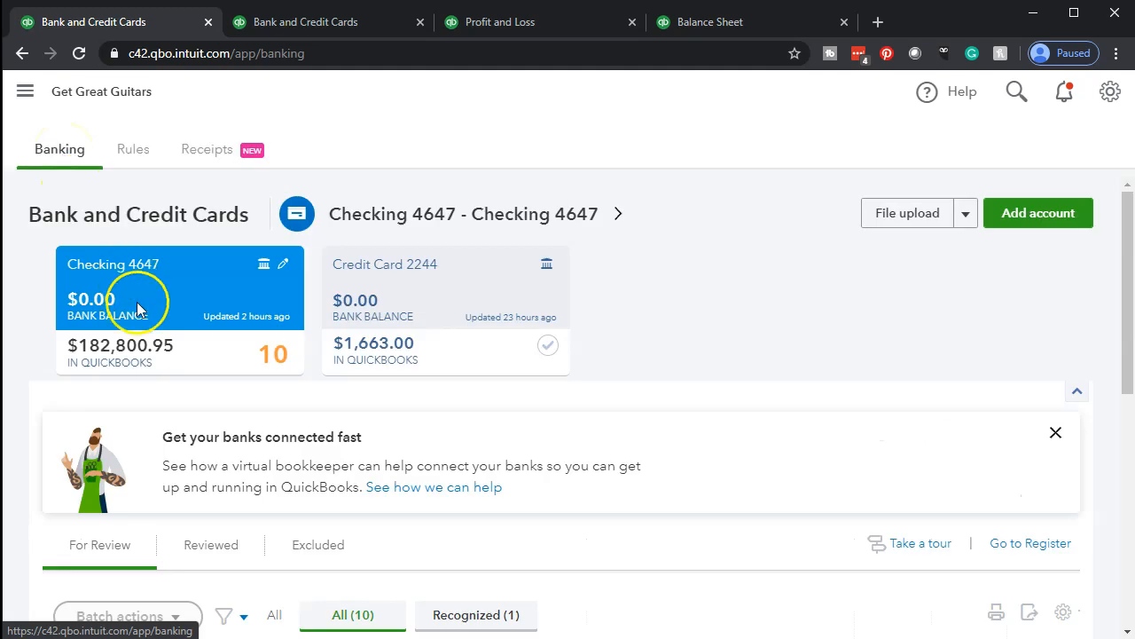
pyautogui.scroll(-4, 138, 309)
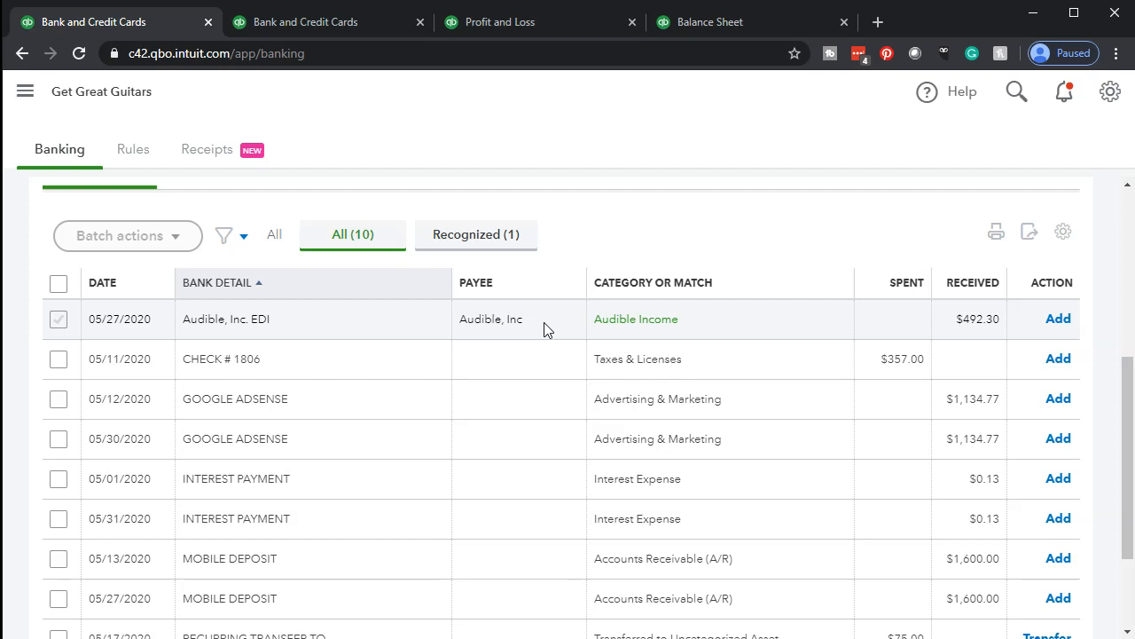
pyautogui.click(1057, 319)
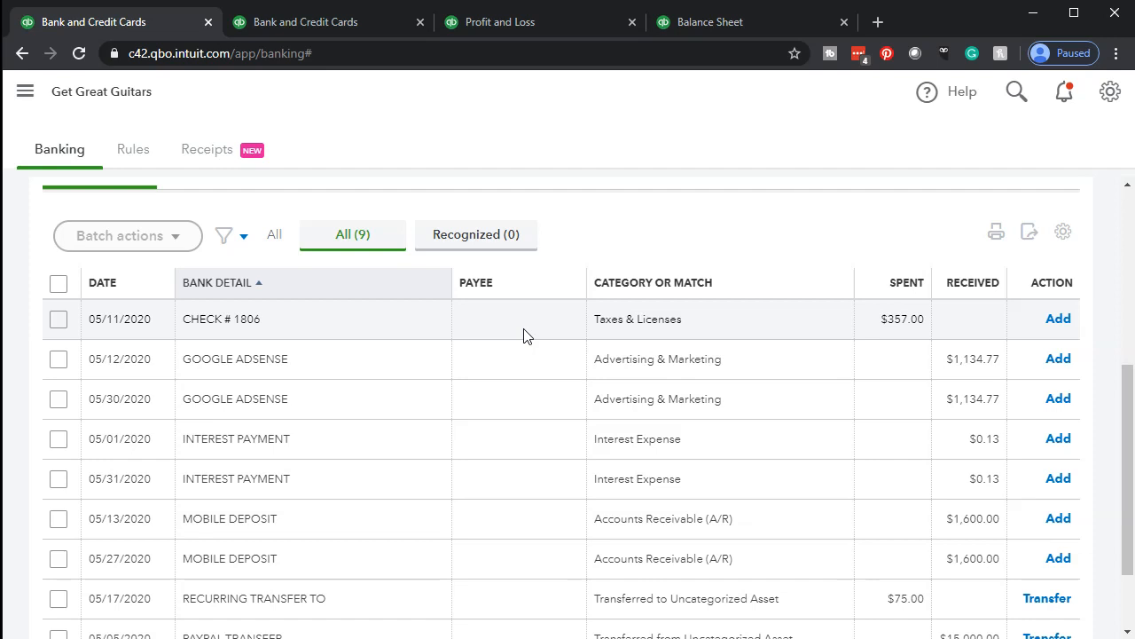
# Save Government as a new vendor and payee for the 05/11/2020 CHECK # 1806 transaction.
pyautogui.click(255, 330)
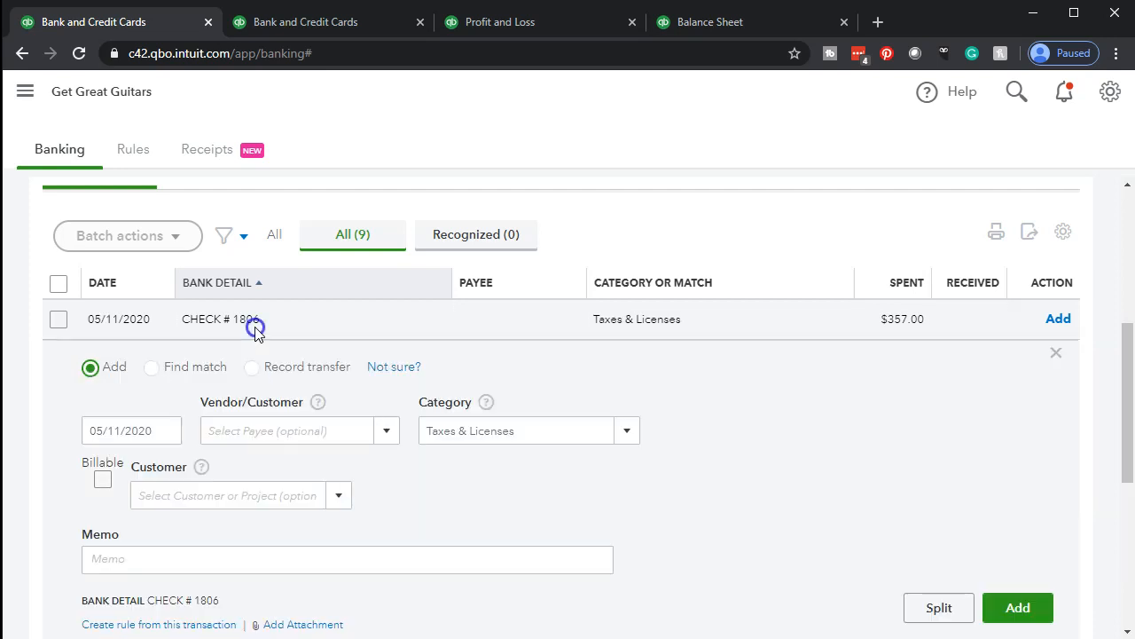
pyautogui.click(220, 437)
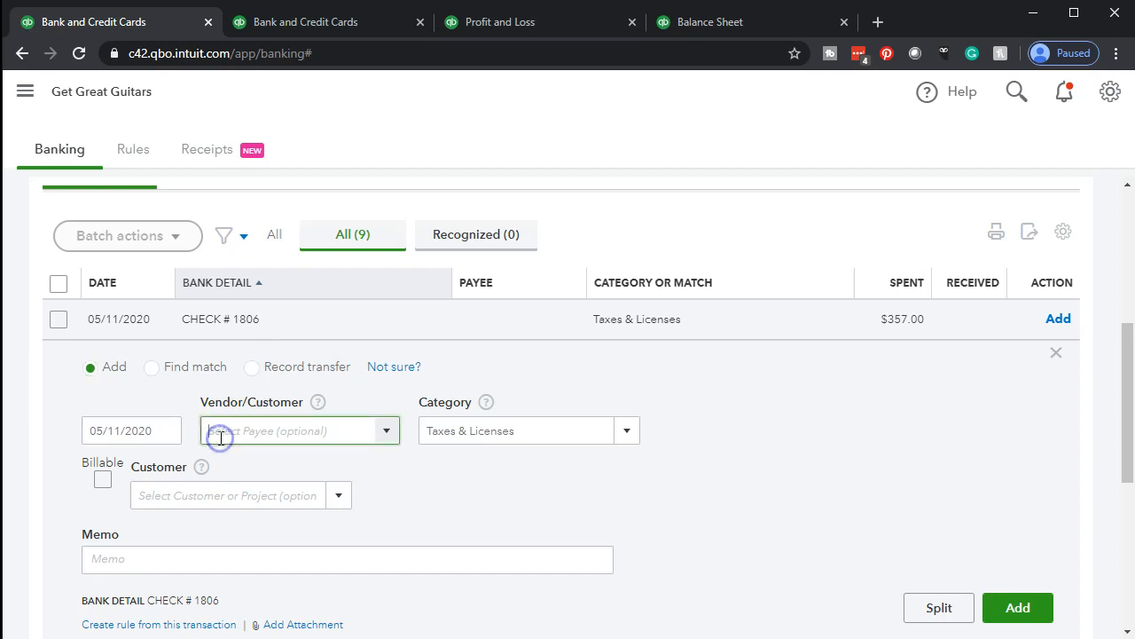
pyautogui.click(223, 435)
pyautogui.write('Government')
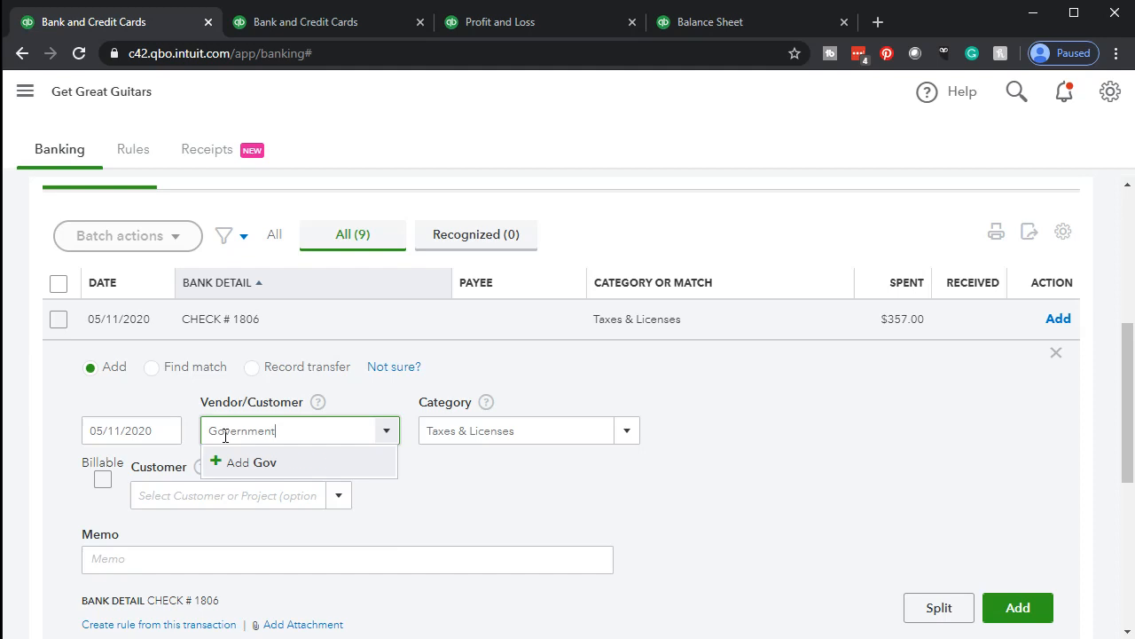
pyautogui.press('Return')
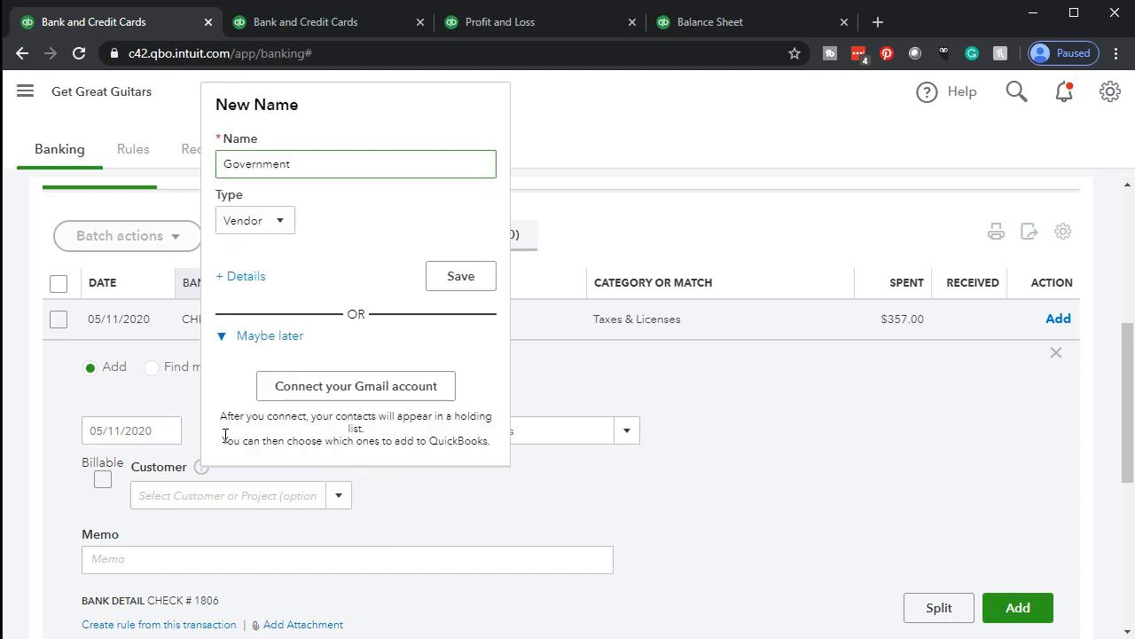
pyautogui.press('Return')
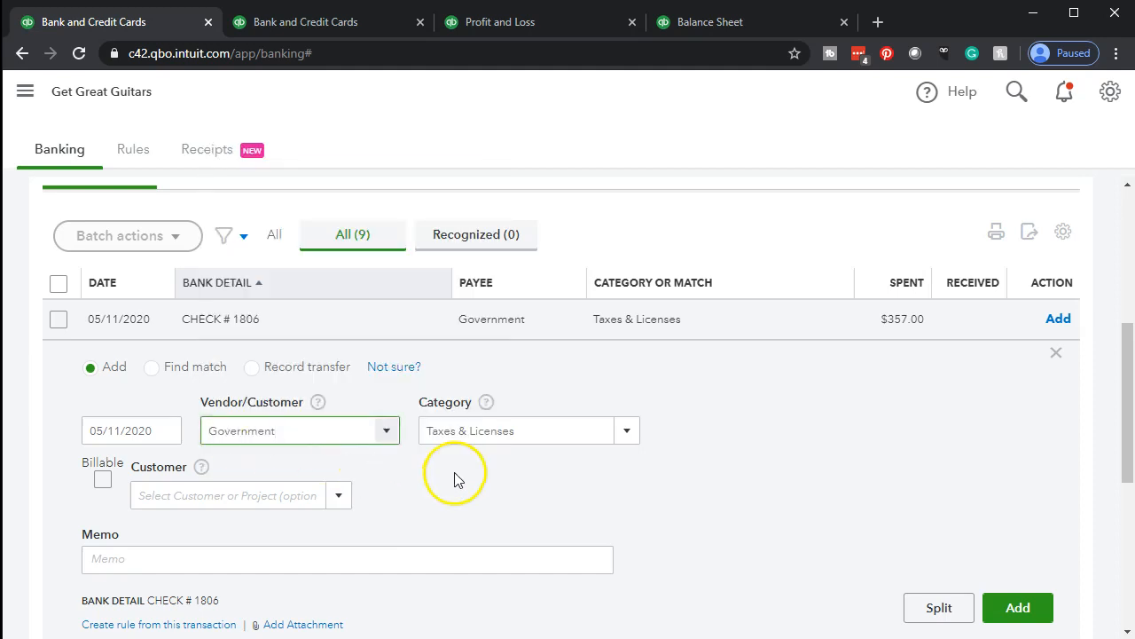
# Add the CHECK # 1806 transaction with the Taxes & Licenses category, leaving customer and memo blank.
pyautogui.press('Tab')
pyautogui.press('Tab')
pyautogui.press('Tab')
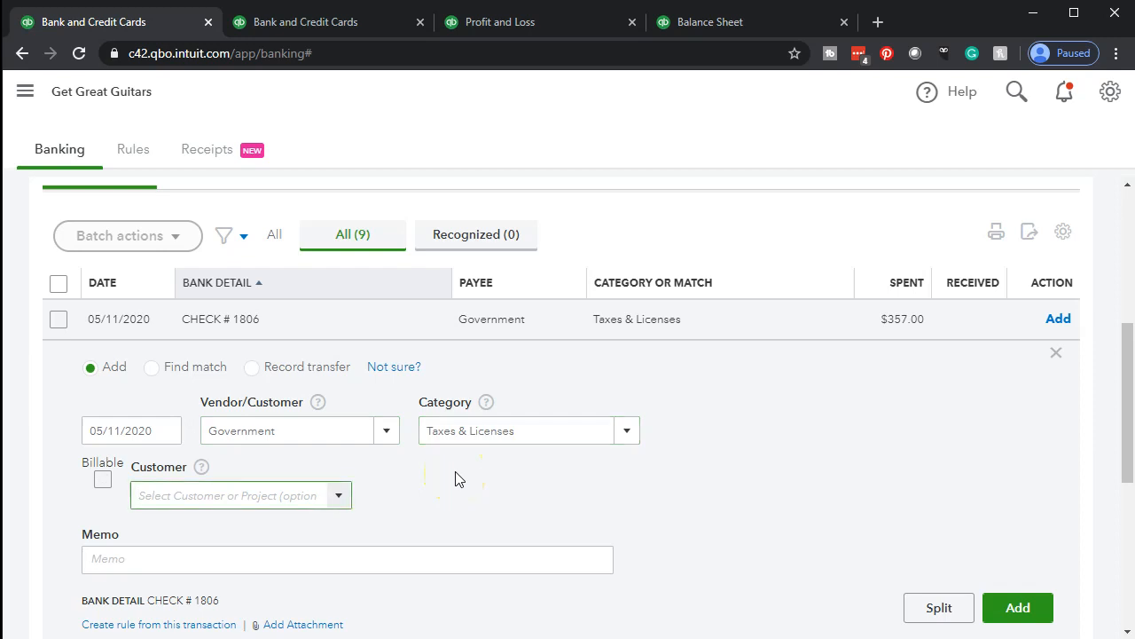
pyautogui.scroll(-1, 455, 479)
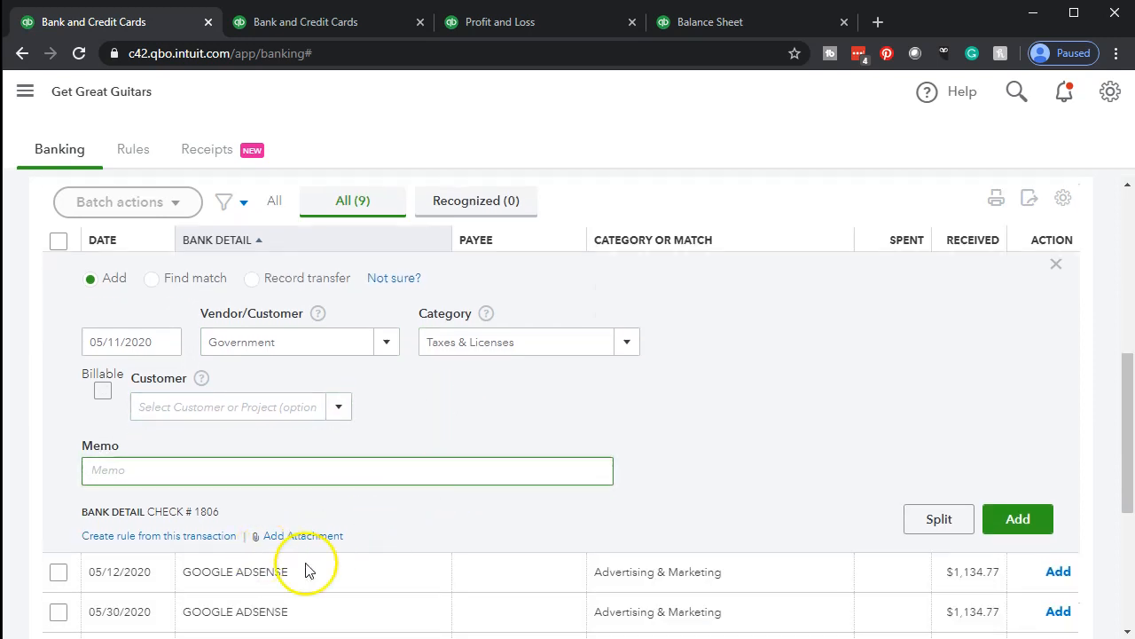
pyautogui.click(1012, 530)
# Copy GOOGLE ADSENSE from the 05/12/2020 bank detail, save it as a new customer for that transaction, and add the transaction.
pyautogui.scroll(-2, 690, 486)
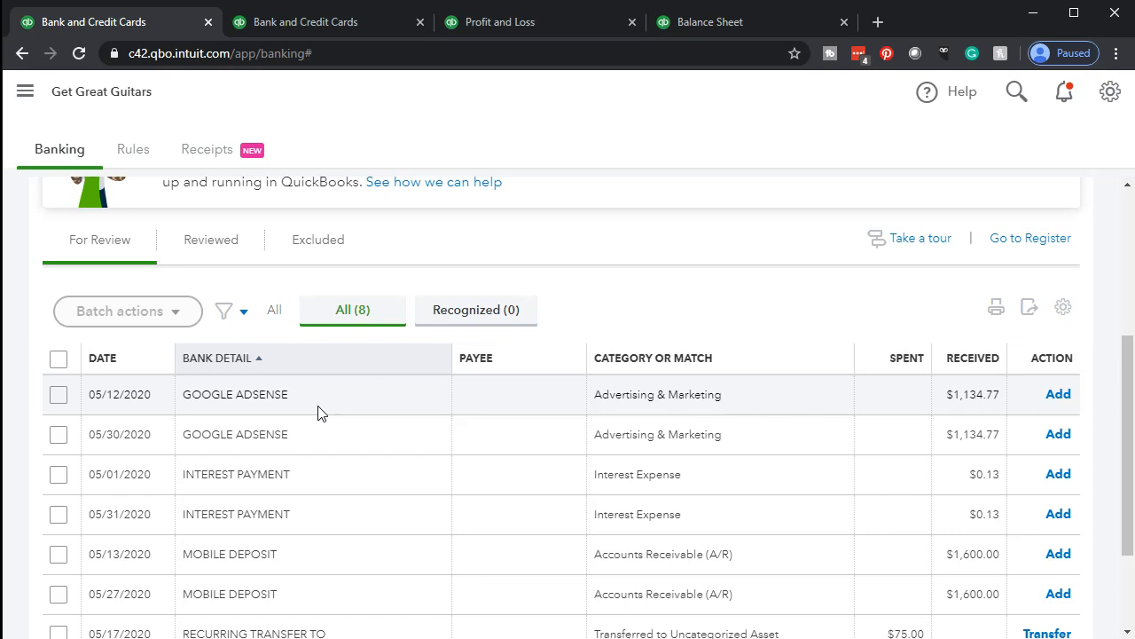
pyautogui.click(320, 412)
pyautogui.scroll(-1, 319, 412)
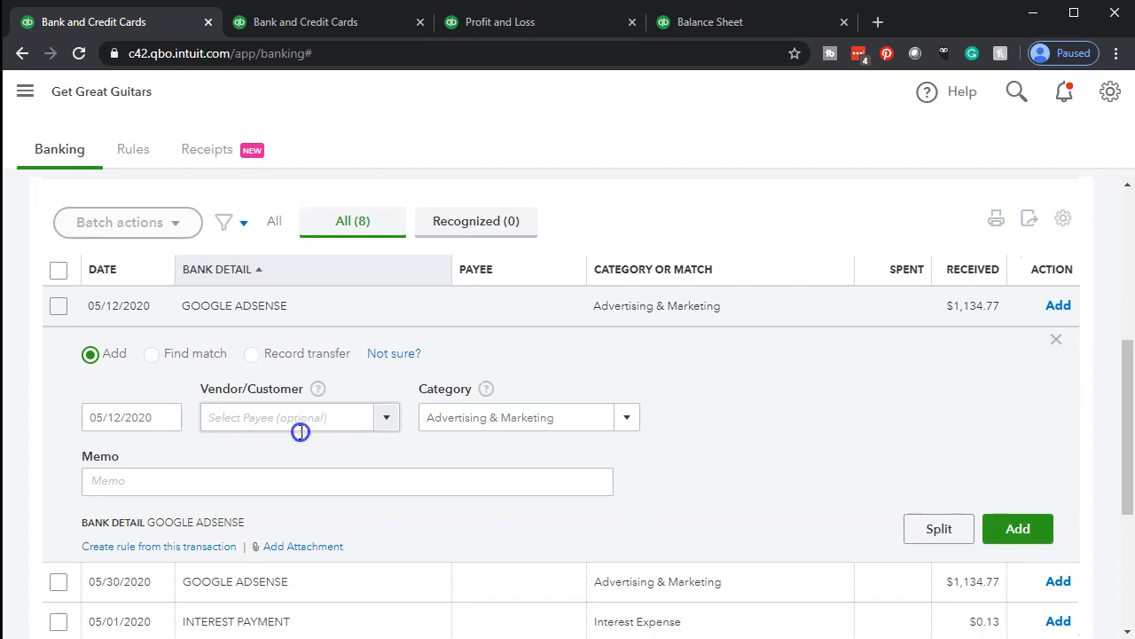
pyautogui.click(267, 422)
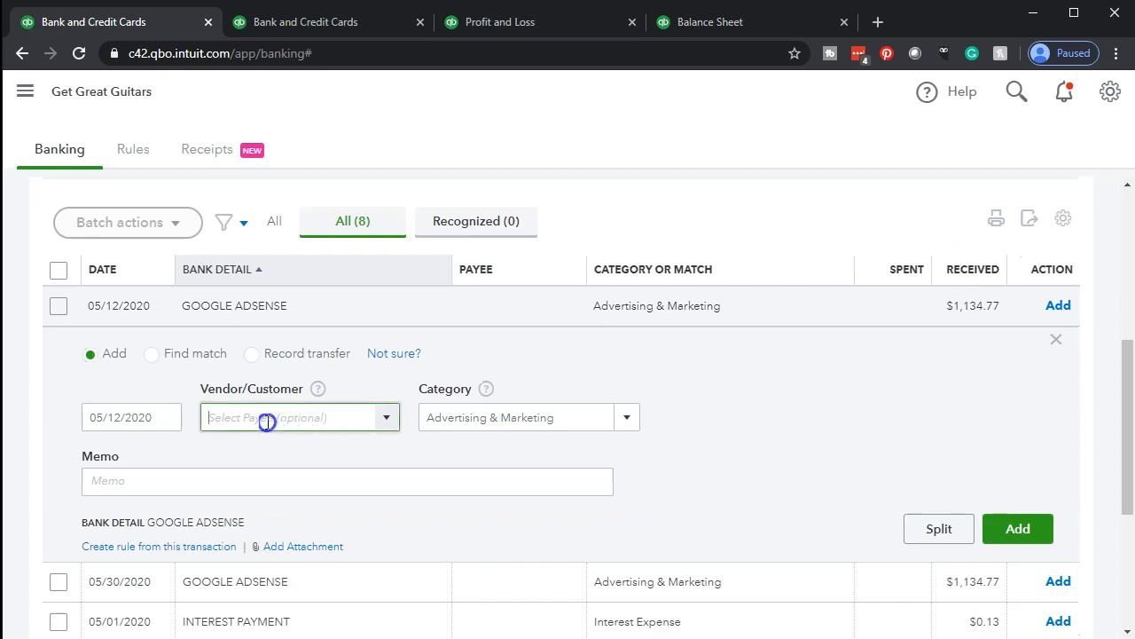
pyautogui.moveTo(287, 306); pyautogui.dragTo(180, 316)
pyautogui.hotkey('ctrl', 'c')
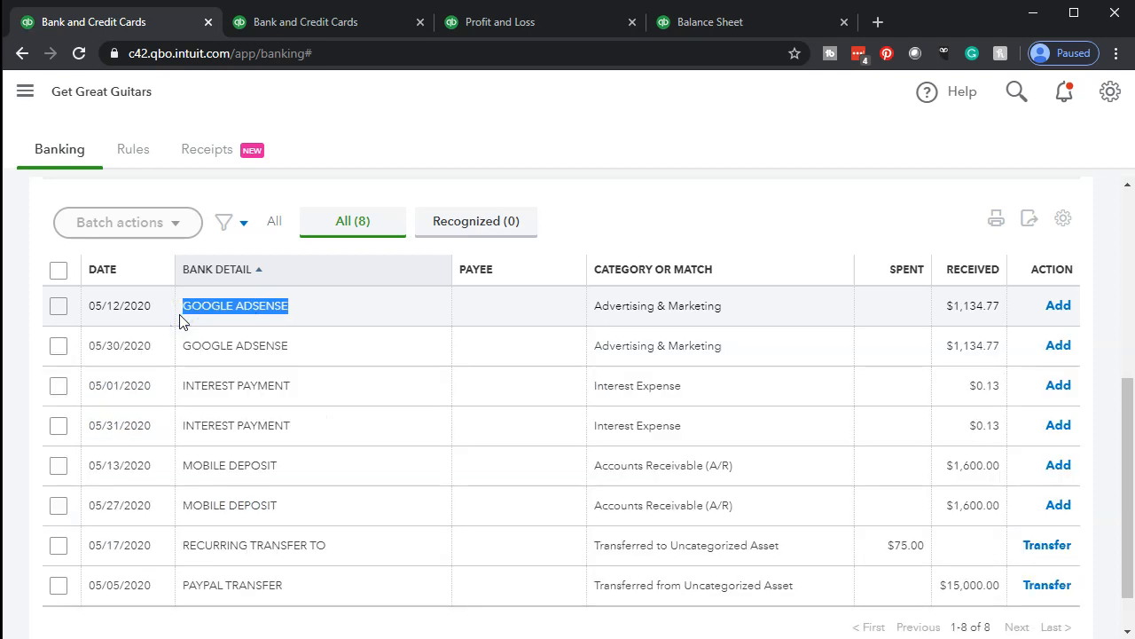
pyautogui.click(234, 307)
pyautogui.click(227, 422)
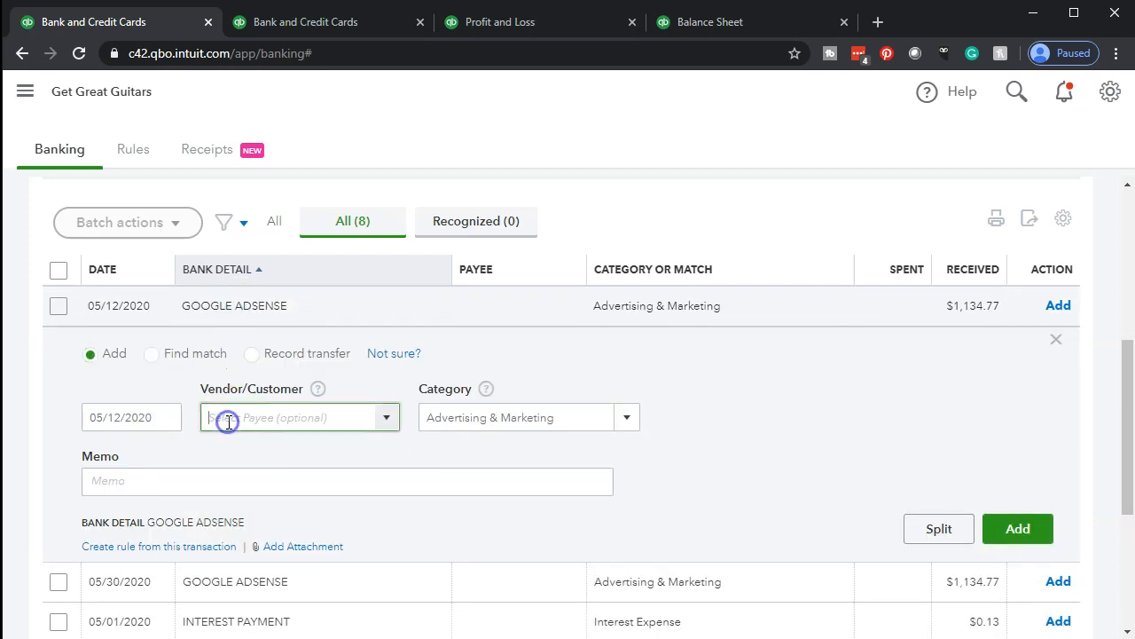
pyautogui.hotkey('ctrl', 'v')
pyautogui.press('Return')
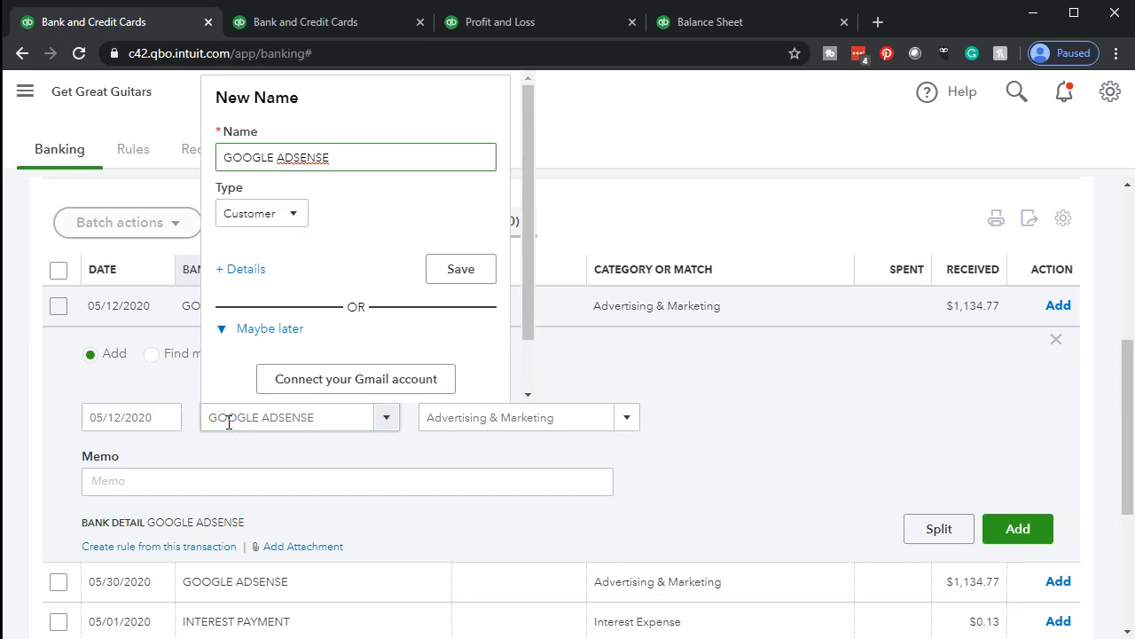
pyautogui.click(453, 271)
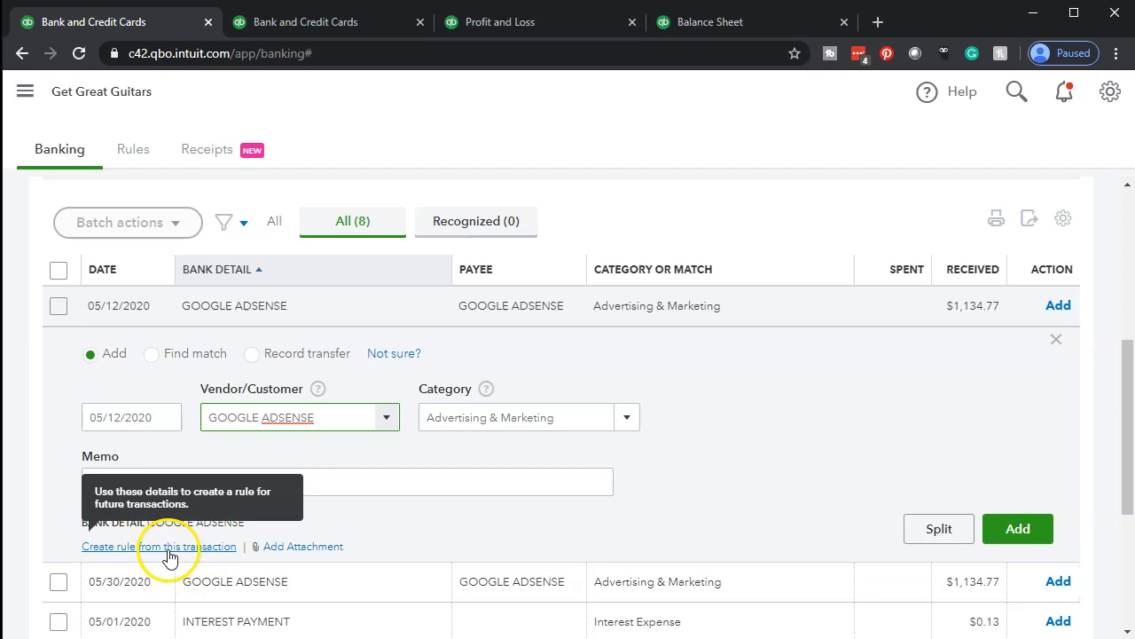
pyautogui.click(1039, 536)
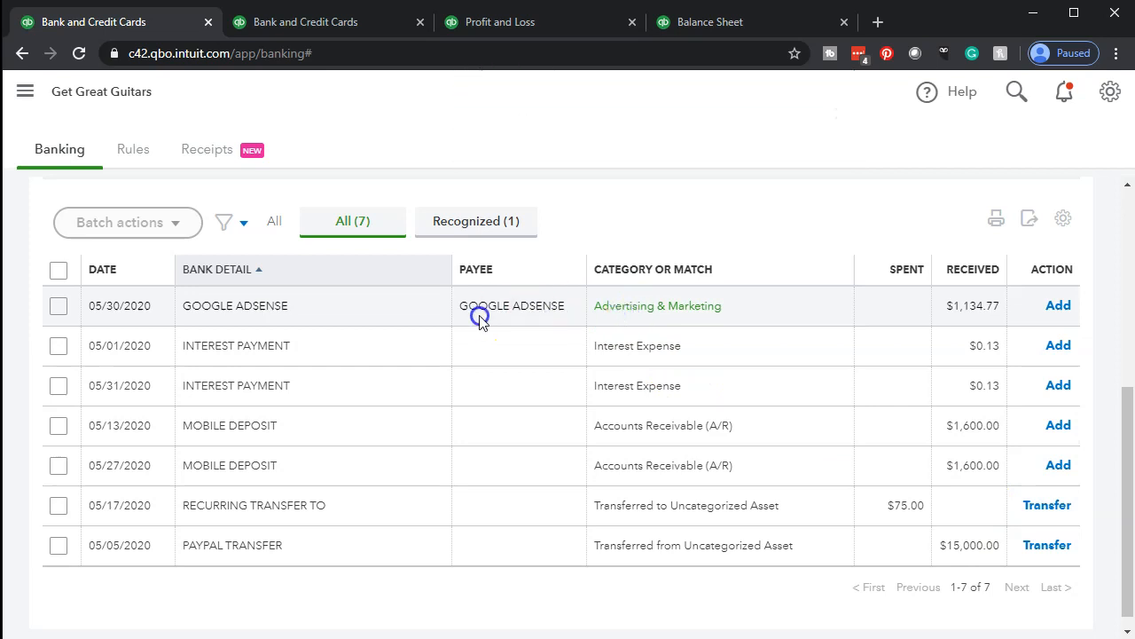
# Create a rule from the 05/30/2020 Google Adsense transaction, name it GOOGLE ADSENSE, and remove its amount condition.
pyautogui.click(700, 328)
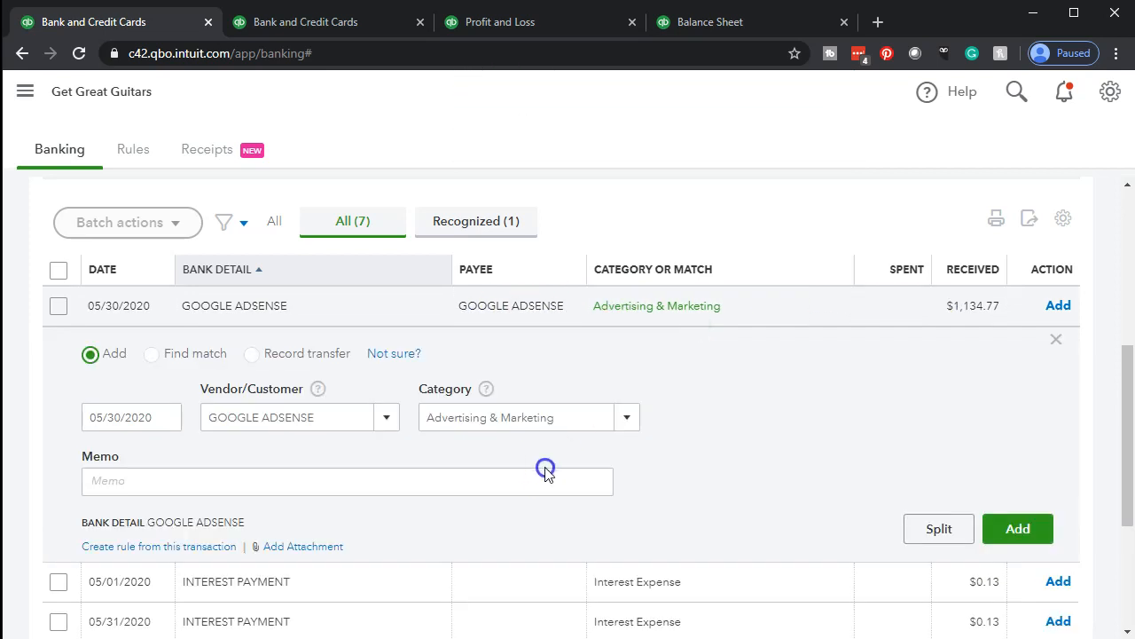
pyautogui.click(178, 547)
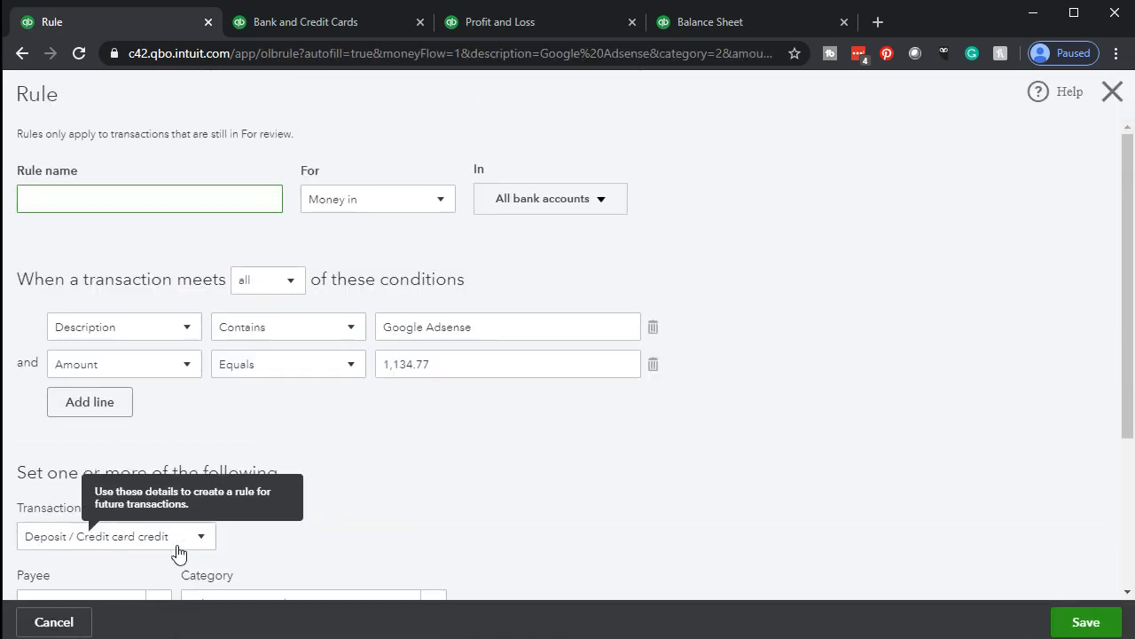
pyautogui.click(102, 203)
pyautogui.hotkey('ctrl', 'v')
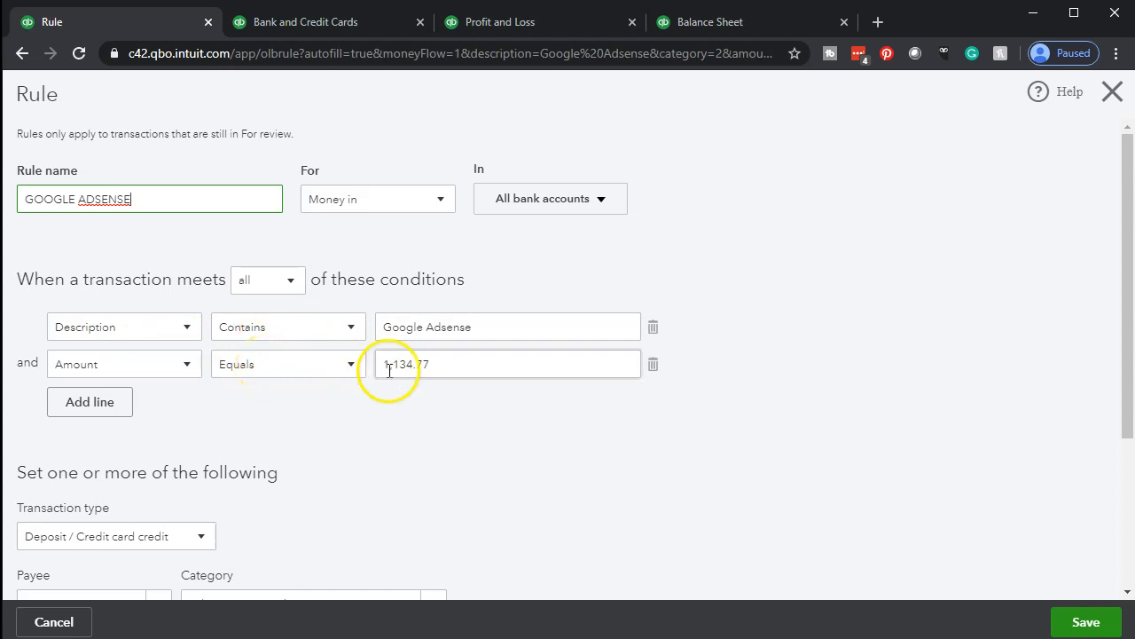
pyautogui.click(654, 367)
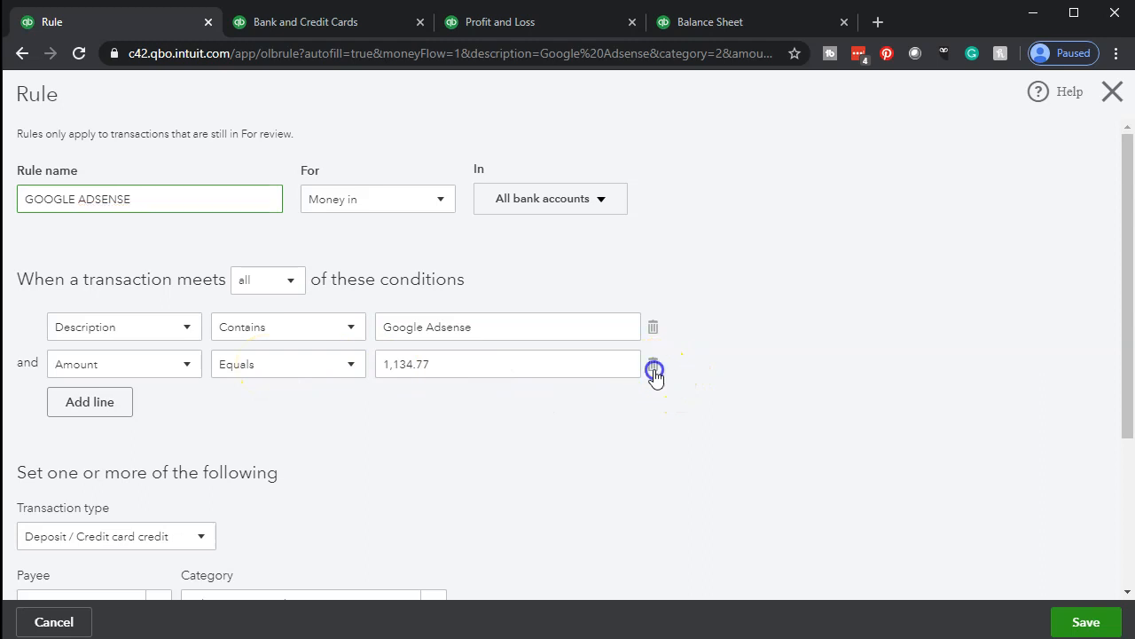
# Review the Google Adsense rule's settings and look through the accounts available as its category.
pyautogui.scroll(-1, 275, 487)
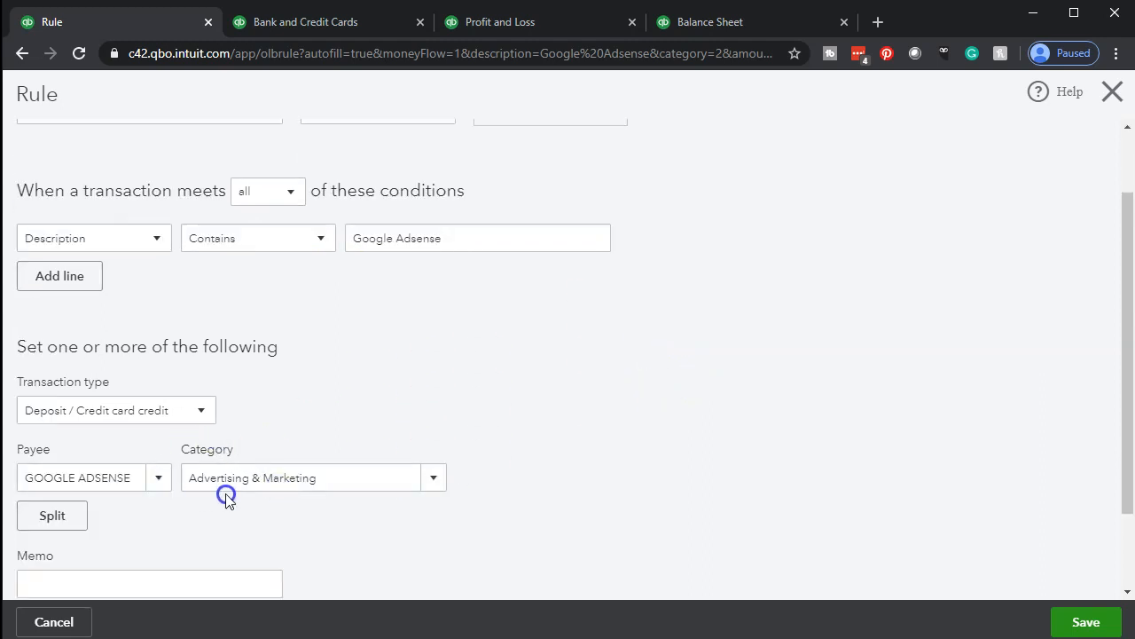
pyautogui.scroll(-1, 226, 497)
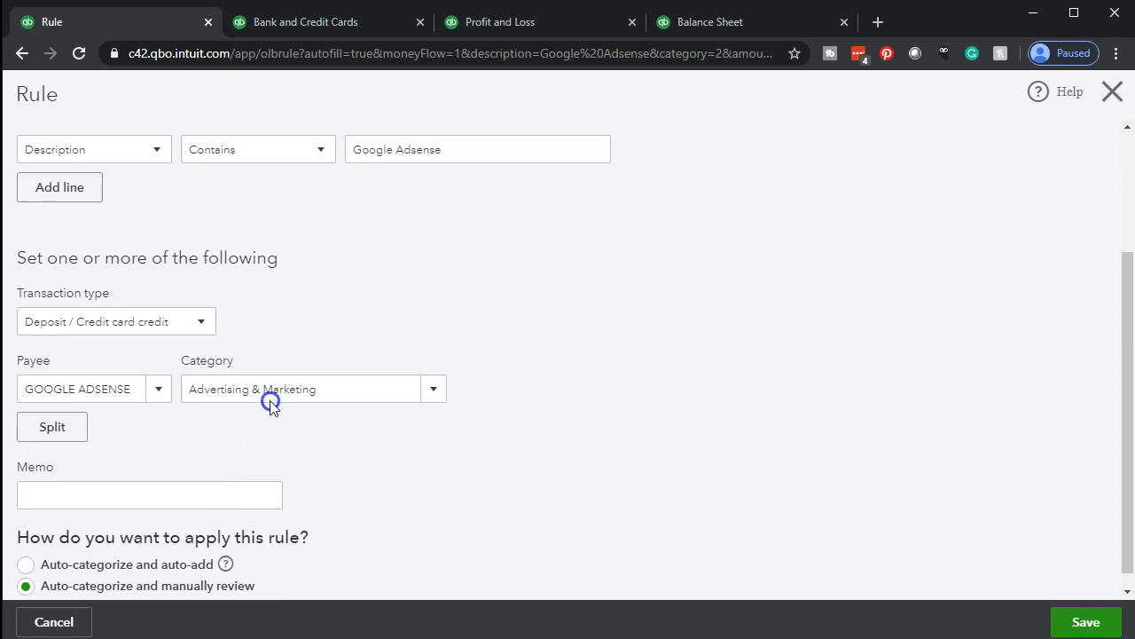
pyautogui.click(435, 390)
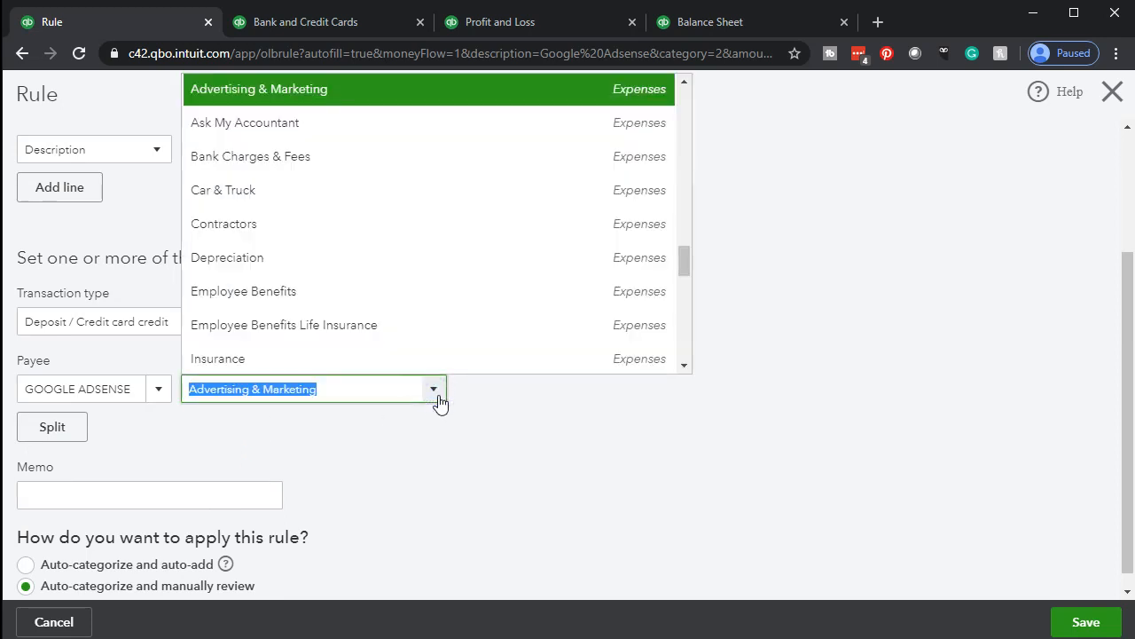
pyautogui.scroll(1, 413, 337)
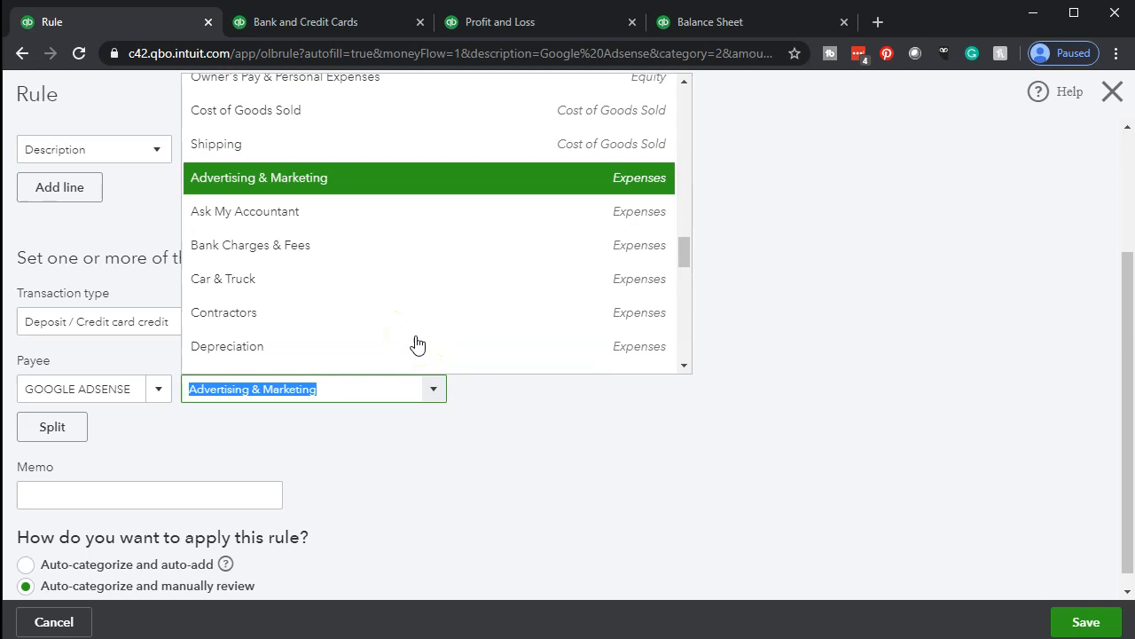
pyautogui.scroll(1, 415, 344)
pyautogui.click(497, 456)
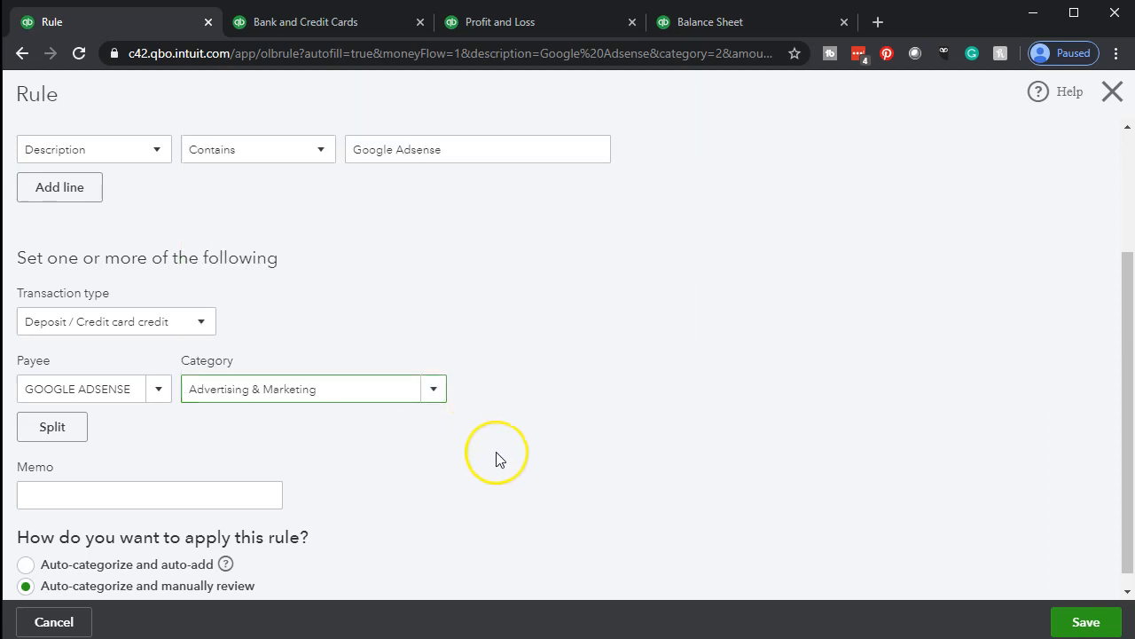
pyautogui.scroll(4, 497, 456)
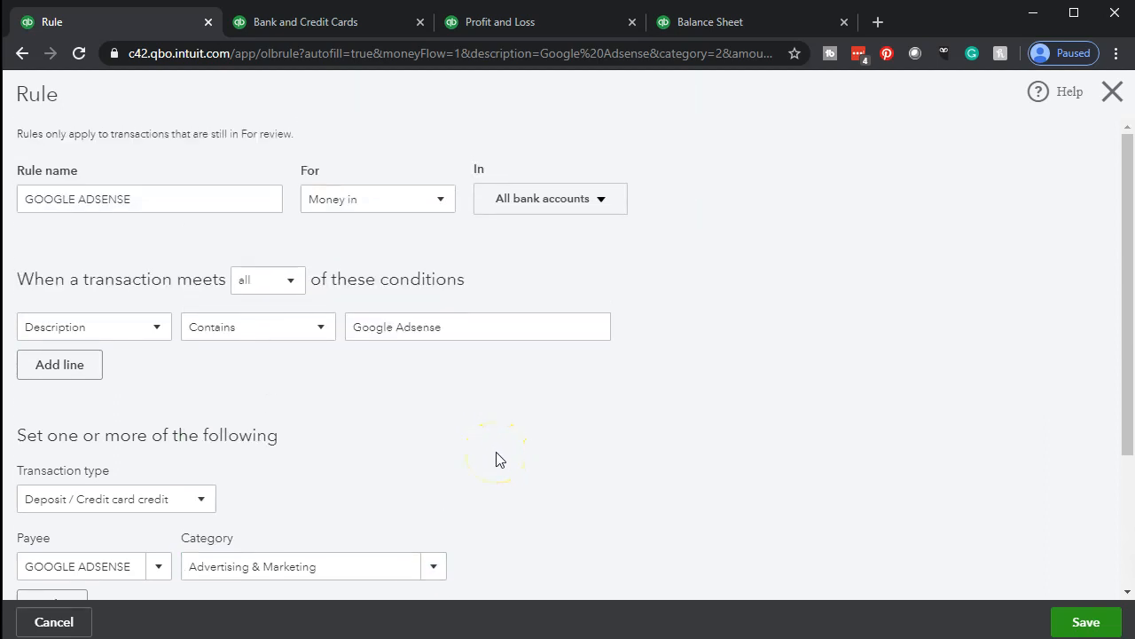
pyautogui.scroll(-2, 497, 459)
# Replace the Google Adsense rule's category with a new account named Income - Google.
pyautogui.click(358, 373)
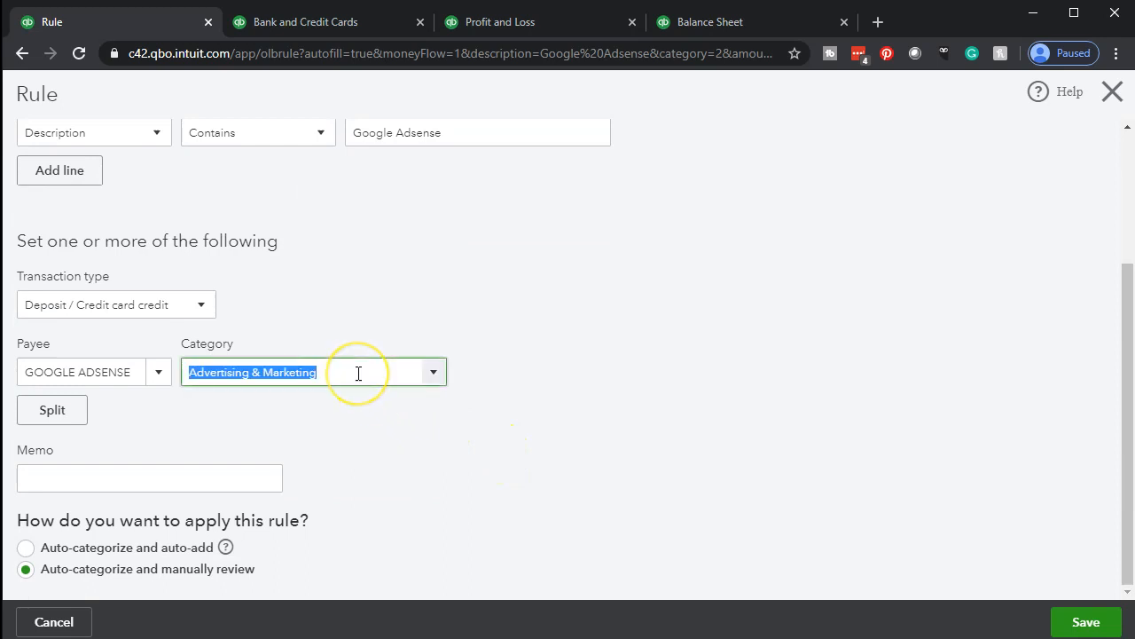
pyautogui.write('i')
pyautogui.press('BackSpace')
pyautogui.press('BackSpace')
pyautogui.write('Yo')
pyautogui.press('BackSpace')
pyautogui.press('BackSpace')
pyautogui.write('Income ')
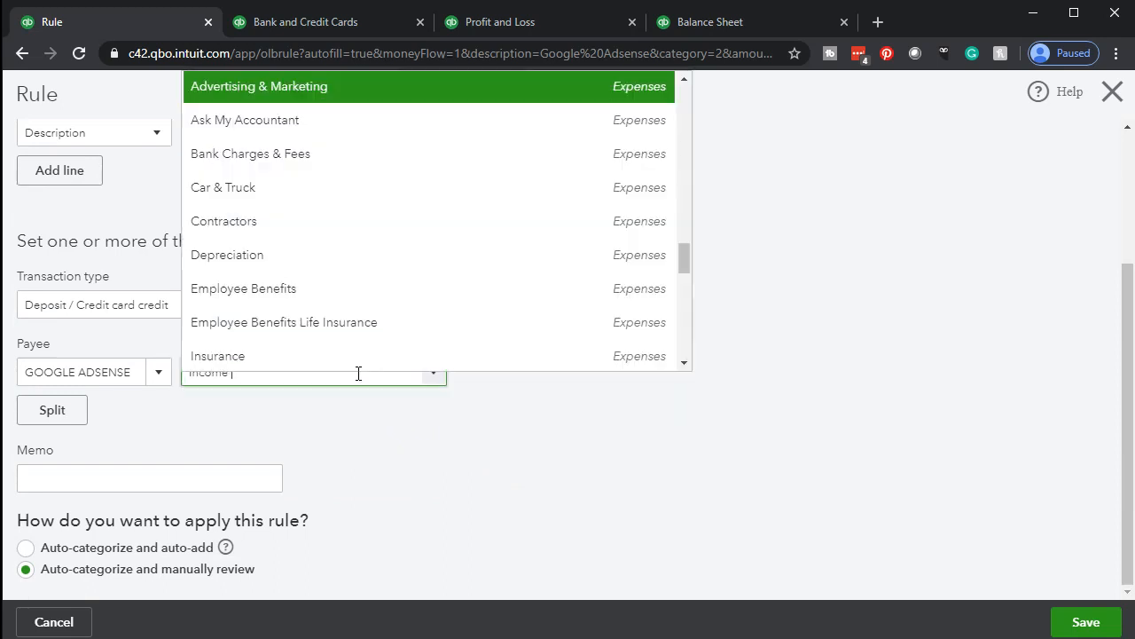
pyautogui.write('- Google')
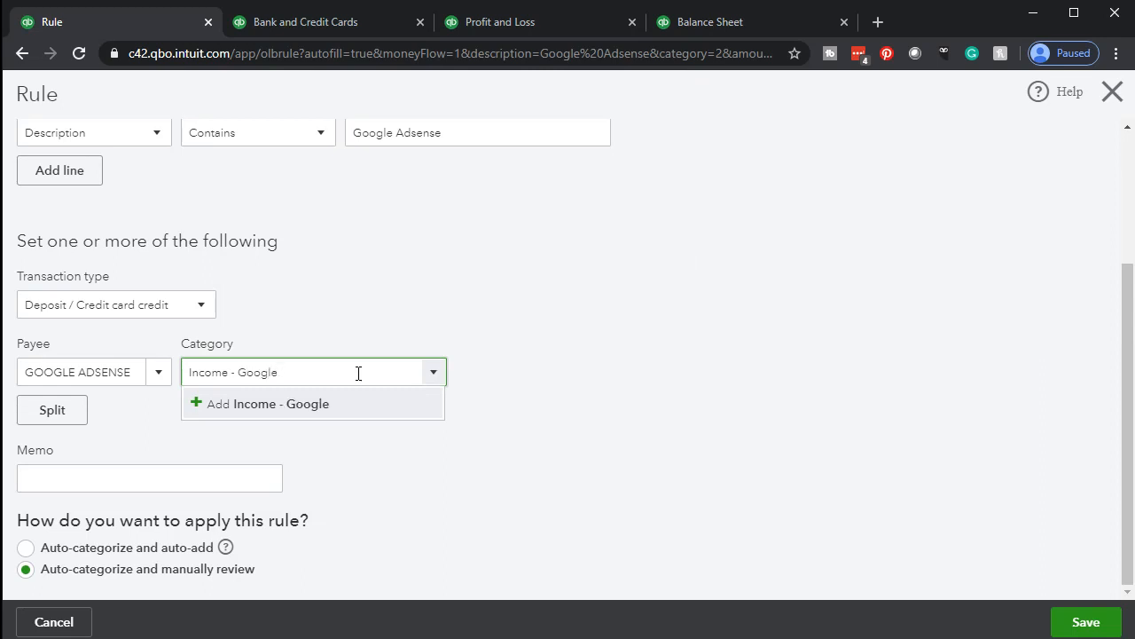
pyautogui.press('Return')
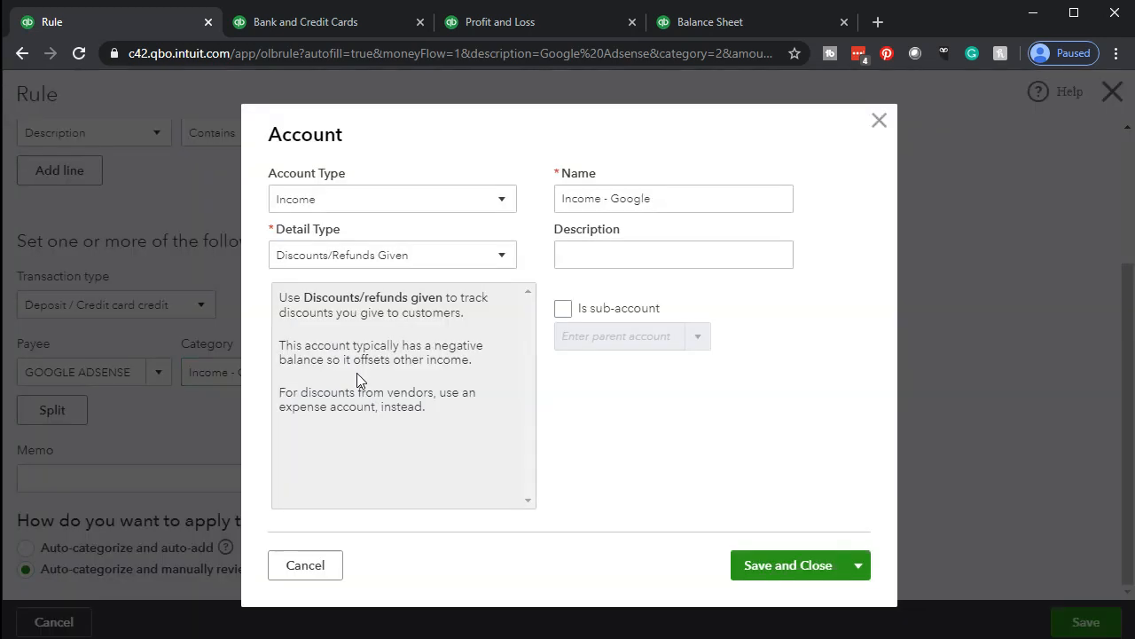
# Set the new account's detail type to Other Primary Income, then save both the account and the Google Adsense rule.
pyautogui.click(426, 256)
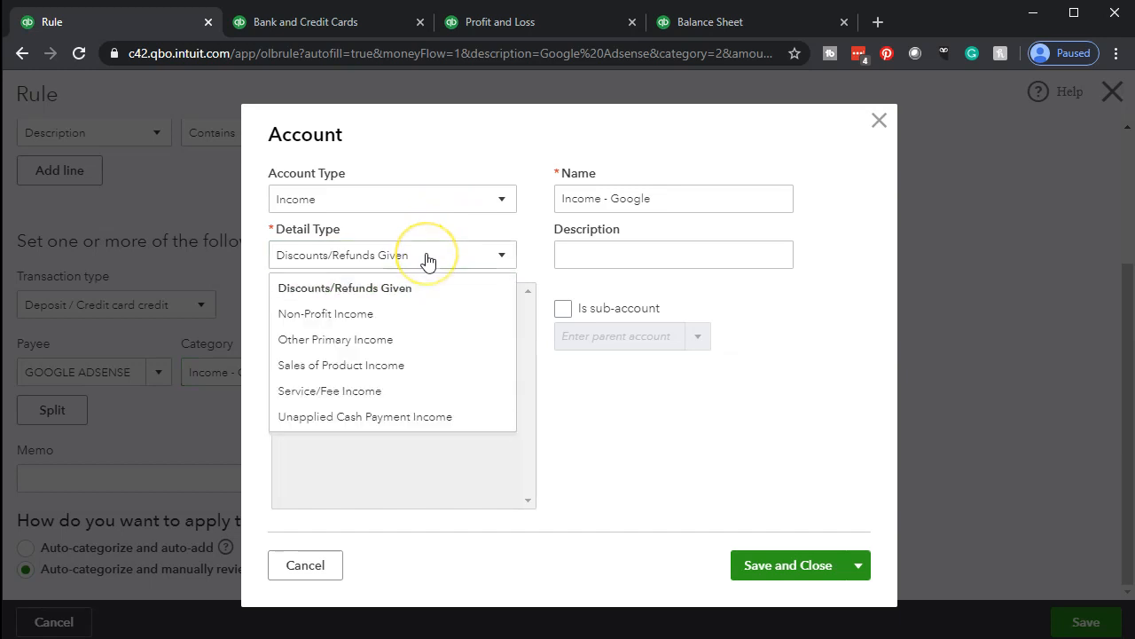
pyautogui.click(405, 342)
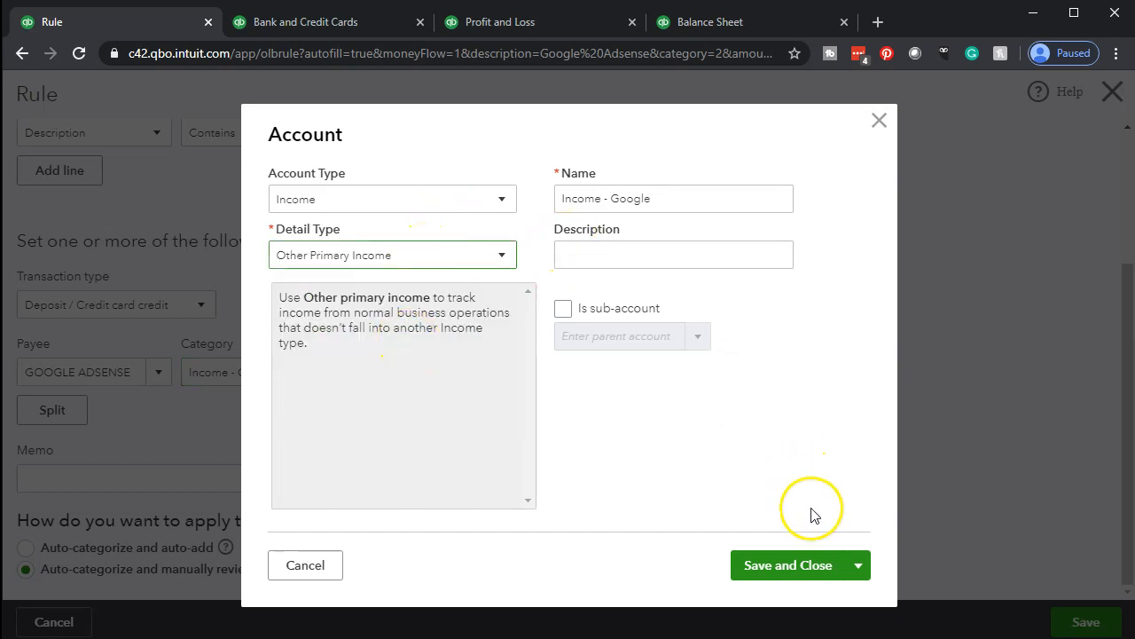
pyautogui.click(782, 564)
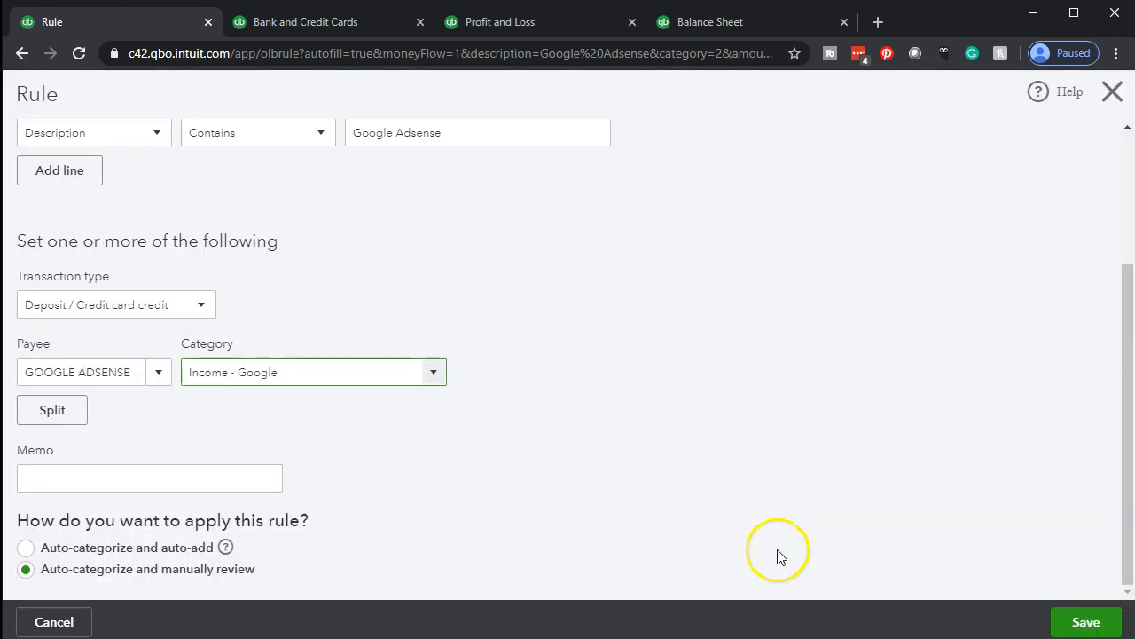
pyautogui.click(1059, 621)
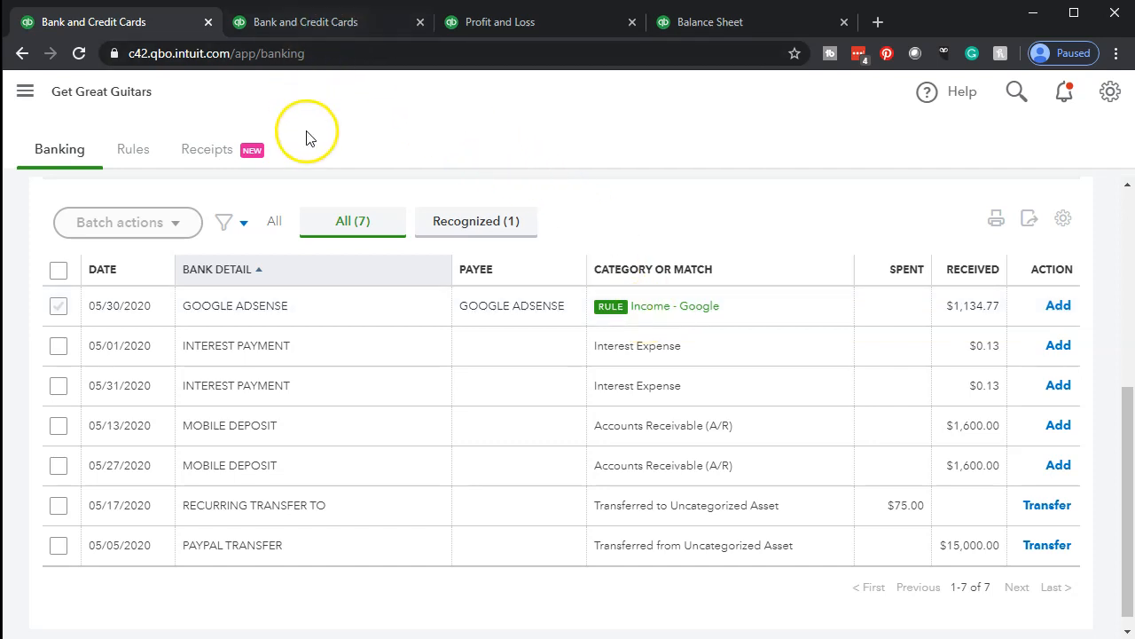
# Check the GOOGLE ADSENSE entry among the bank rules and add the 05/30/2020 Google Adsense transaction from the bank feed.
pyautogui.click(133, 146)
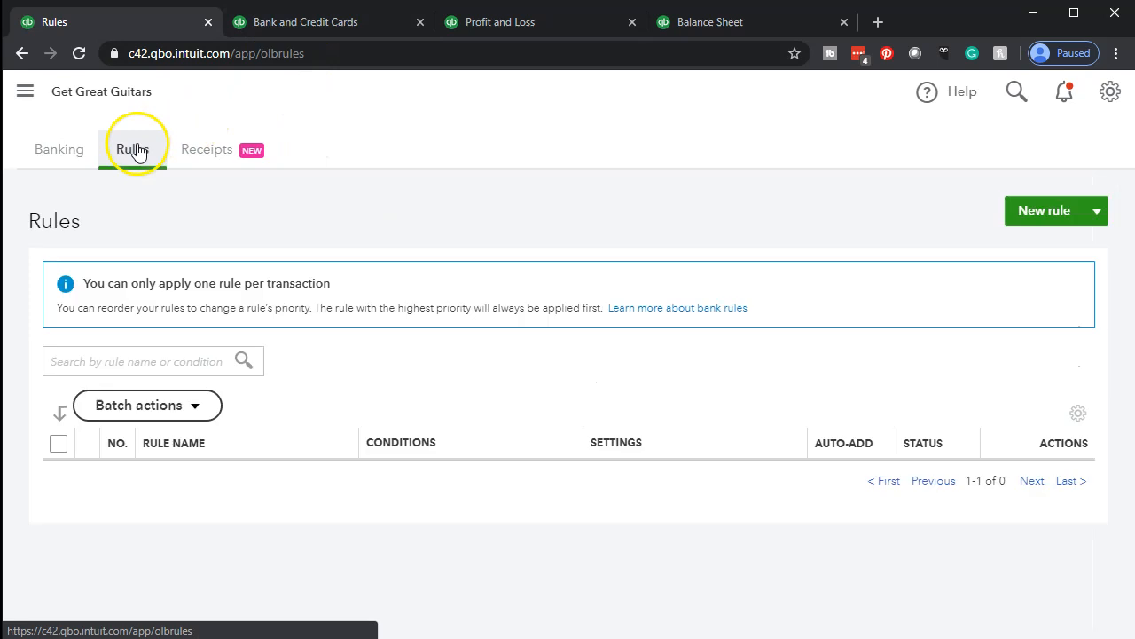
pyautogui.scroll(-5, 242, 478)
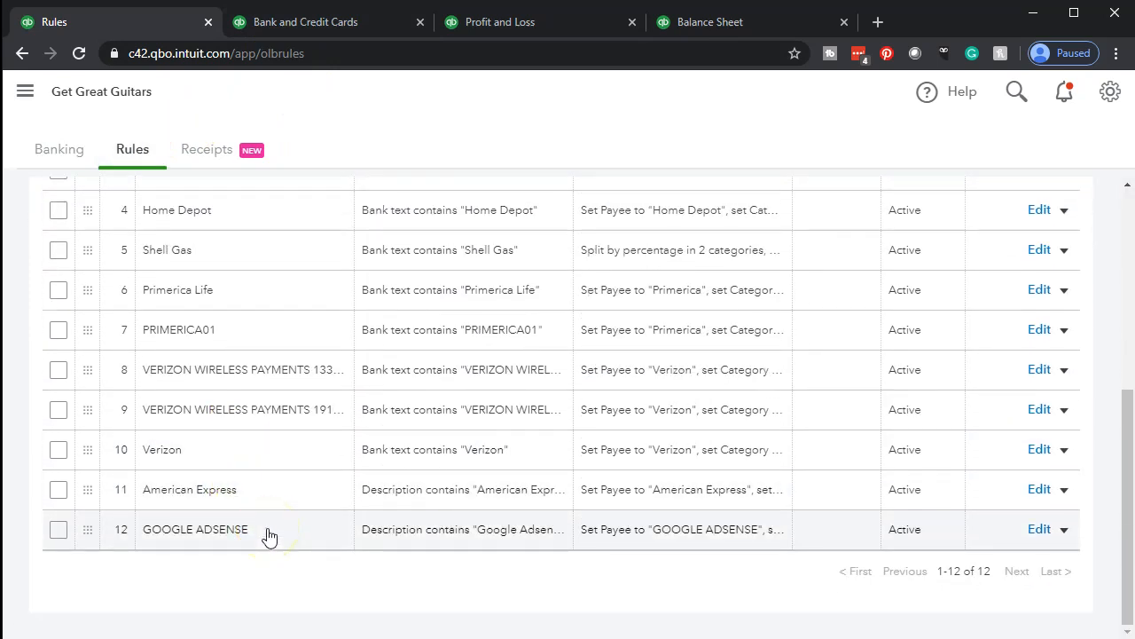
pyautogui.scroll(5, 267, 537)
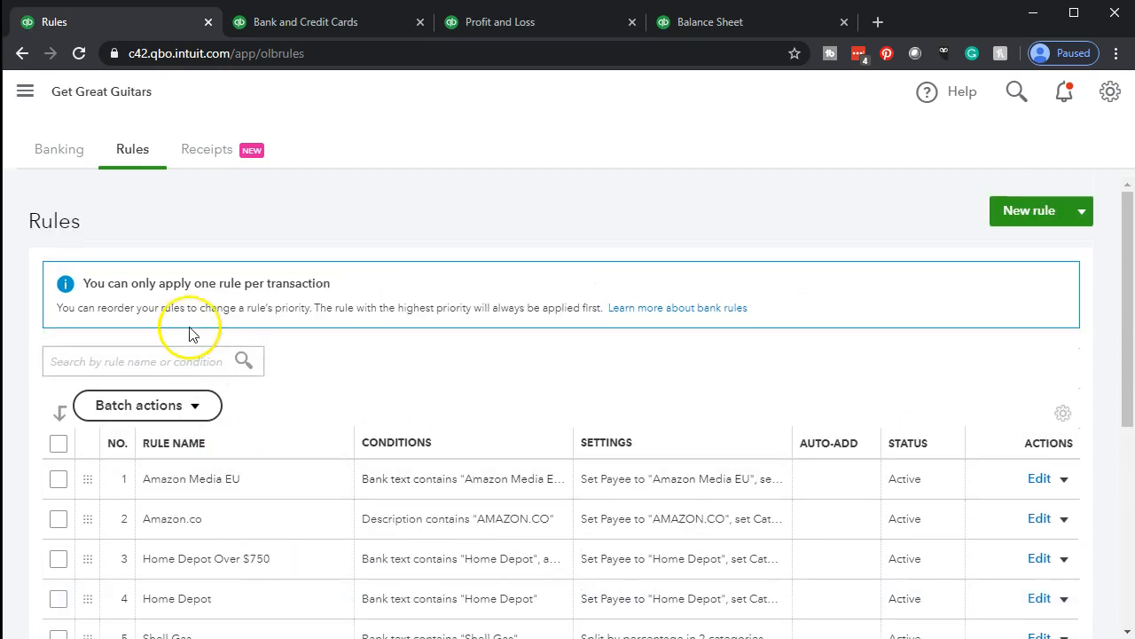
pyautogui.click(70, 162)
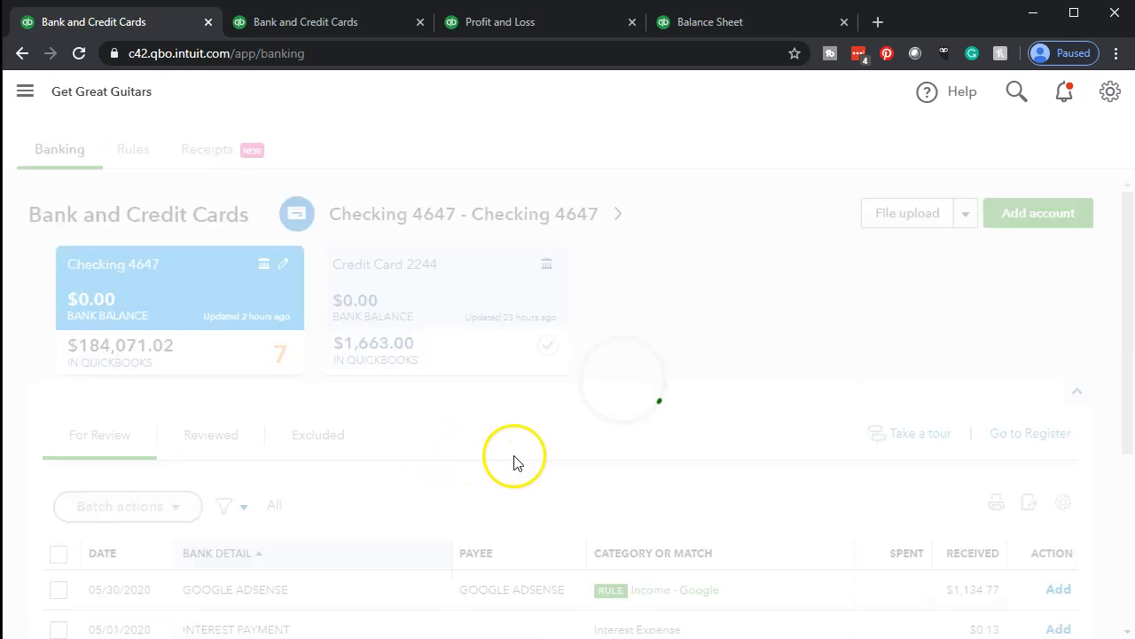
pyautogui.scroll(-4, 517, 462)
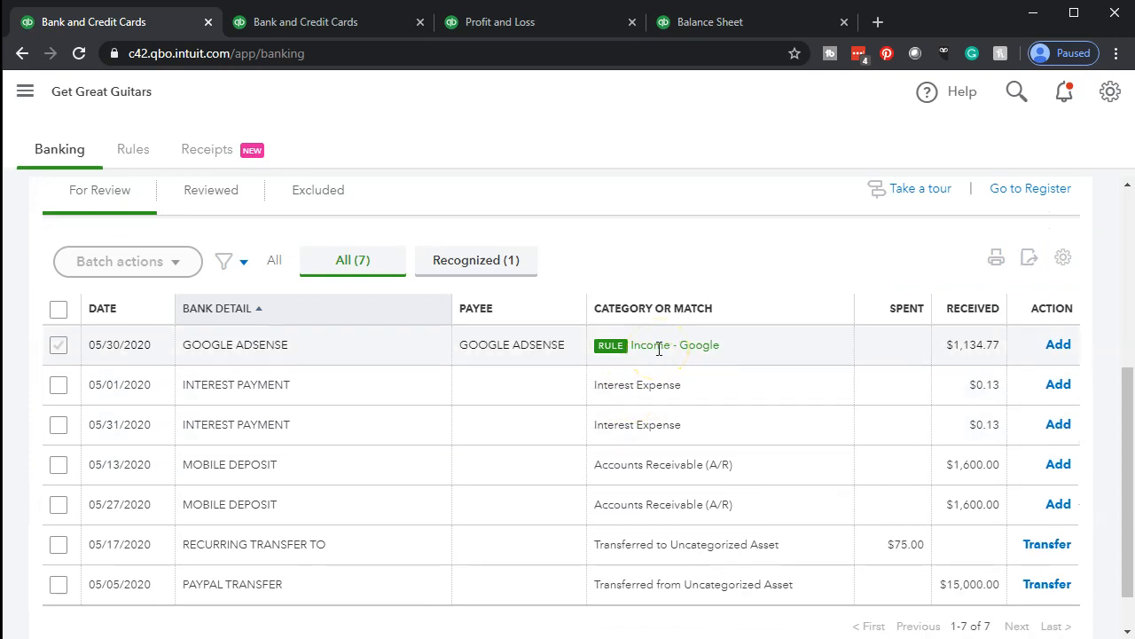
pyautogui.click(1059, 345)
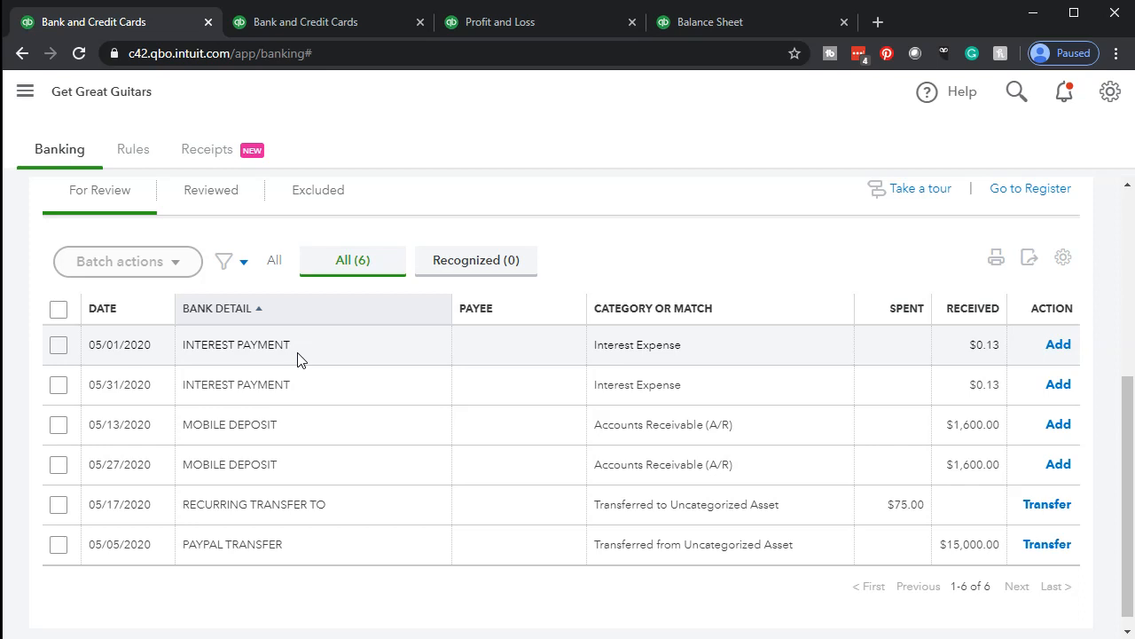
# Open the 05/01/2020 INTEREST PAYMENT transaction and start a rule from it, leaving payee and memo blank.
pyautogui.click(297, 360)
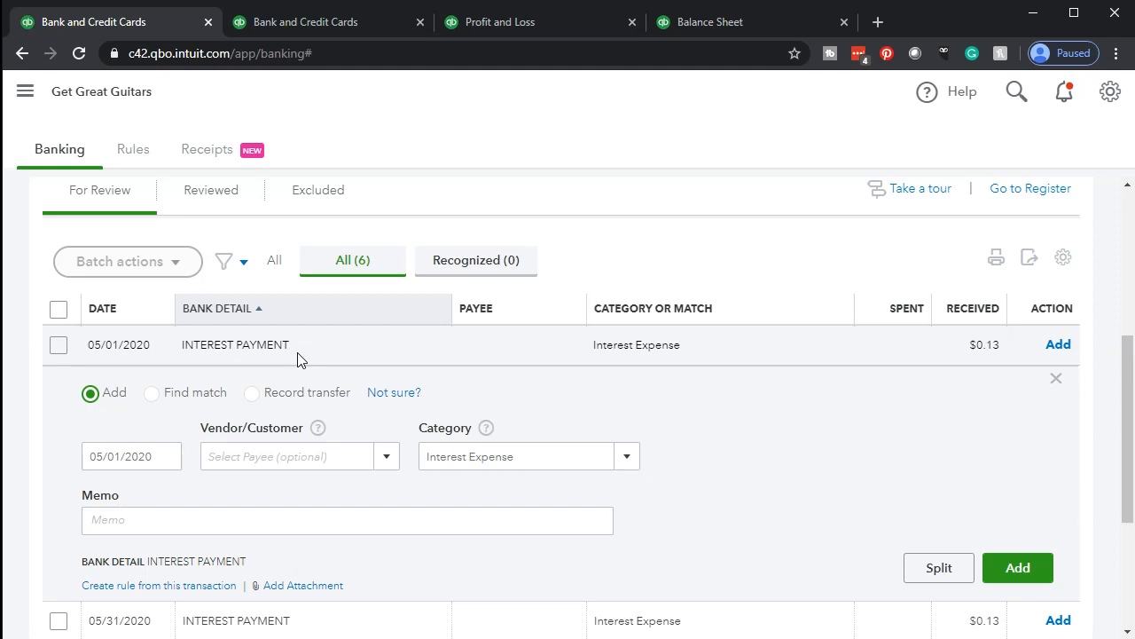
pyautogui.click(256, 458)
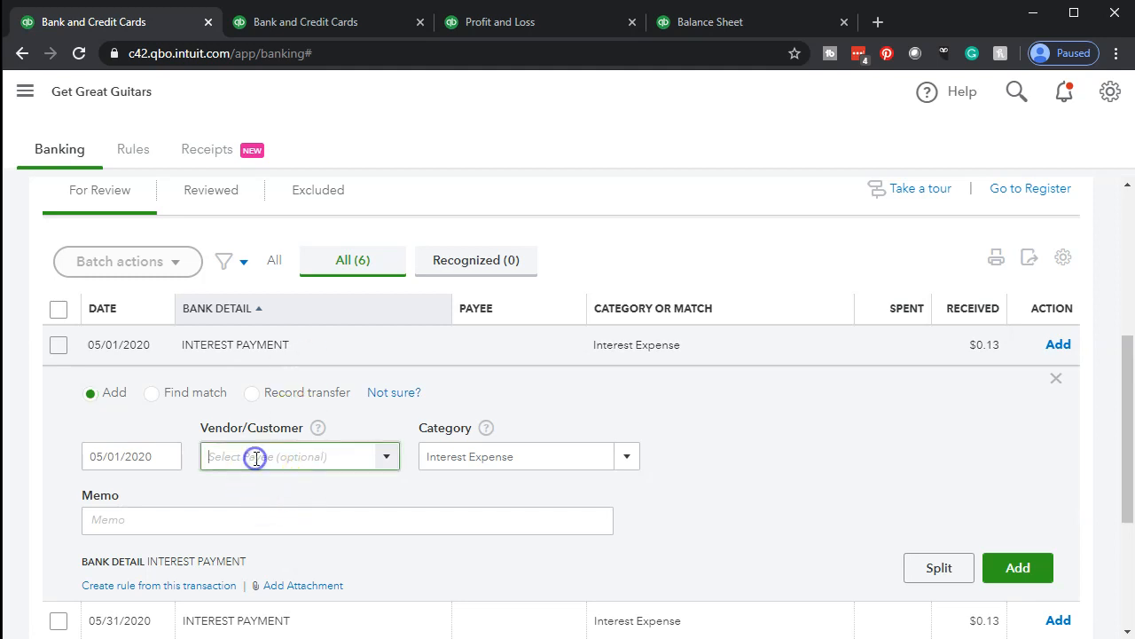
pyautogui.press('Tab')
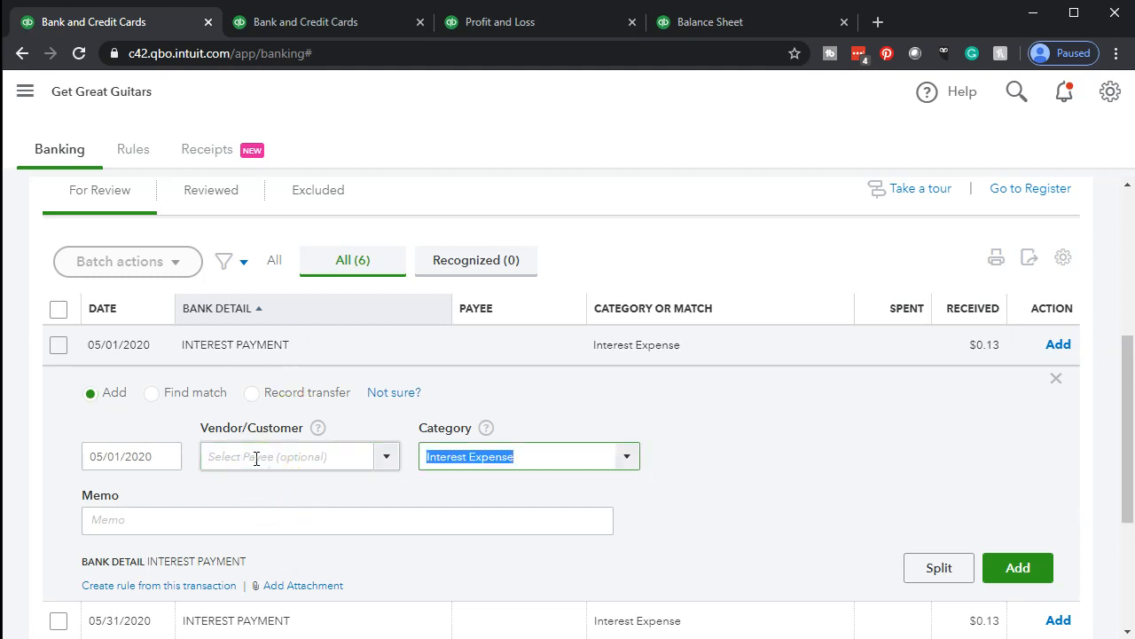
pyautogui.press('Tab')
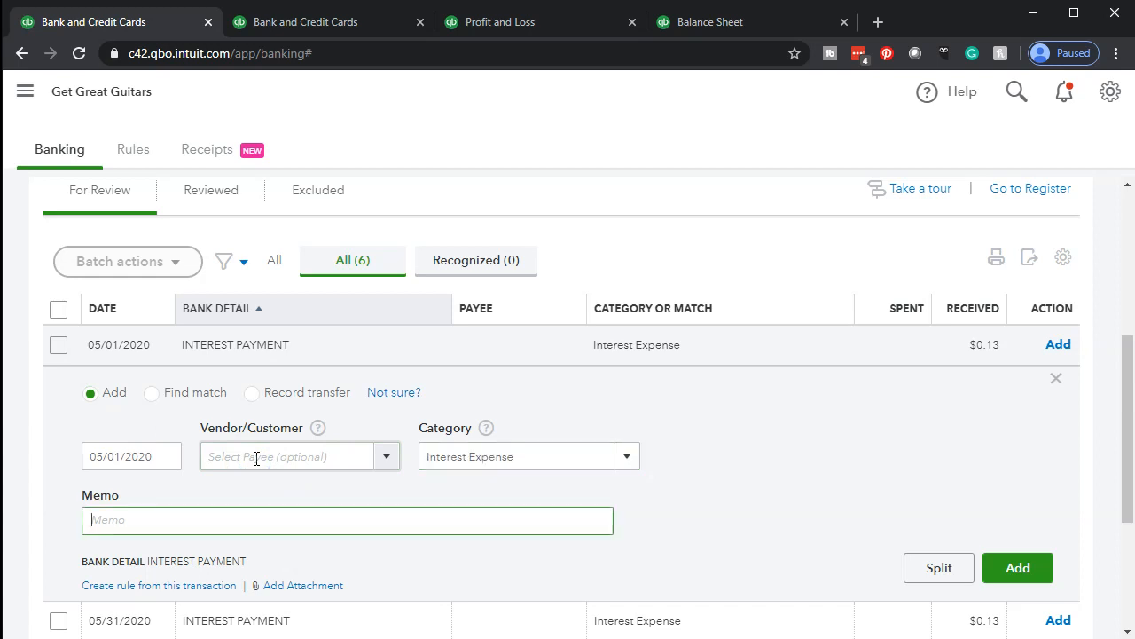
pyautogui.scroll(-1, 256, 457)
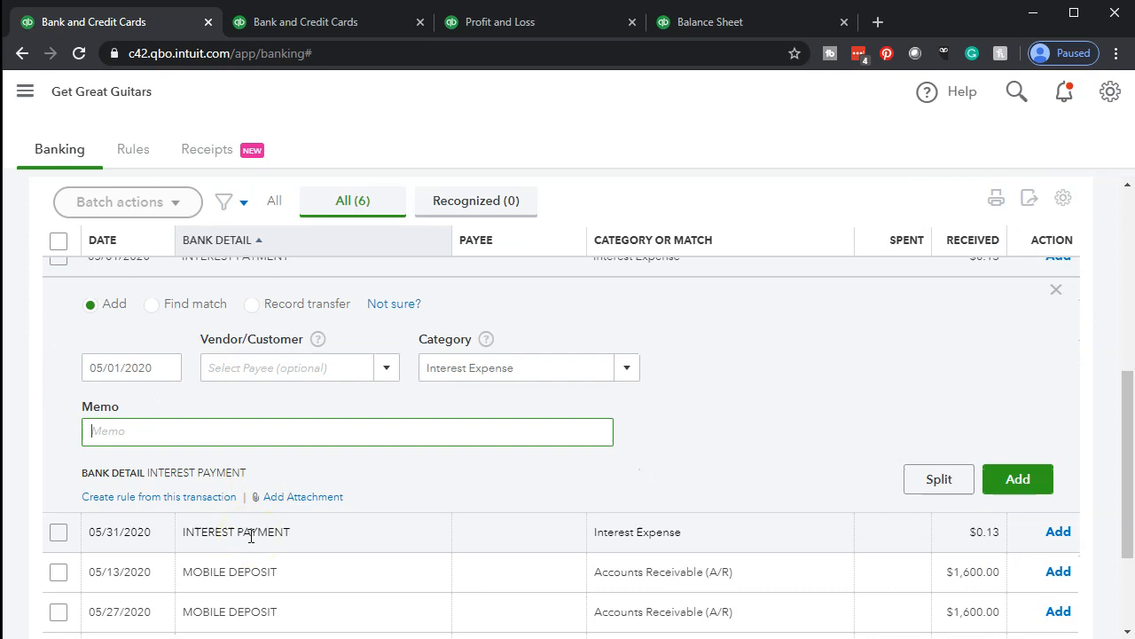
pyautogui.click(155, 499)
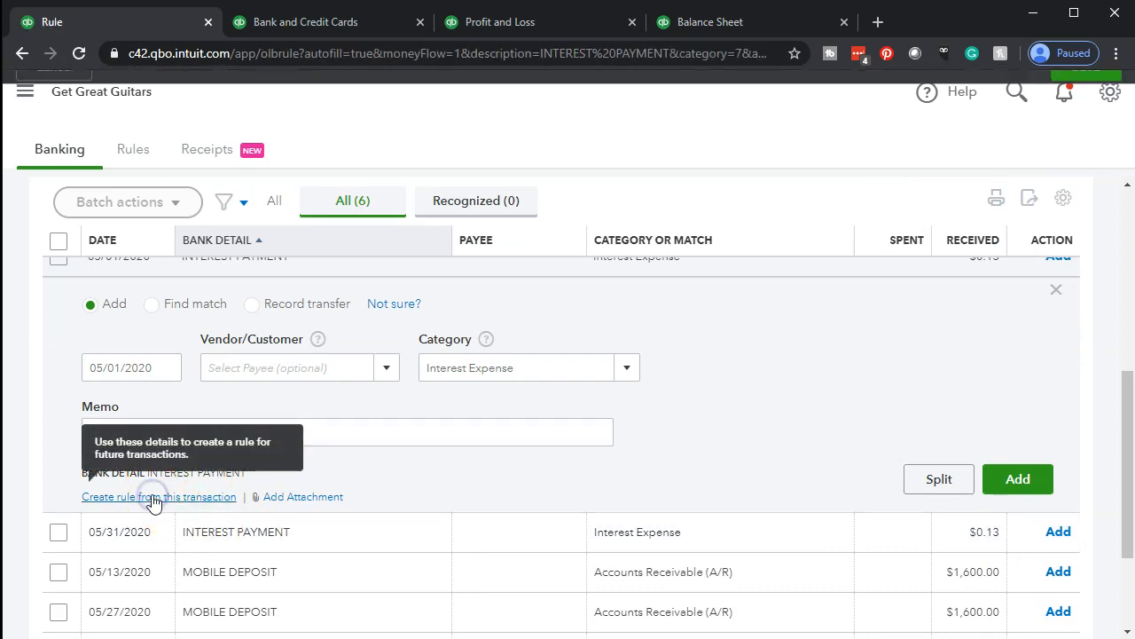
# Name the interest payment rule Interest Expense and remove its amount condition.
pyautogui.click(113, 188)
pyautogui.write('Interest Expense')
pyautogui.hotkey('shift', 'Left')
pyautogui.hotkey('shift', 'Left')
pyautogui.hotkey('shift', 'Left')
pyautogui.hotkey('shift', 'Left')
pyautogui.hotkey('shift', 'Left')
pyautogui.hotkey('shift', 'Left')
pyautogui.hotkey('shift', 'Left')
pyautogui.hotkey('shift', 'Left')
pyautogui.hotkey('shift', 'Left')
pyautogui.hotkey('shift', 'Left')
pyautogui.hotkey('shift', 'Left')
pyautogui.hotkey('shift', 'Left')
pyautogui.hotkey('shift', 'Left')
pyautogui.hotkey('shift', 'Left')
pyautogui.hotkey('shift', 'Left')
pyautogui.hotkey('shift', 'Left')
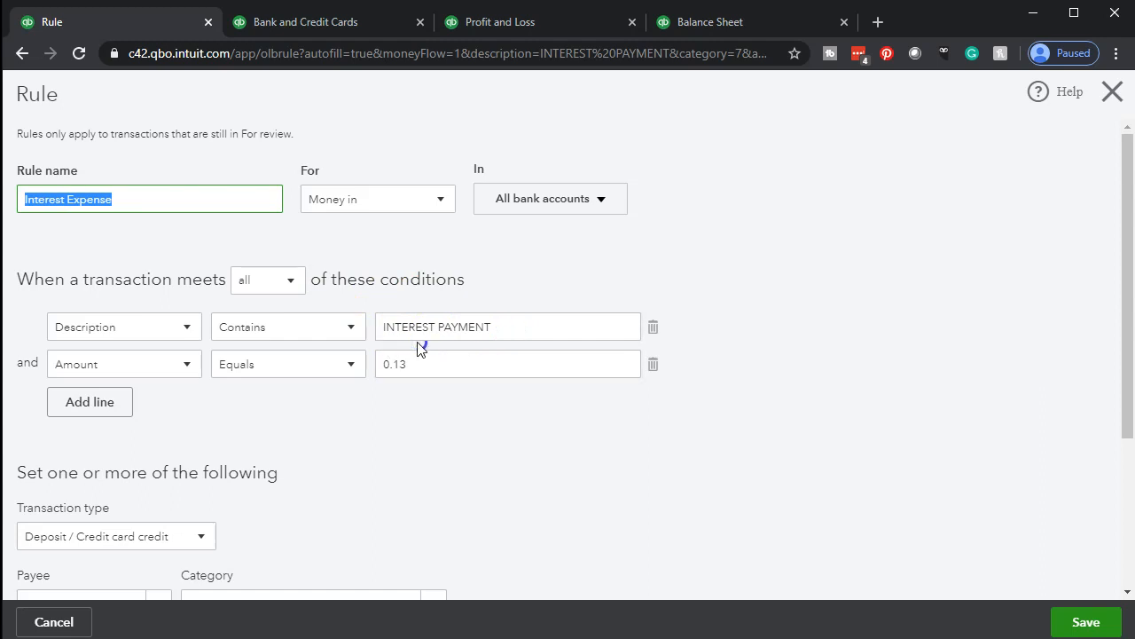
pyautogui.click(660, 366)
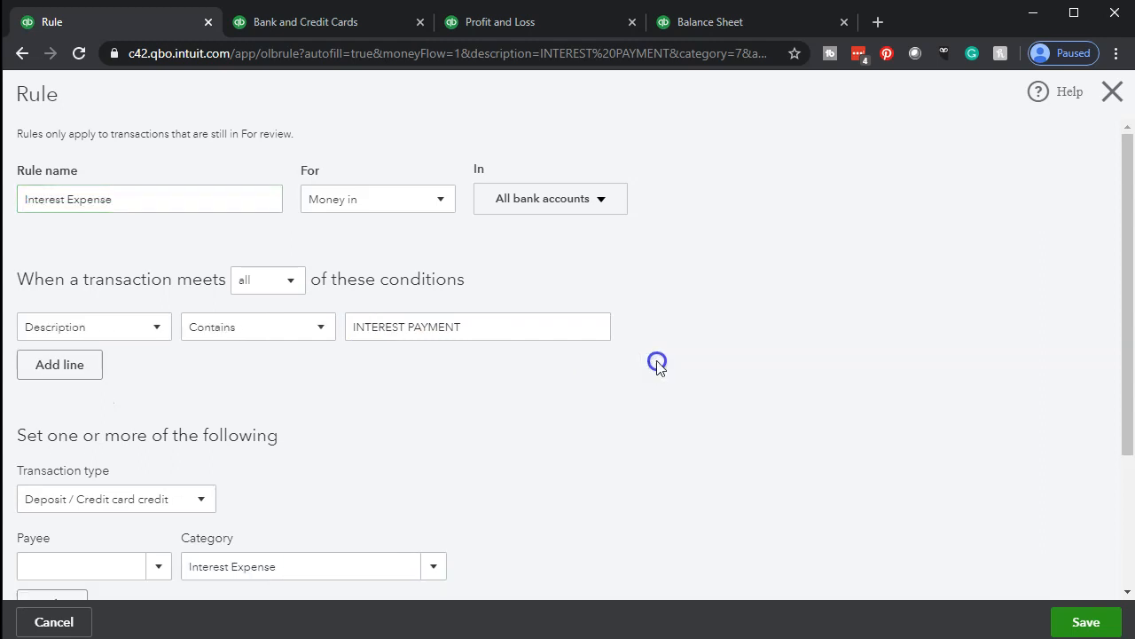
# Add Well Fargo as a new customer and use it as the interest rule's payee.
pyautogui.scroll(-1, 497, 408)
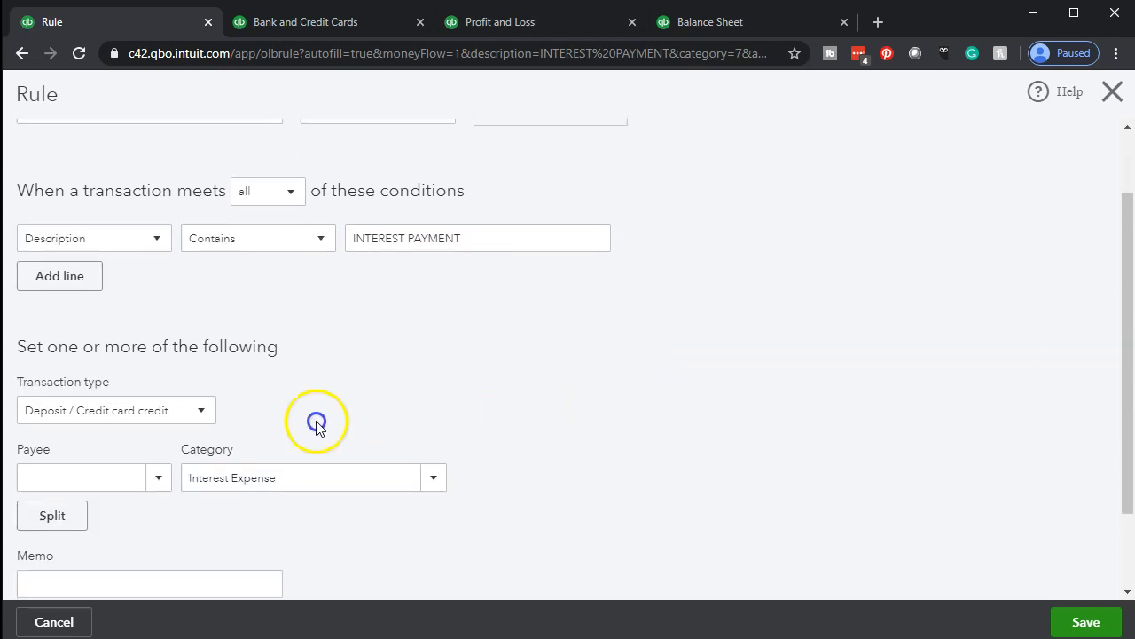
pyautogui.click(122, 477)
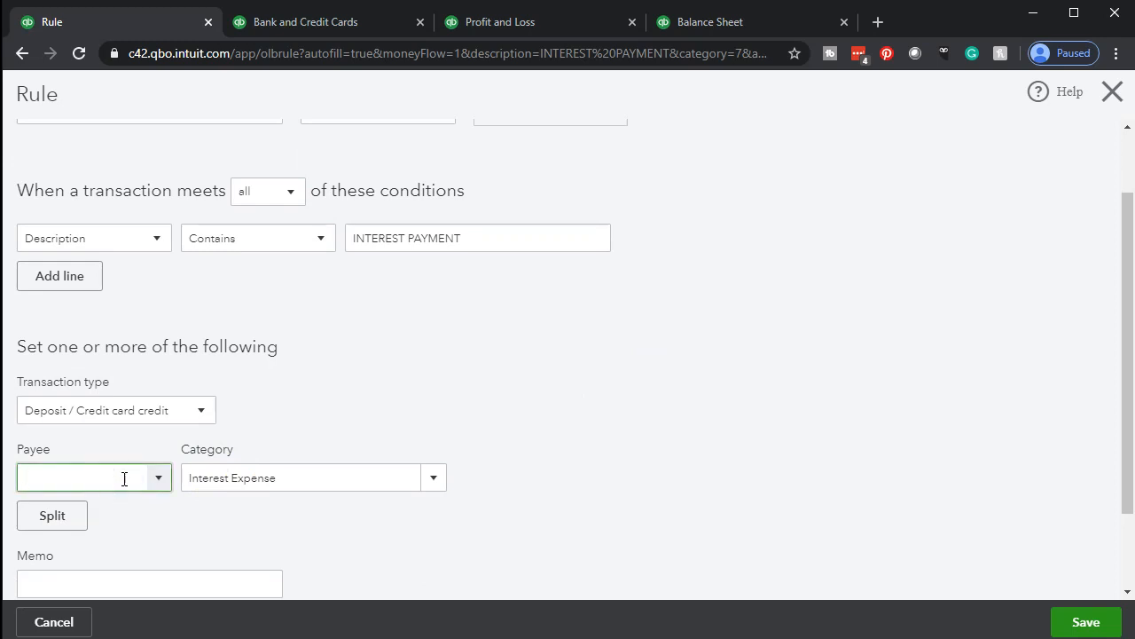
pyautogui.write('Well Fargo')
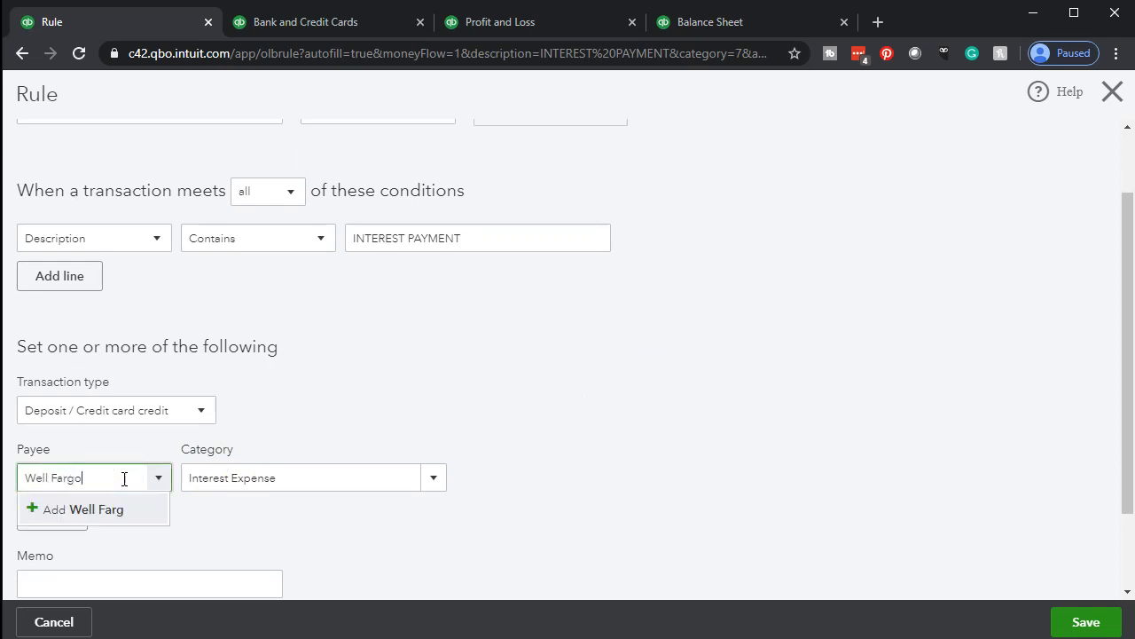
pyautogui.press('Return')
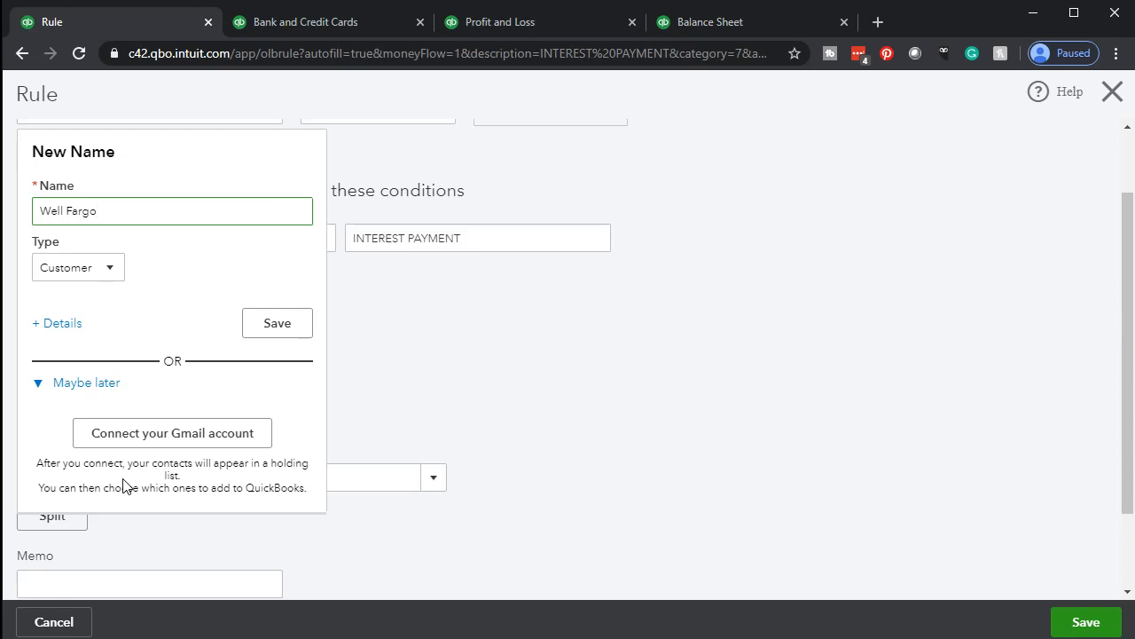
pyautogui.click(255, 324)
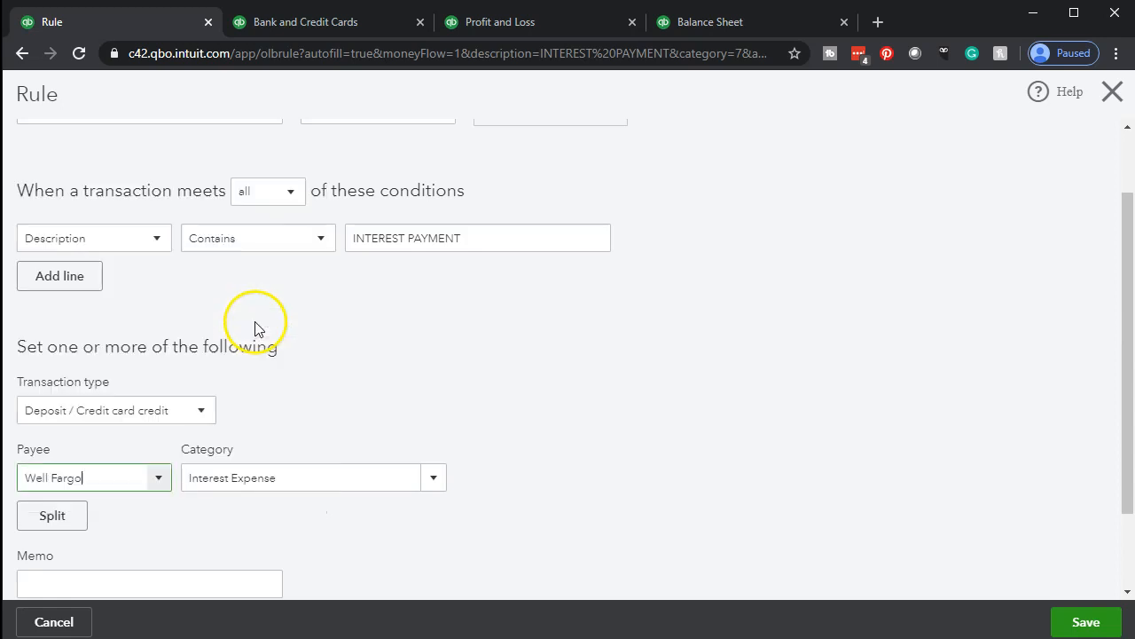
# Replace the interest rule's category with a new account named Interest Income.
pyautogui.scroll(-1, 310, 536)
pyautogui.scroll(2, 310, 537)
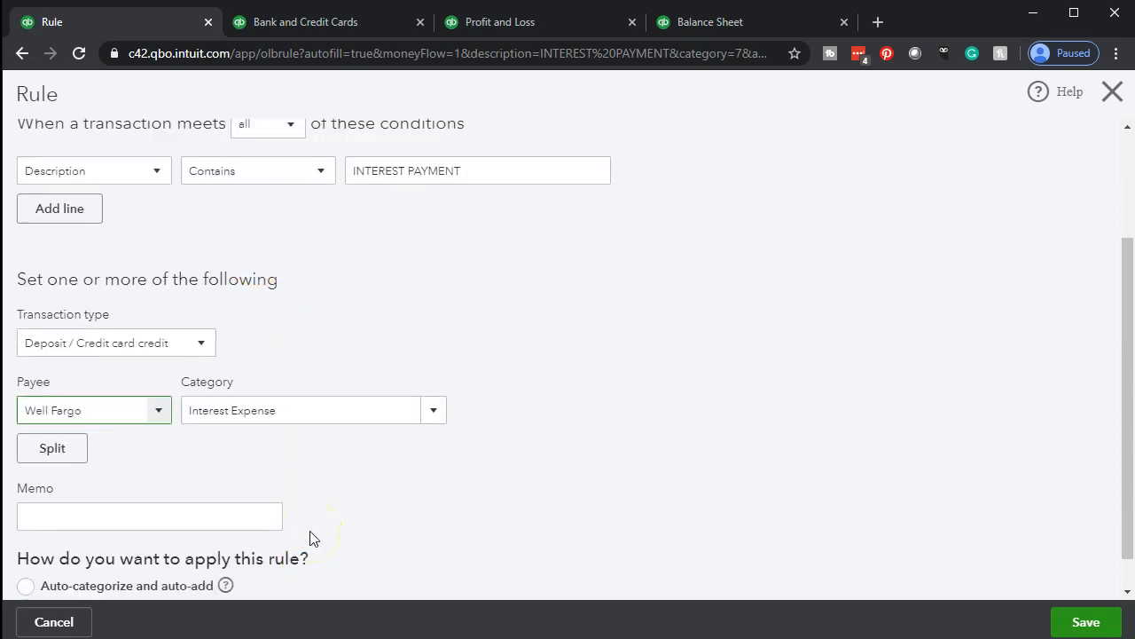
pyautogui.scroll(-2, 310, 536)
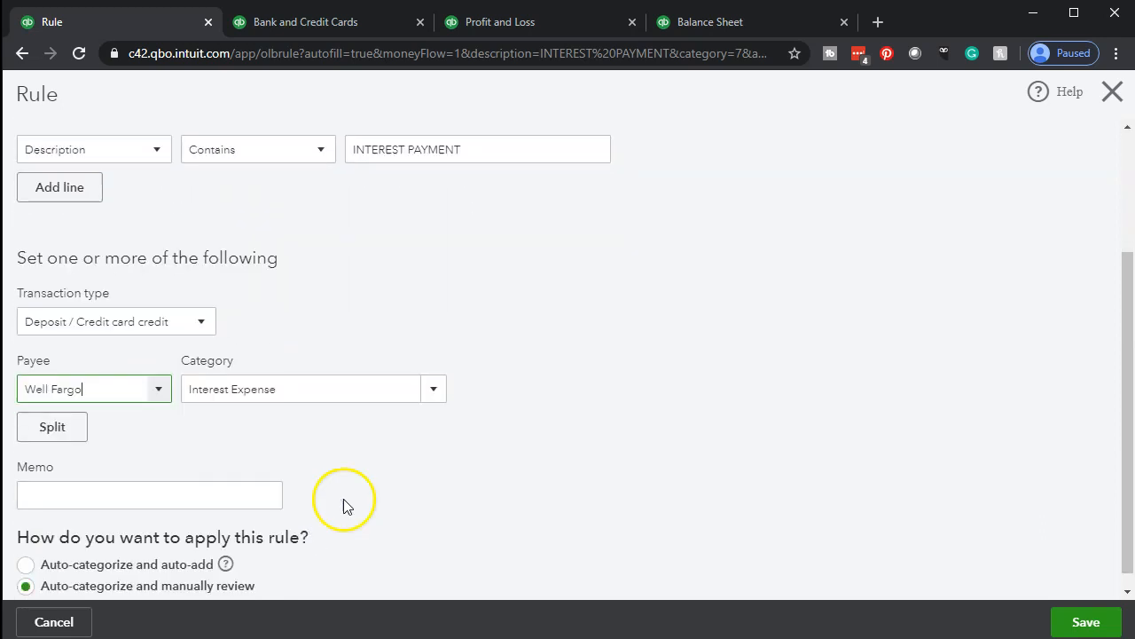
pyautogui.click(388, 390)
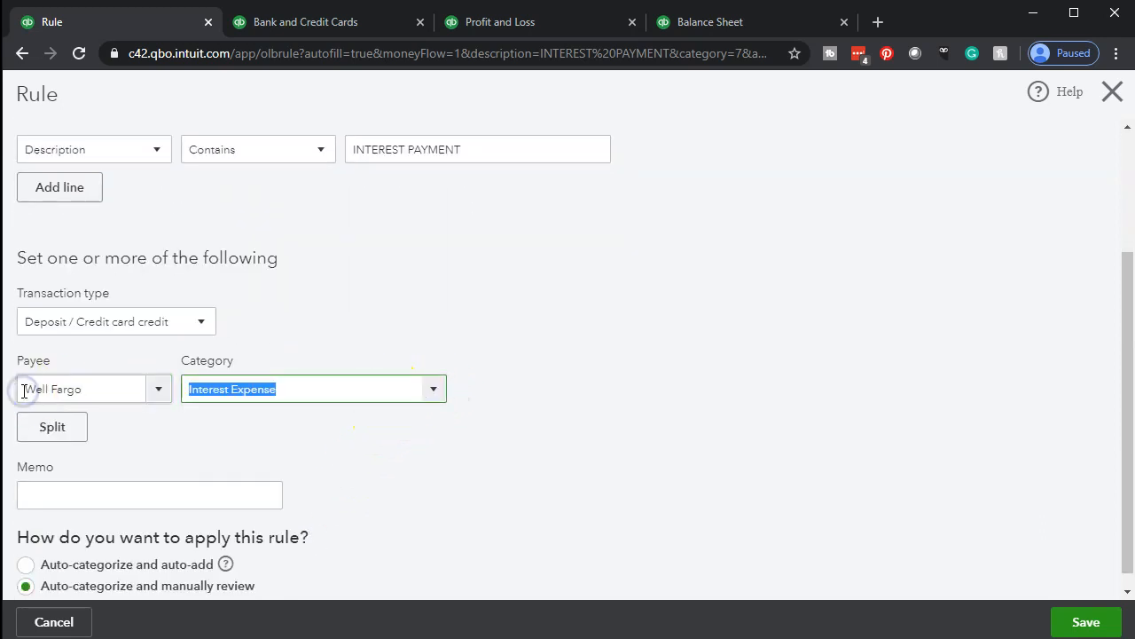
pyautogui.write('Interest Income')
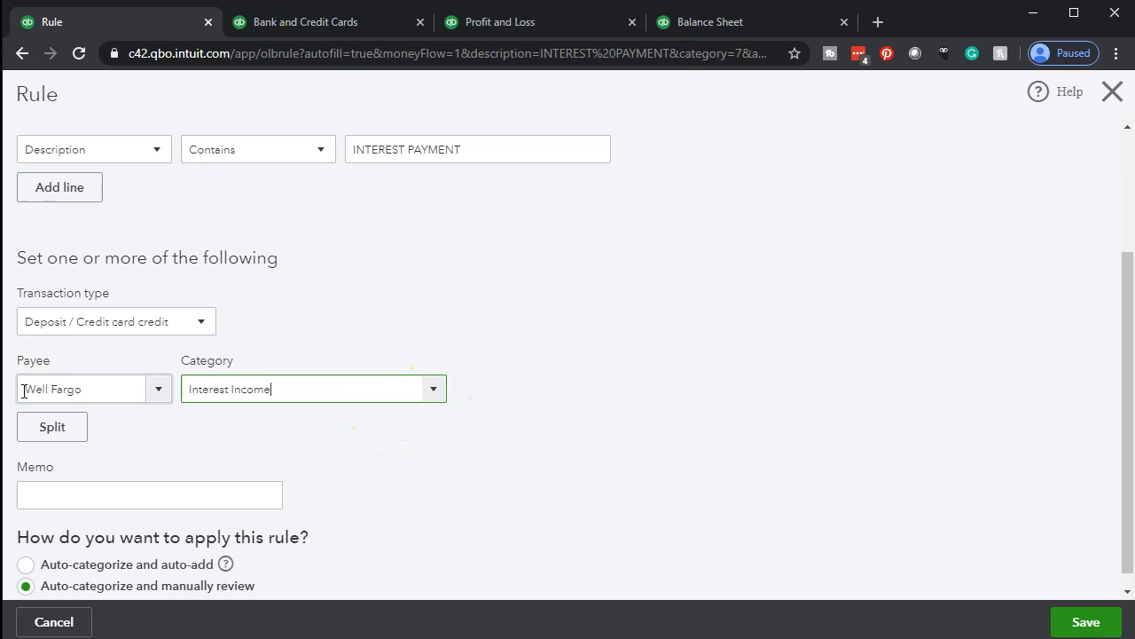
pyautogui.press('Return')
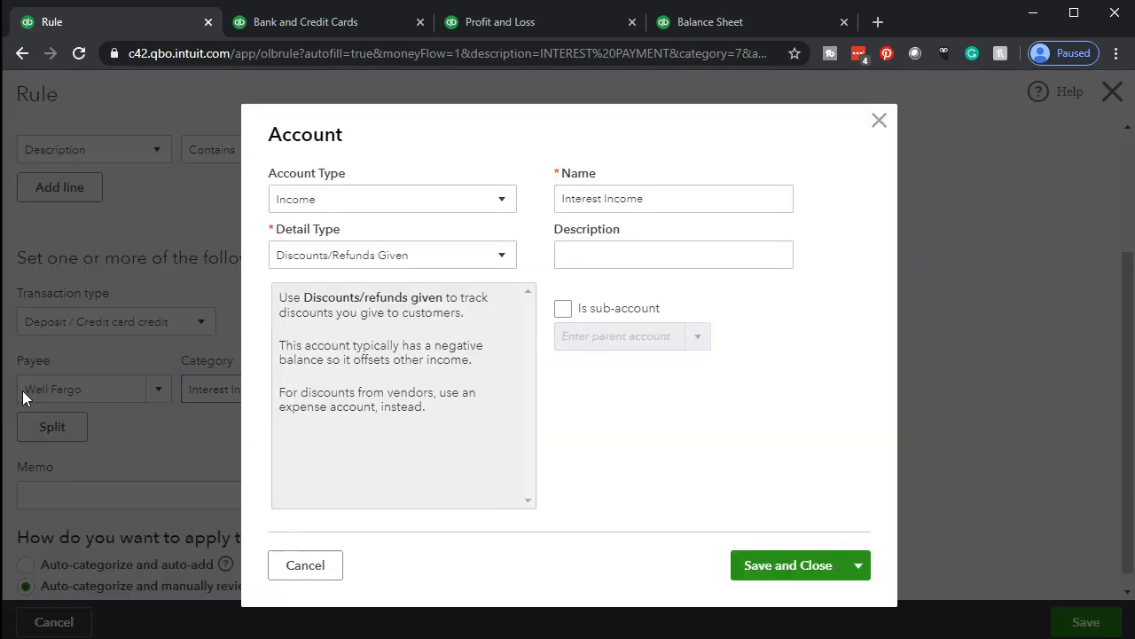
# Give the Interest Income account the type Other Income and detail type Interest Earned, and save both the account and the interest rule.
pyautogui.click(473, 256)
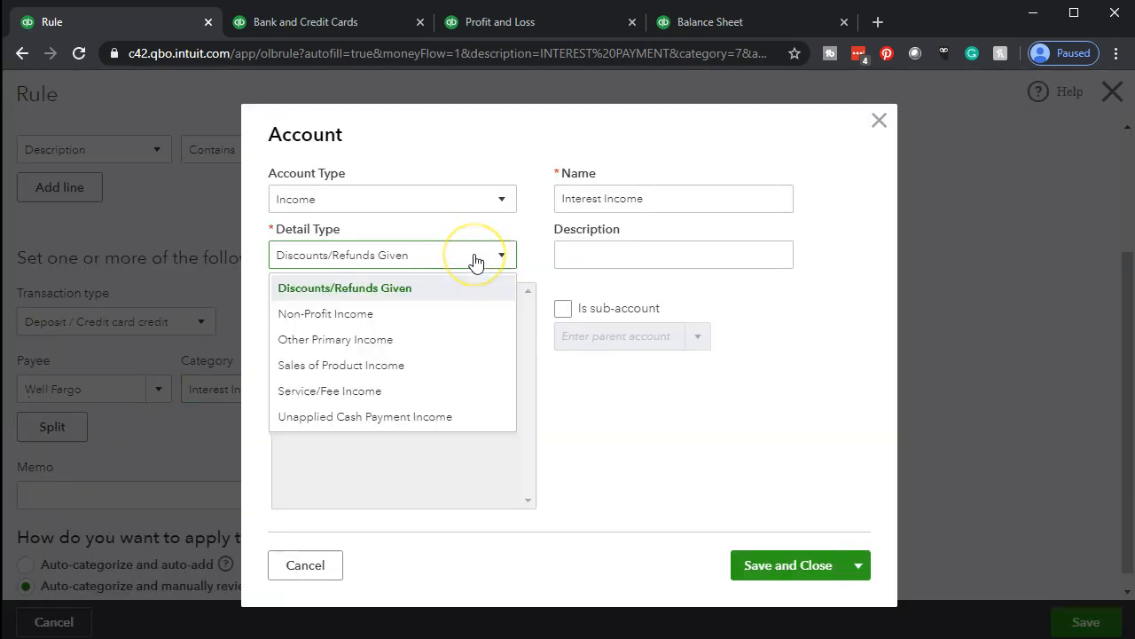
pyautogui.click(389, 341)
pyautogui.click(504, 200)
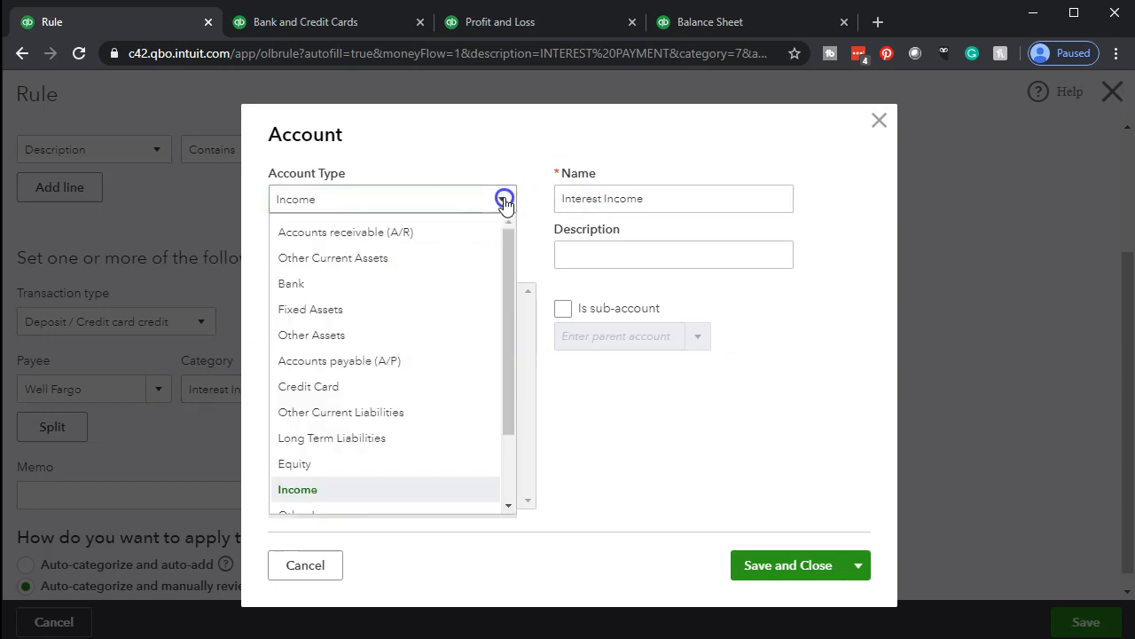
pyautogui.scroll(-2, 461, 322)
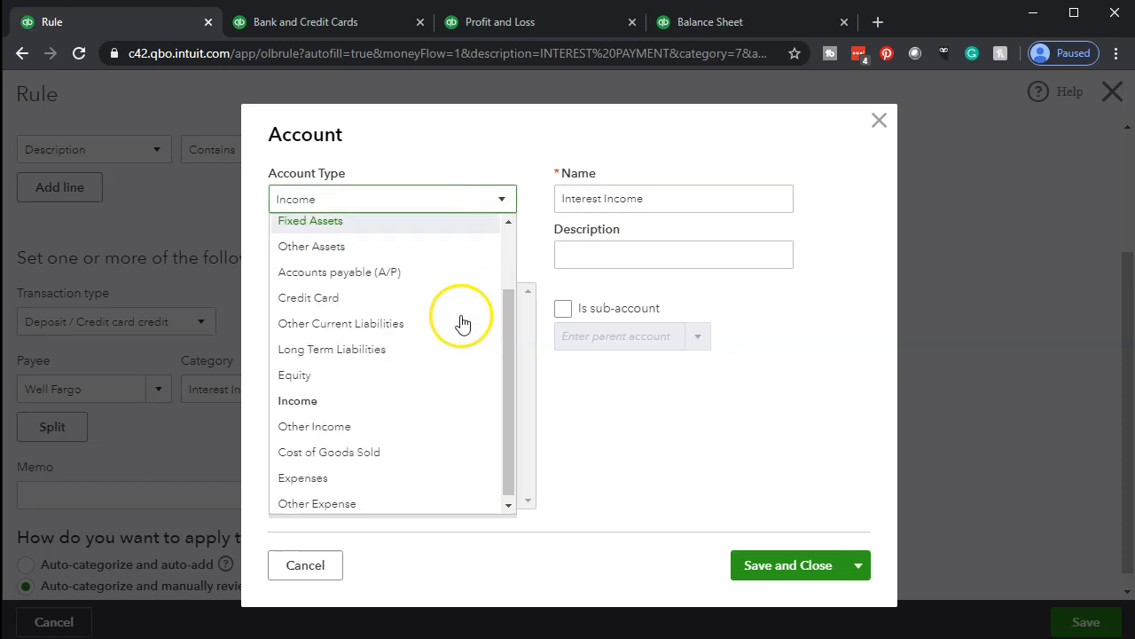
pyautogui.click(371, 427)
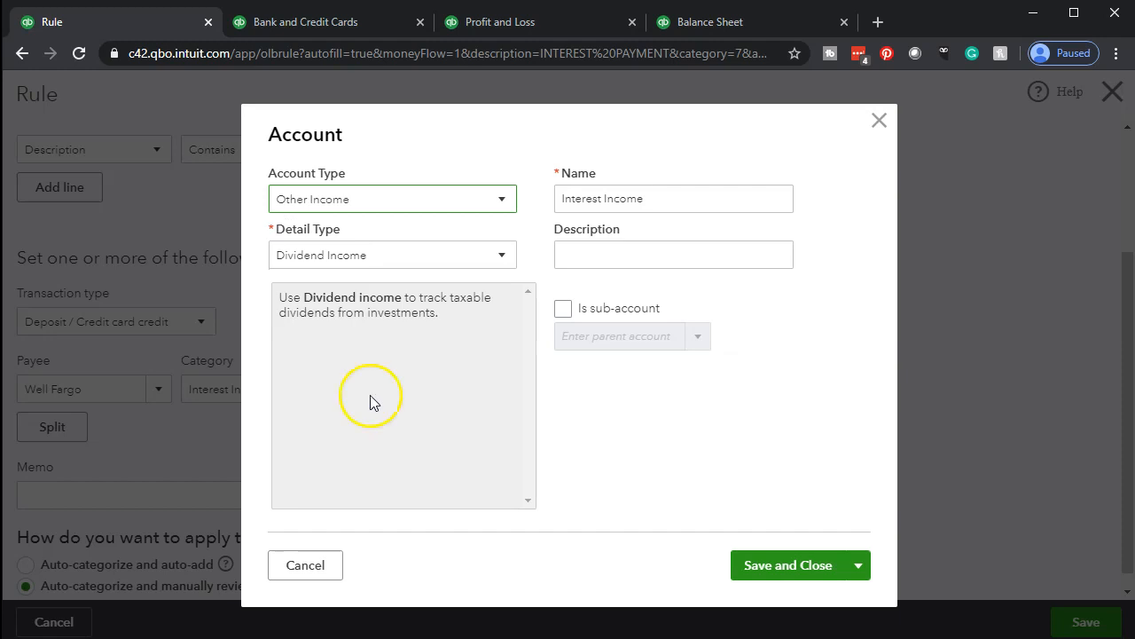
pyautogui.click(441, 259)
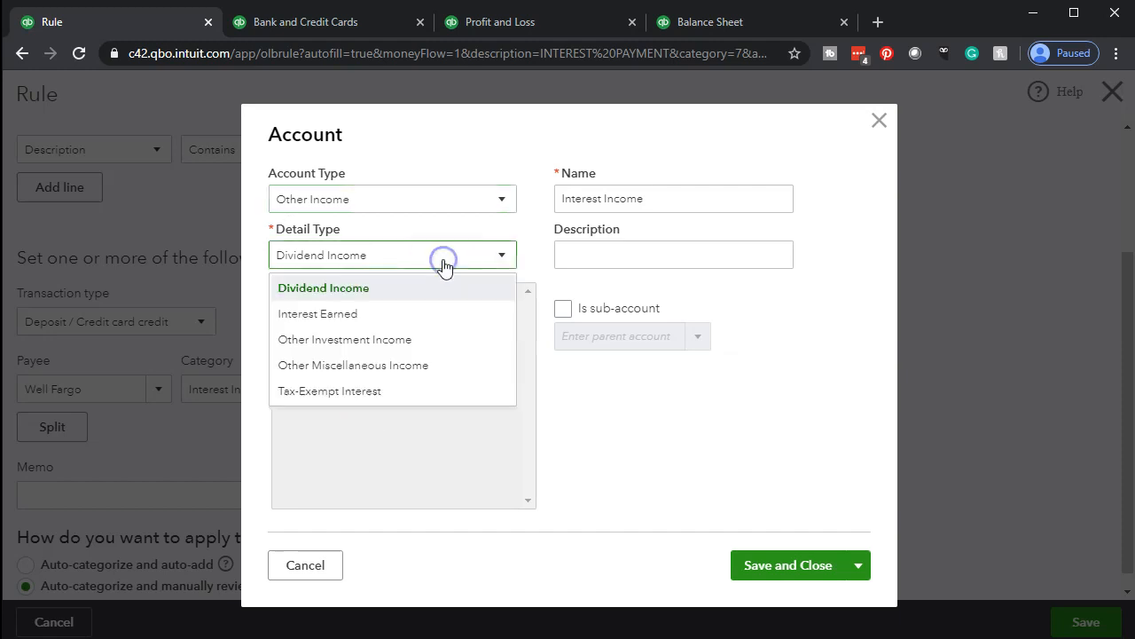
pyautogui.click(418, 324)
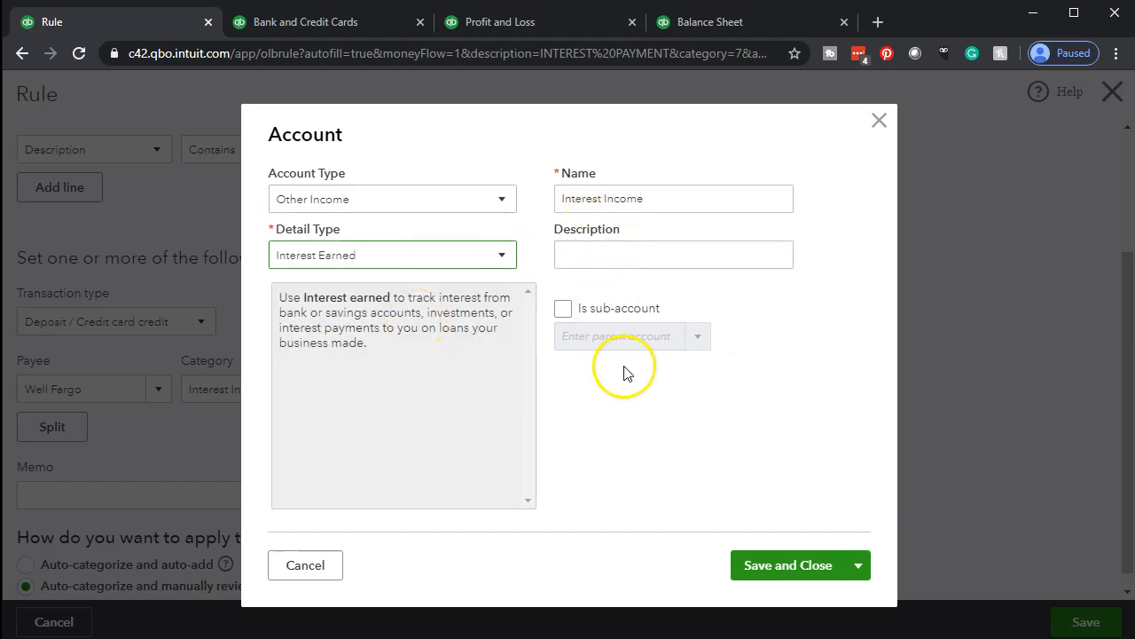
pyautogui.click(754, 575)
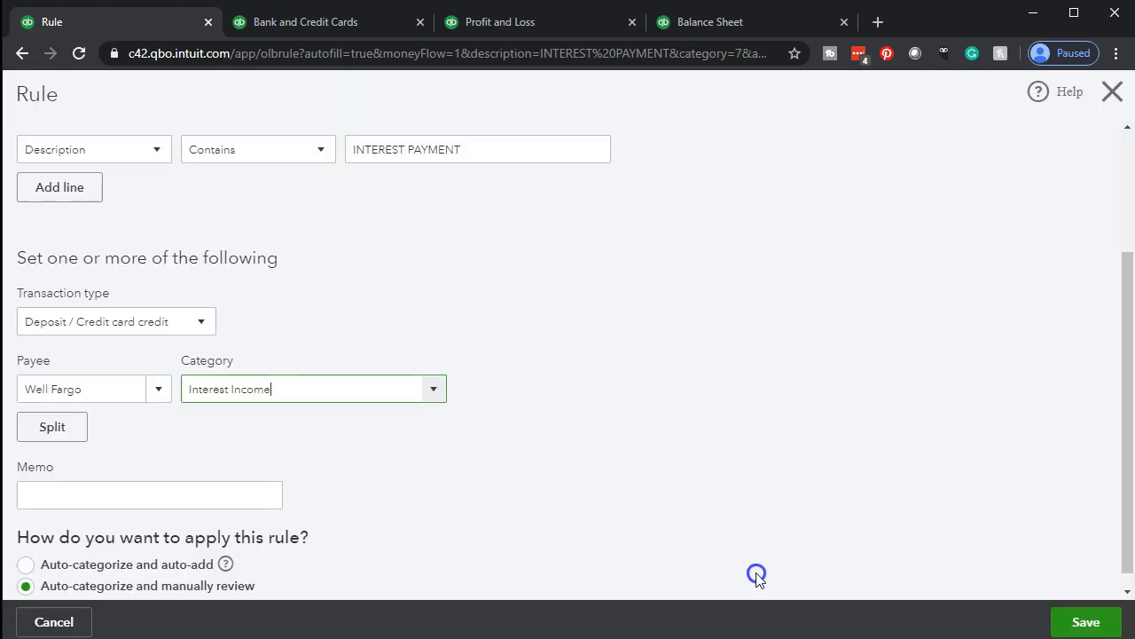
pyautogui.click(1084, 621)
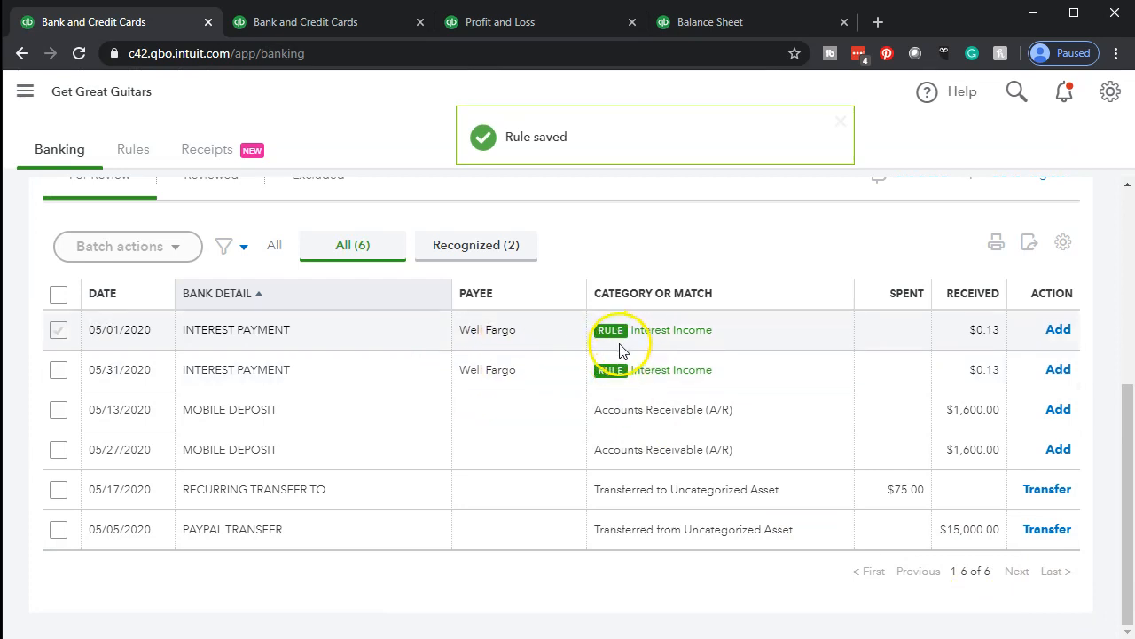
# Accept the 05/01/2020 and 05/31/2020 INTEREST PAYMENT transactions together as a batch.
pyautogui.click(57, 331)
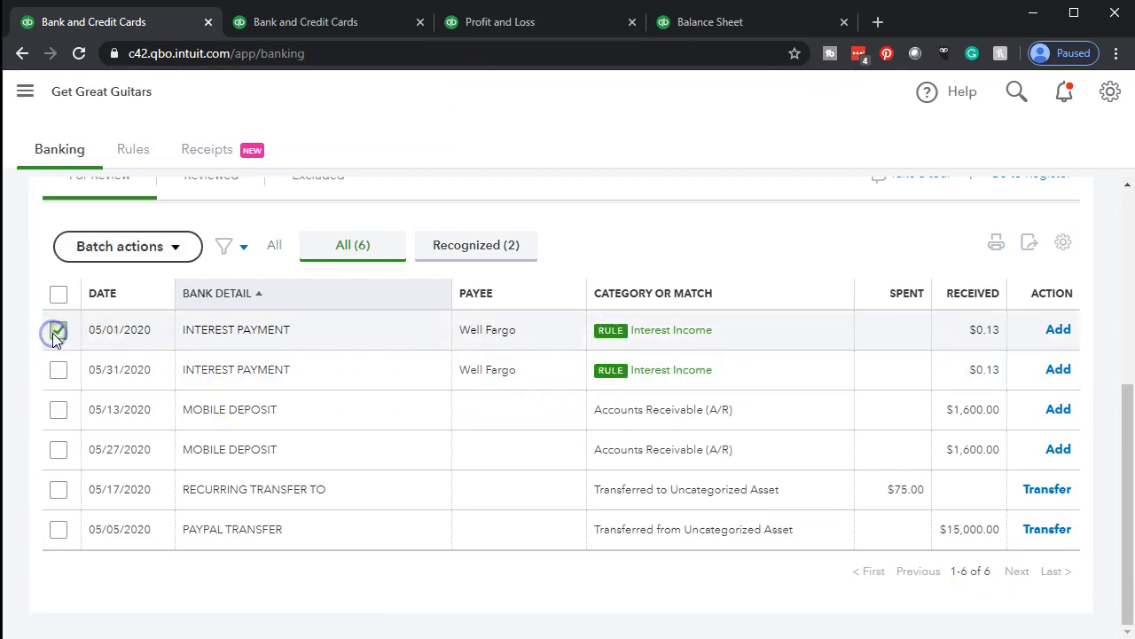
pyautogui.click(58, 370)
pyautogui.click(161, 249)
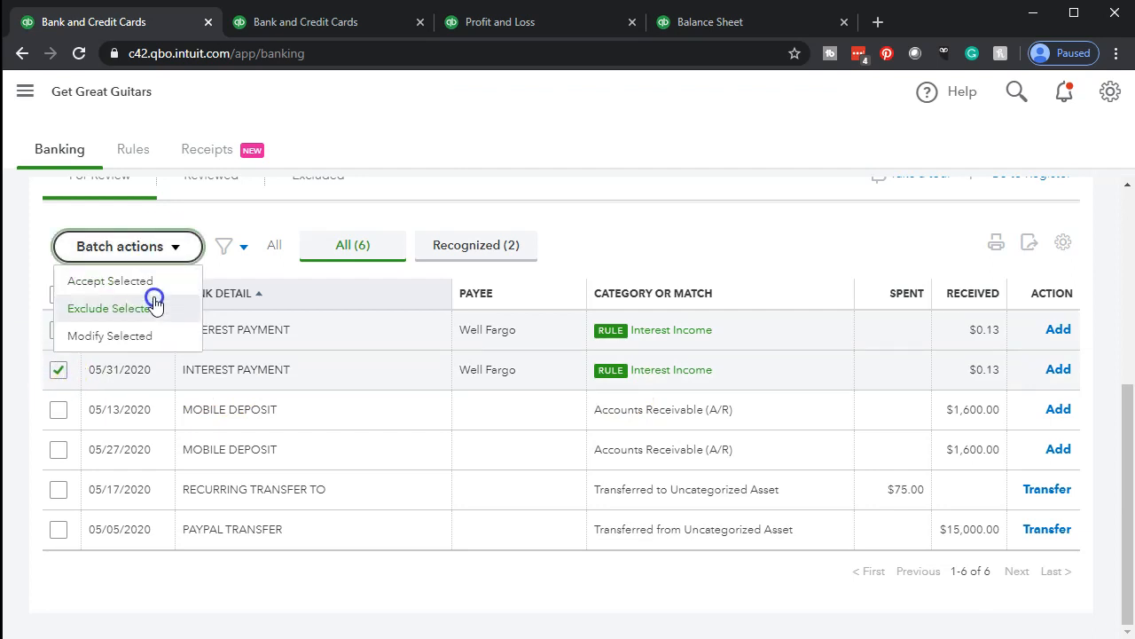
pyautogui.click(151, 283)
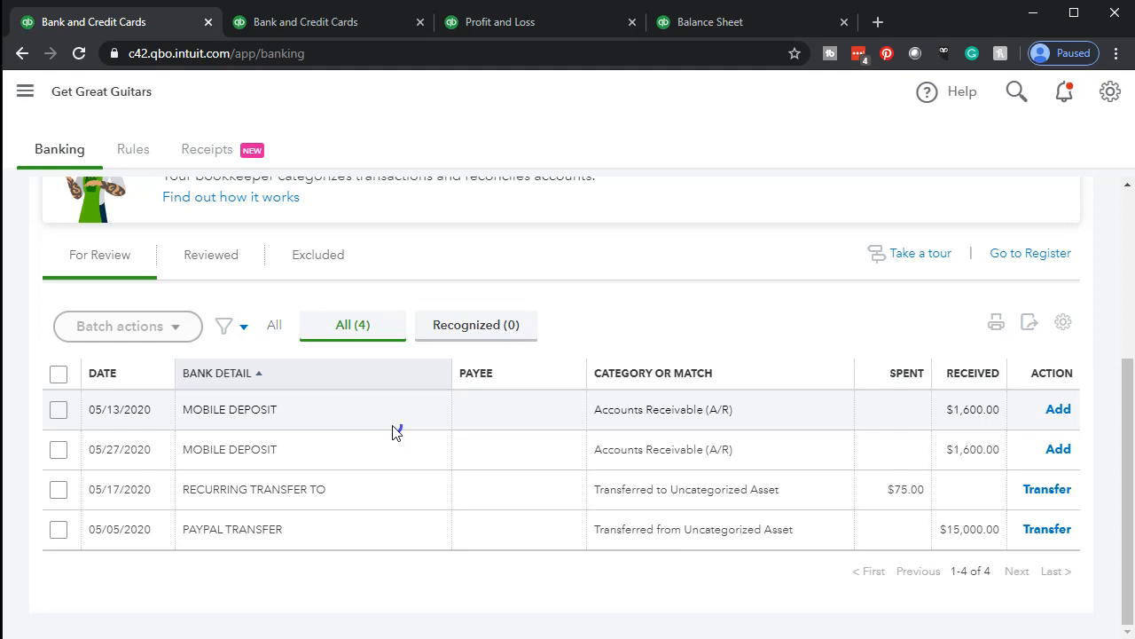
# Open the 05/13/2020 MOBILE DEPOSIT transaction and copy its bank detail text.
pyautogui.click(393, 426)
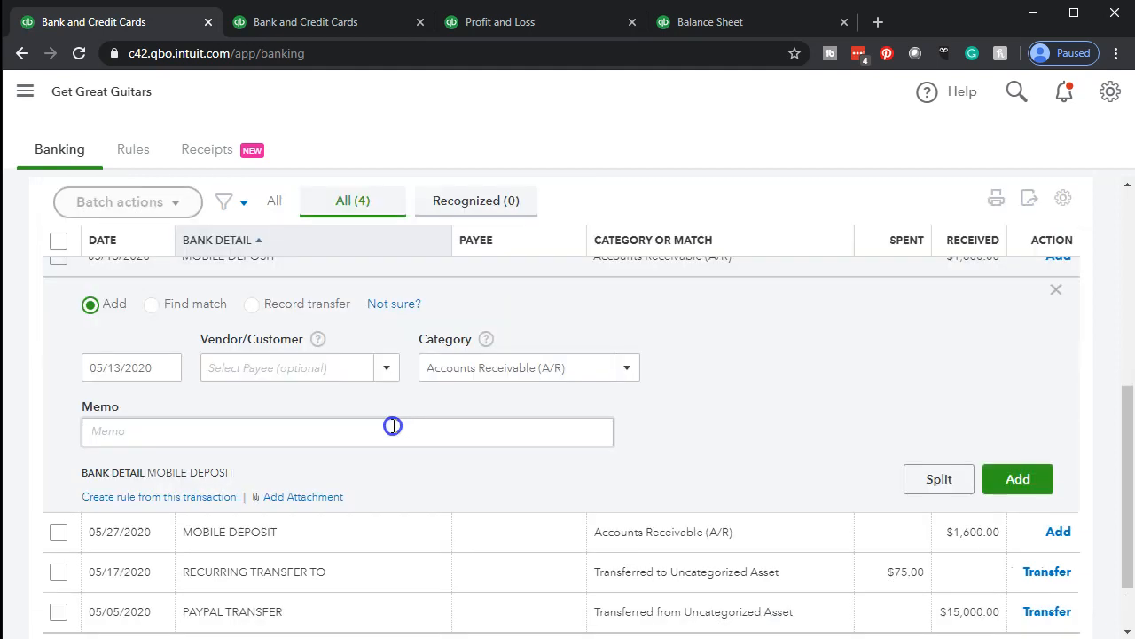
pyautogui.scroll(-2, 393, 426)
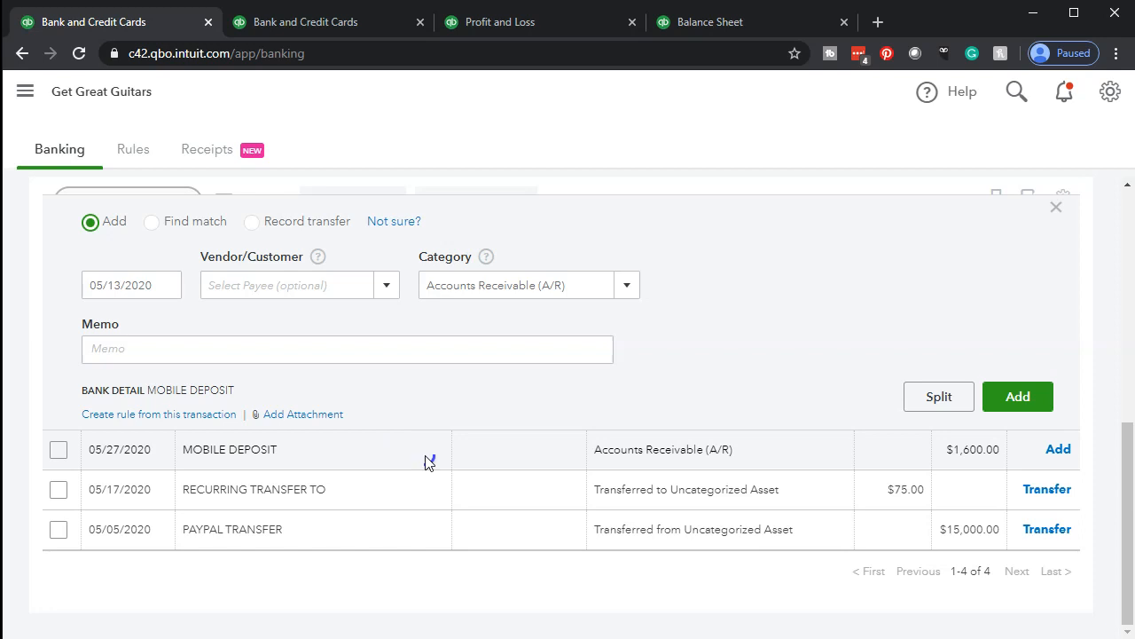
pyautogui.scroll(1, 425, 462)
pyautogui.scroll(-1, 426, 471)
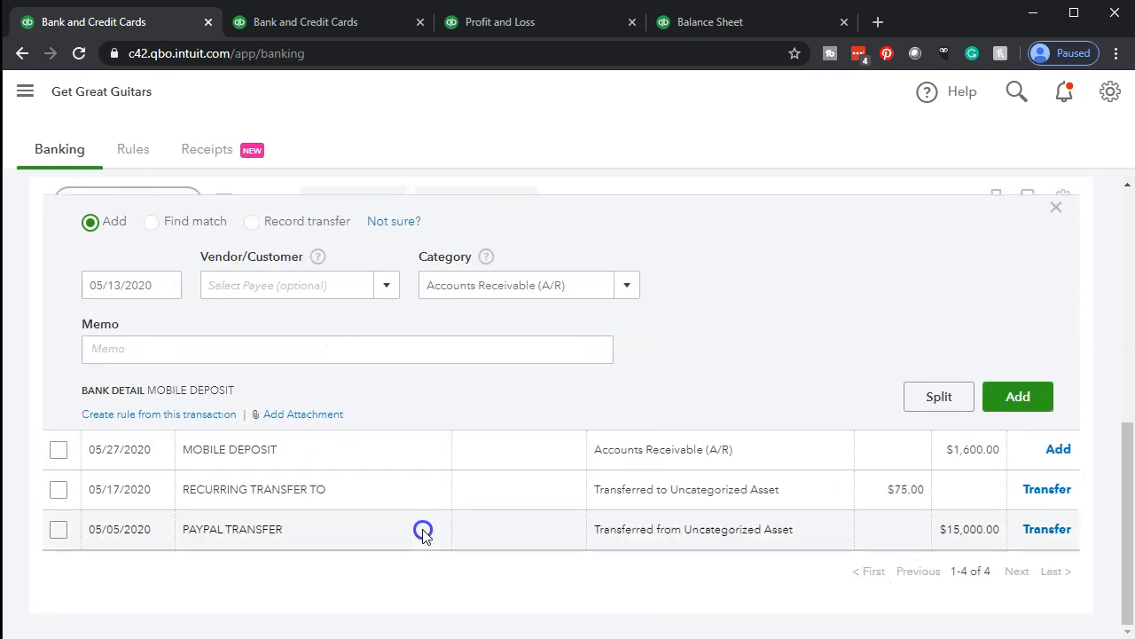
pyautogui.scroll(2, 423, 527)
pyautogui.click(295, 459)
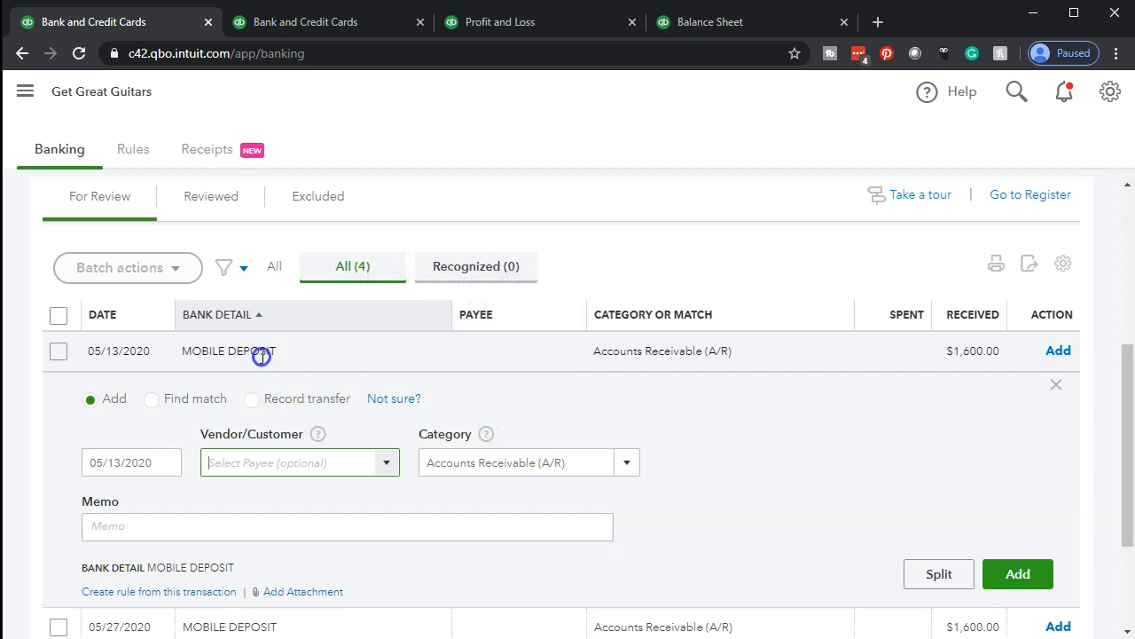
pyautogui.moveTo(281, 351); pyautogui.dragTo(184, 355)
pyautogui.hotkey('ctrl', 'c')
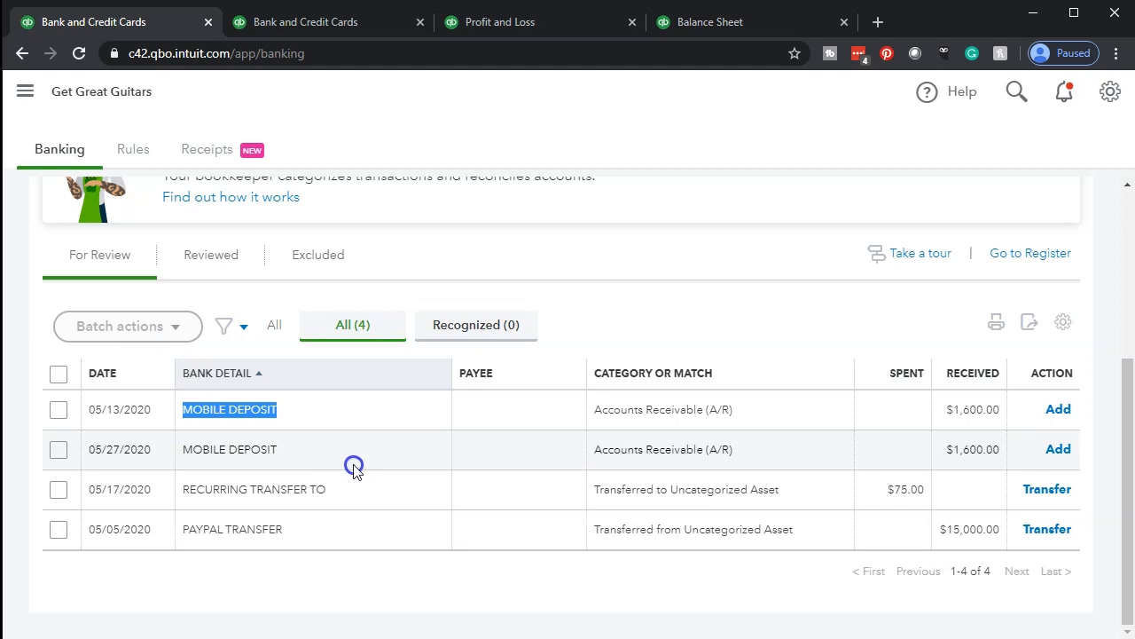
# Start a rule from the 05/13/2020 deposit, name it MOBILE DEPOSIT and remove its amount condition.
pyautogui.click(325, 411)
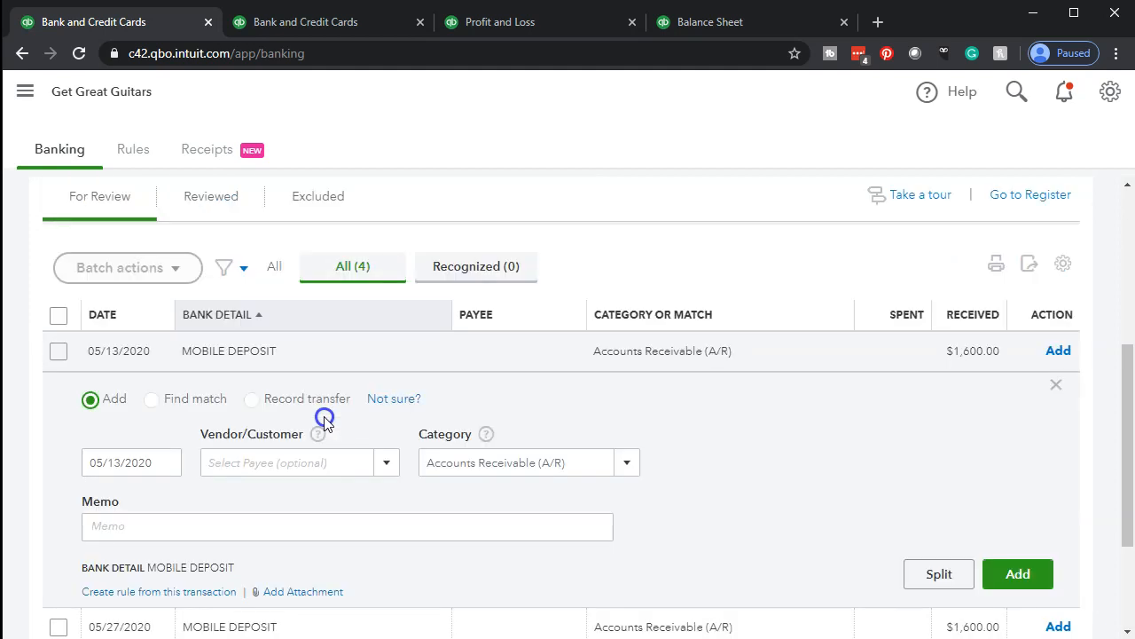
pyautogui.click(190, 593)
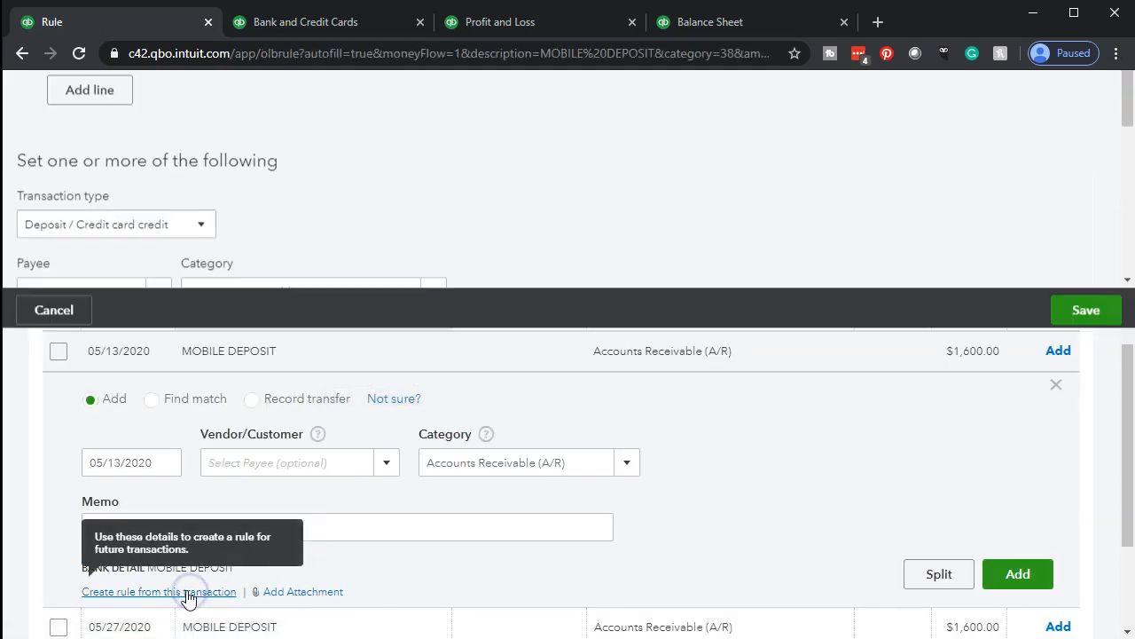
pyautogui.hotkey('ctrl', 'v')
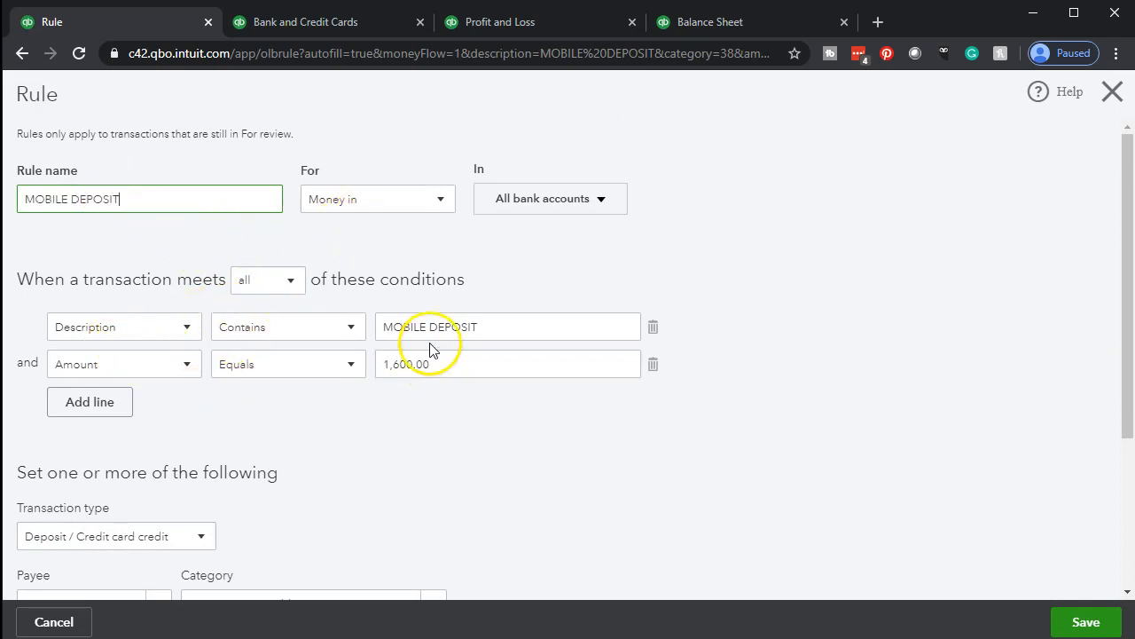
pyautogui.click(653, 366)
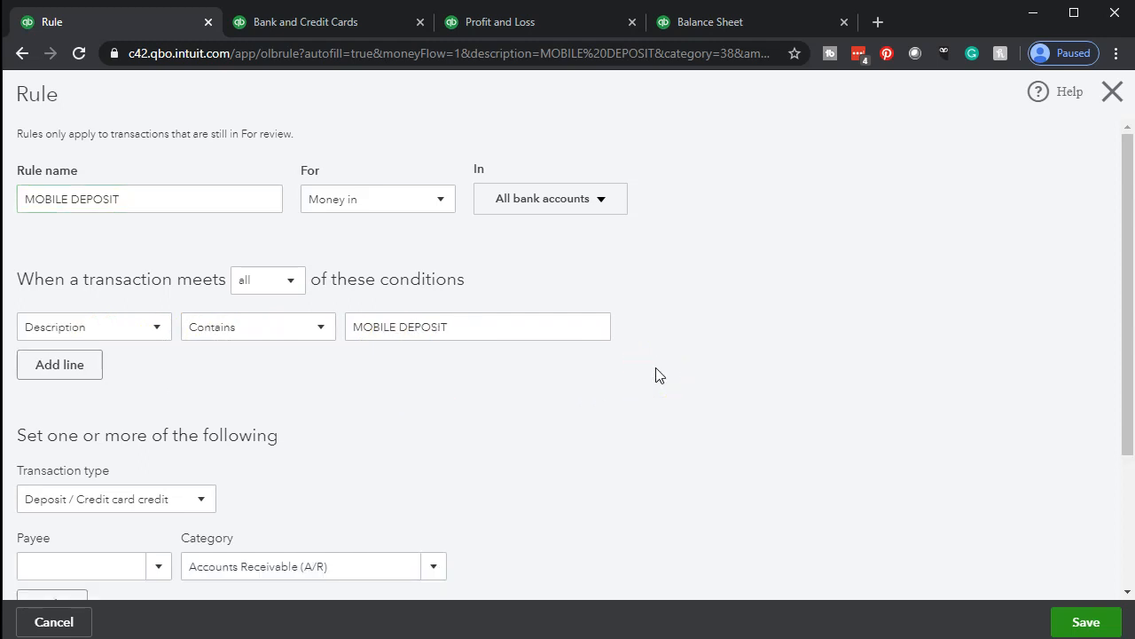
# Add a new customer named Customer and use it as the mobile deposit rule's payee.
pyautogui.scroll(-1, 659, 374)
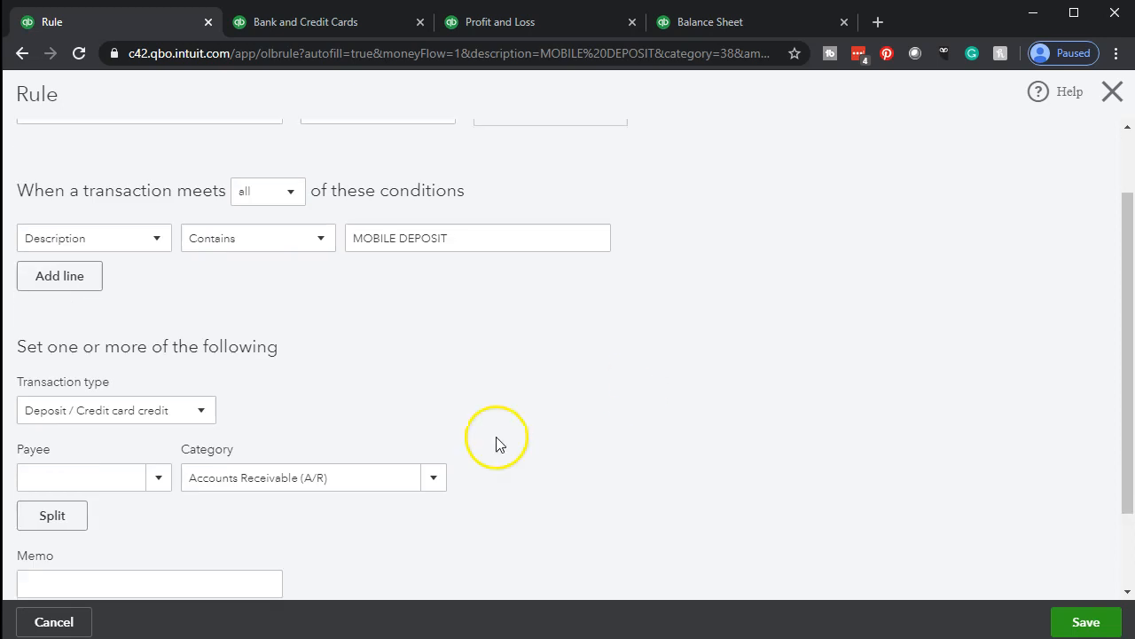
pyautogui.click(53, 478)
pyautogui.write('Cother')
pyautogui.press('BackSpace')
pyautogui.press('BackSpace')
pyautogui.press('BackSpace')
pyautogui.press('BackSpace')
pyautogui.write('stomer')
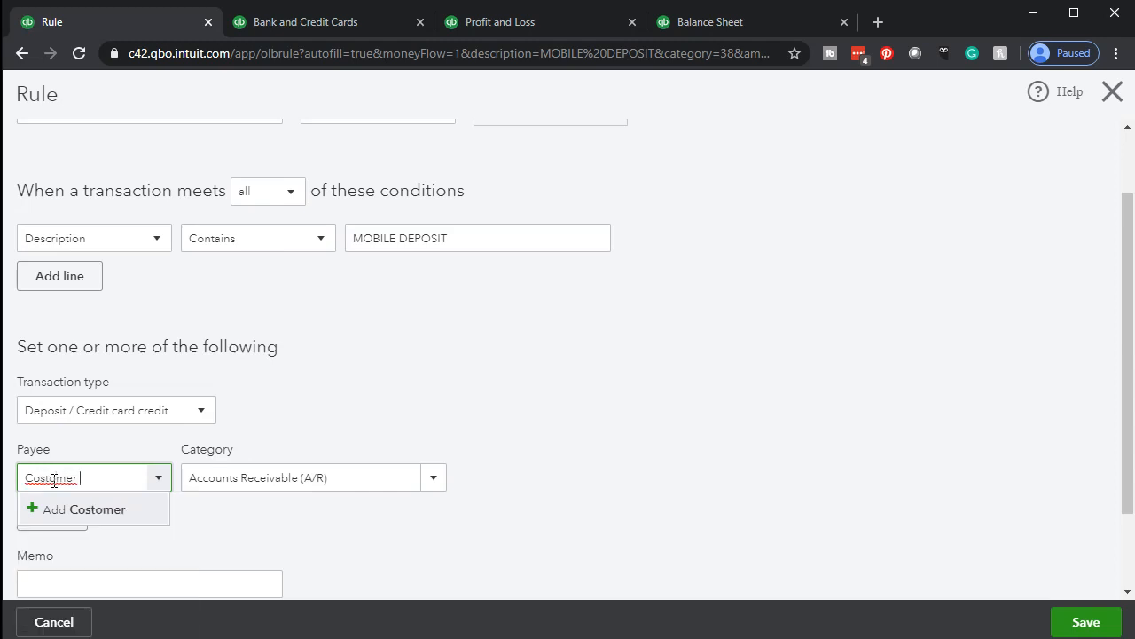
pyautogui.press('BackSpace')
pyautogui.press('BackSpace')
pyautogui.press('BackSpace')
pyautogui.press('BackSpace')
pyautogui.press('BackSpace')
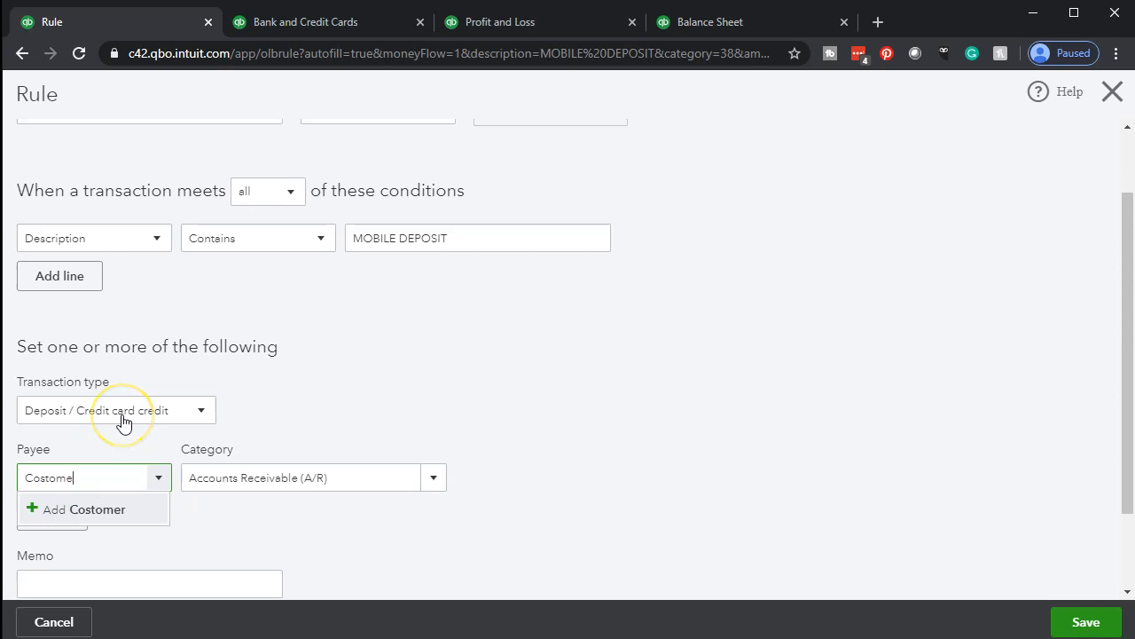
pyautogui.press('BackSpace')
pyautogui.press('BackSpace')
pyautogui.press('BackSpace')
pyautogui.write('ustomer')
pyautogui.press('Return')
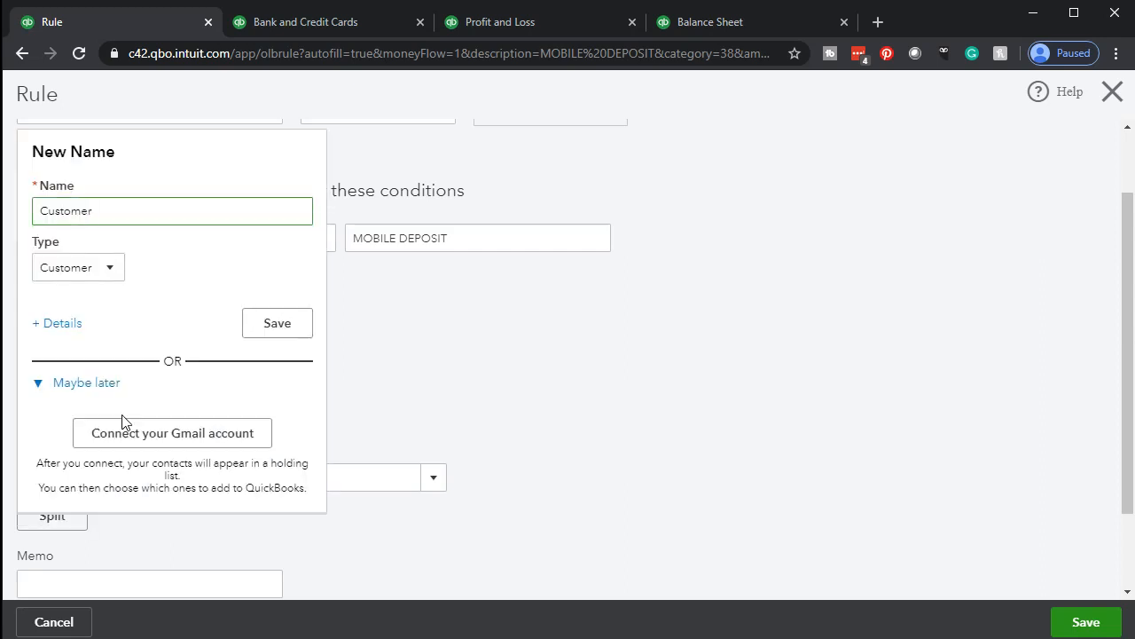
pyautogui.click(268, 324)
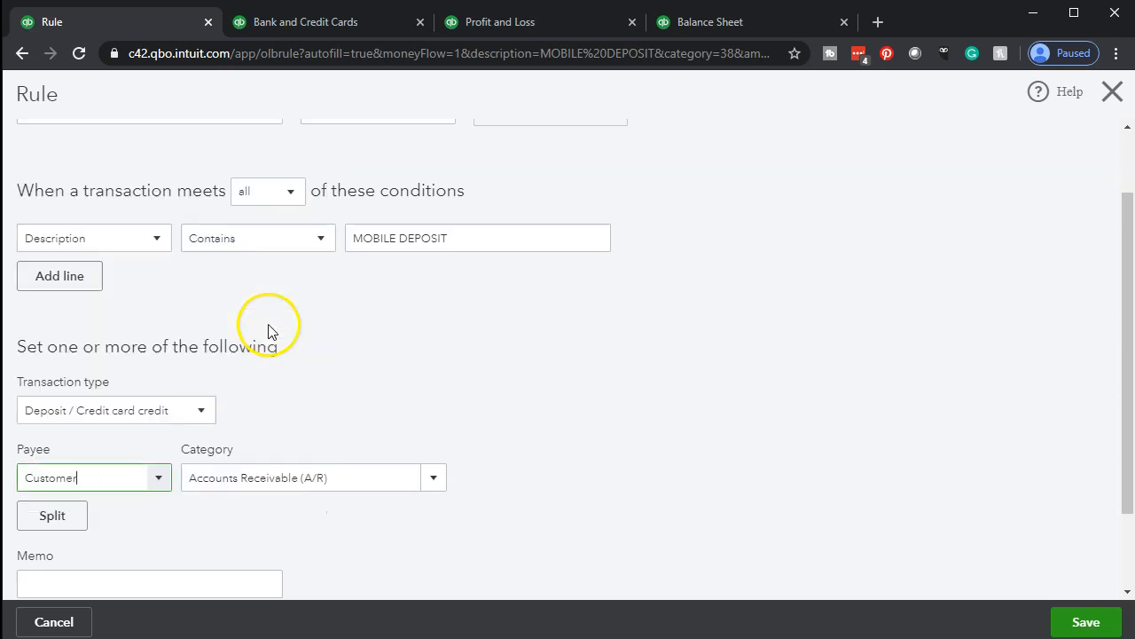
# Set the rule's category to a new Income account with detail type Service/Fee Income, and save the mobile deposit rule.
pyautogui.click(434, 479)
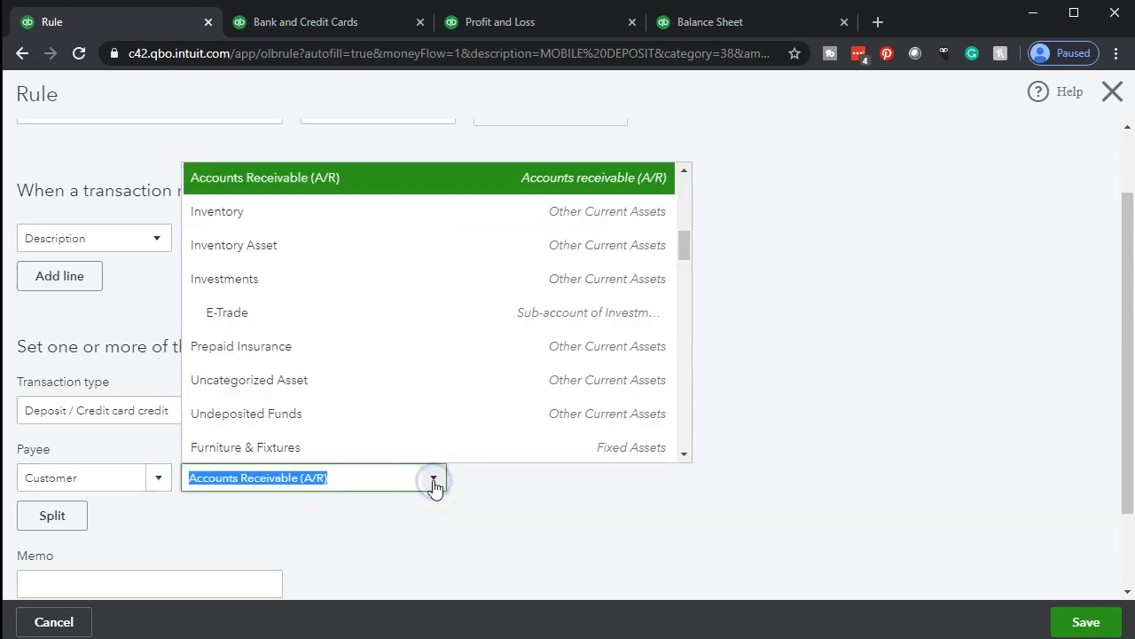
pyautogui.write('Inc')
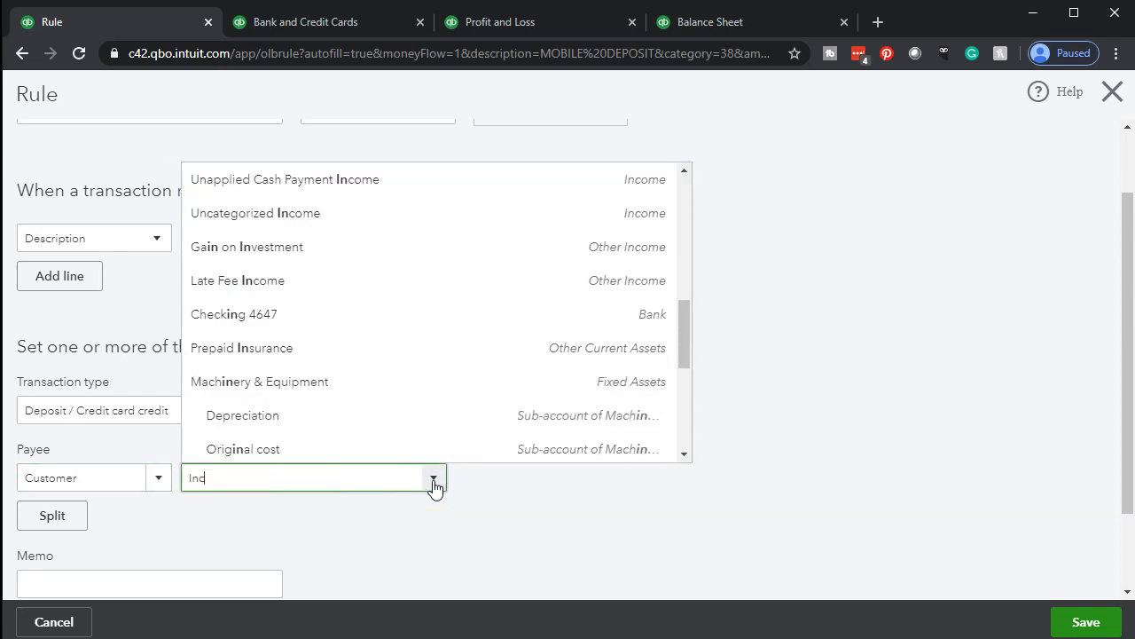
pyautogui.write('ome')
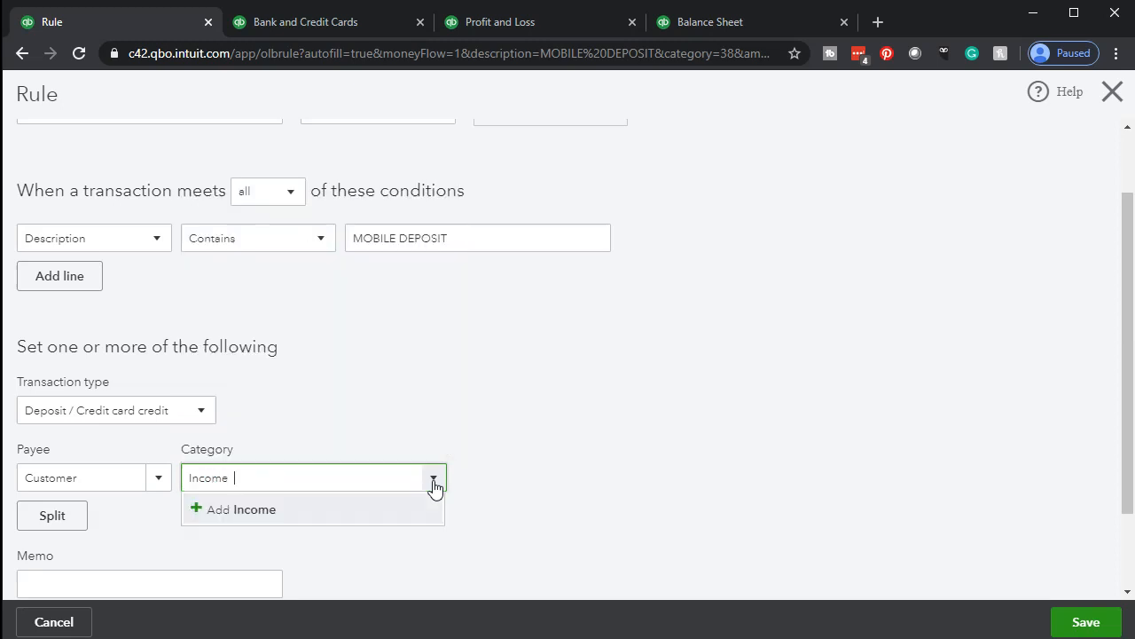
pyautogui.press('Return')
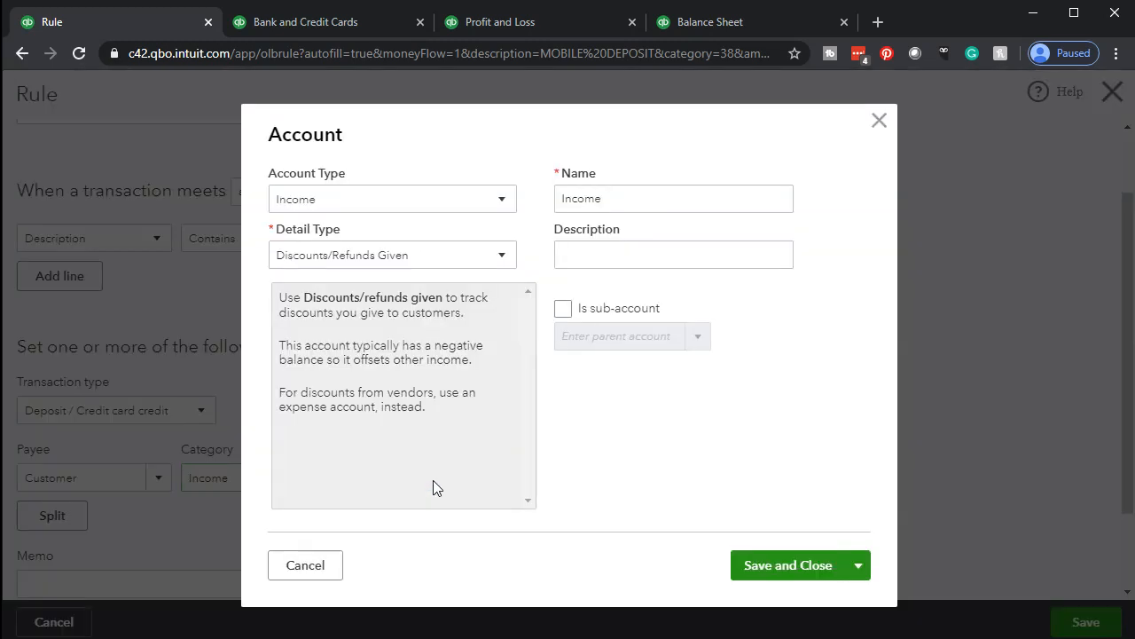
pyautogui.click(442, 257)
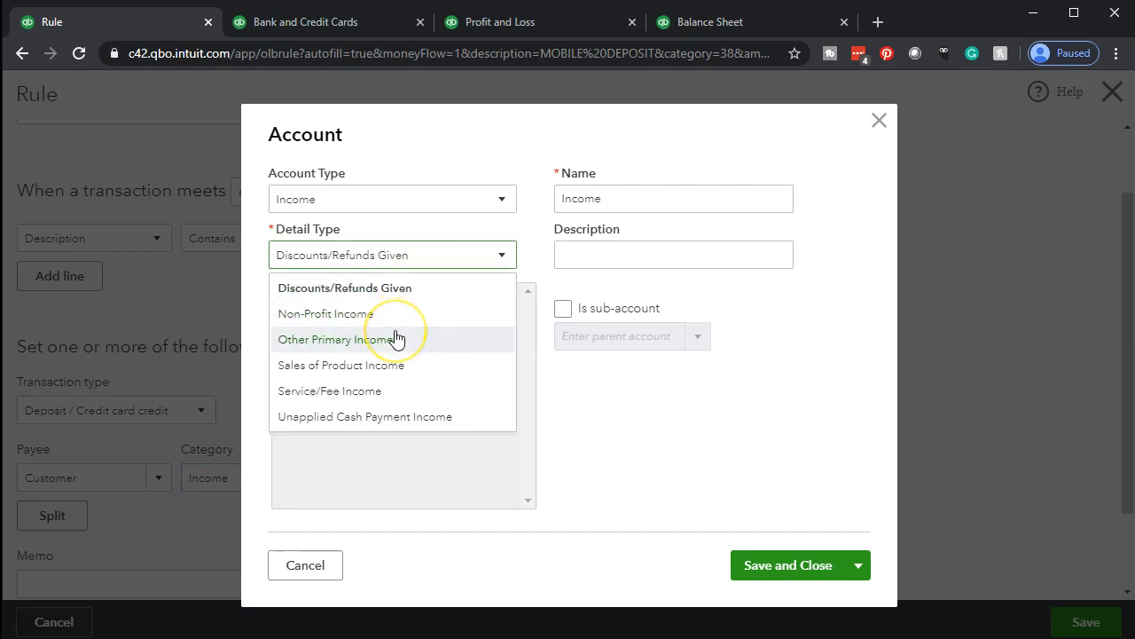
pyautogui.click(411, 390)
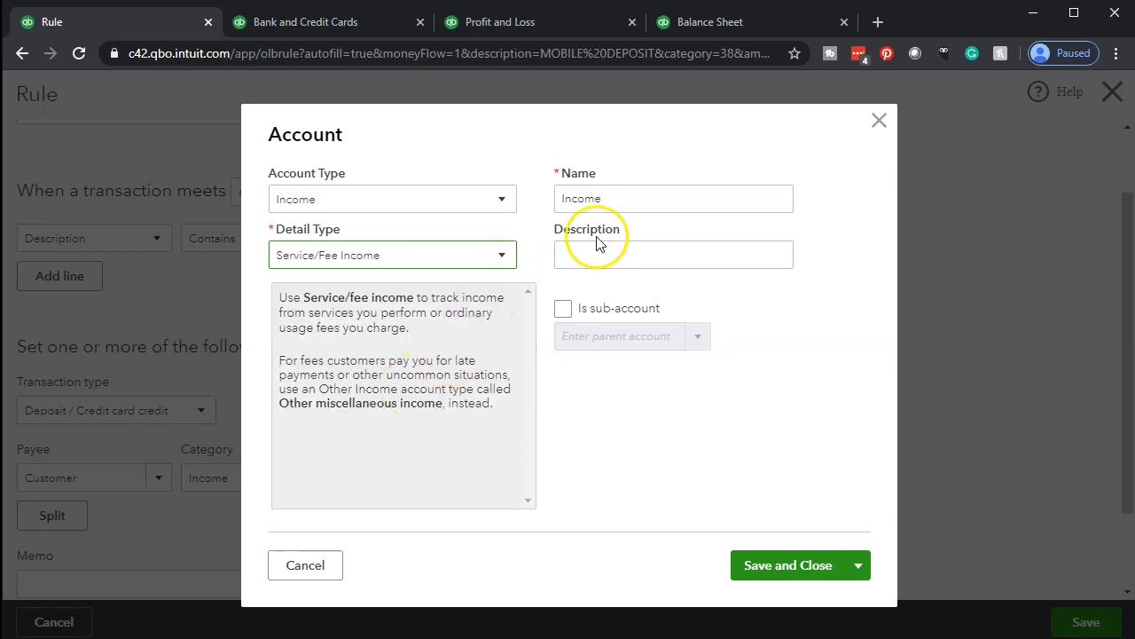
pyautogui.click(777, 559)
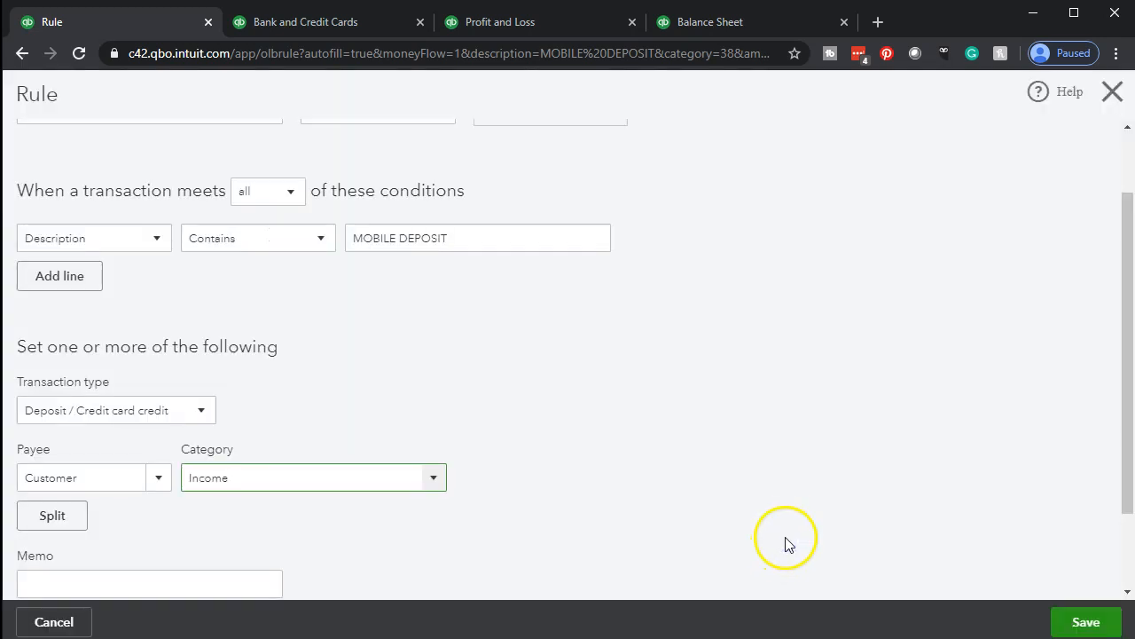
pyautogui.scroll(-1, 783, 537)
pyautogui.click(1081, 621)
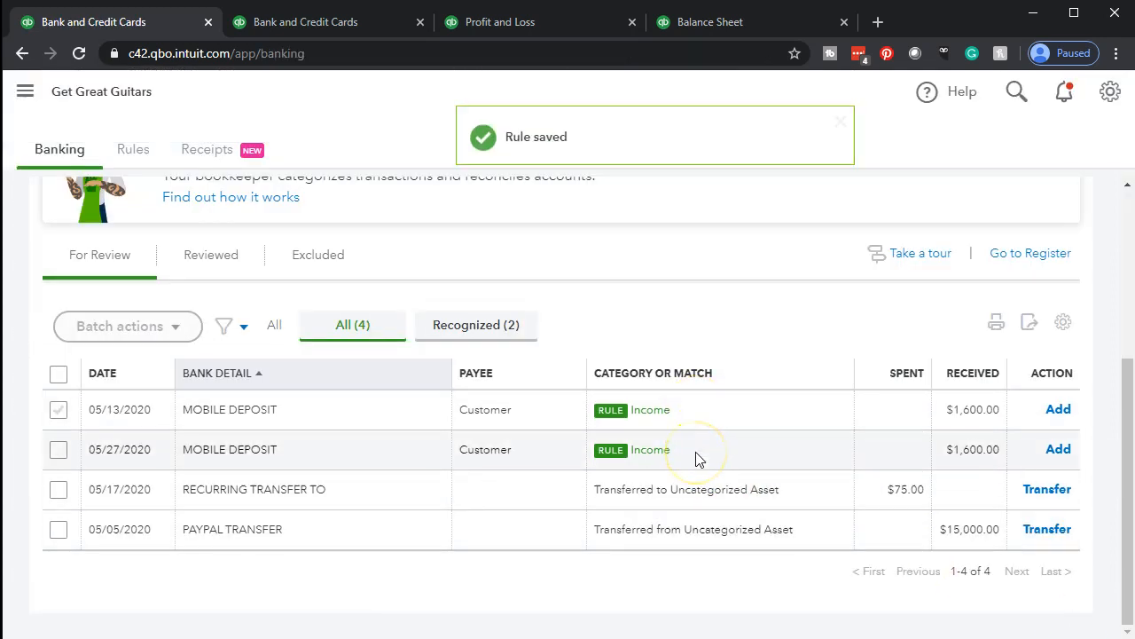
# Select the 05/13/2020 and 05/27/2020 MOBILE DEPOSIT transactions and add them together as a batch.
pyautogui.click(57, 410)
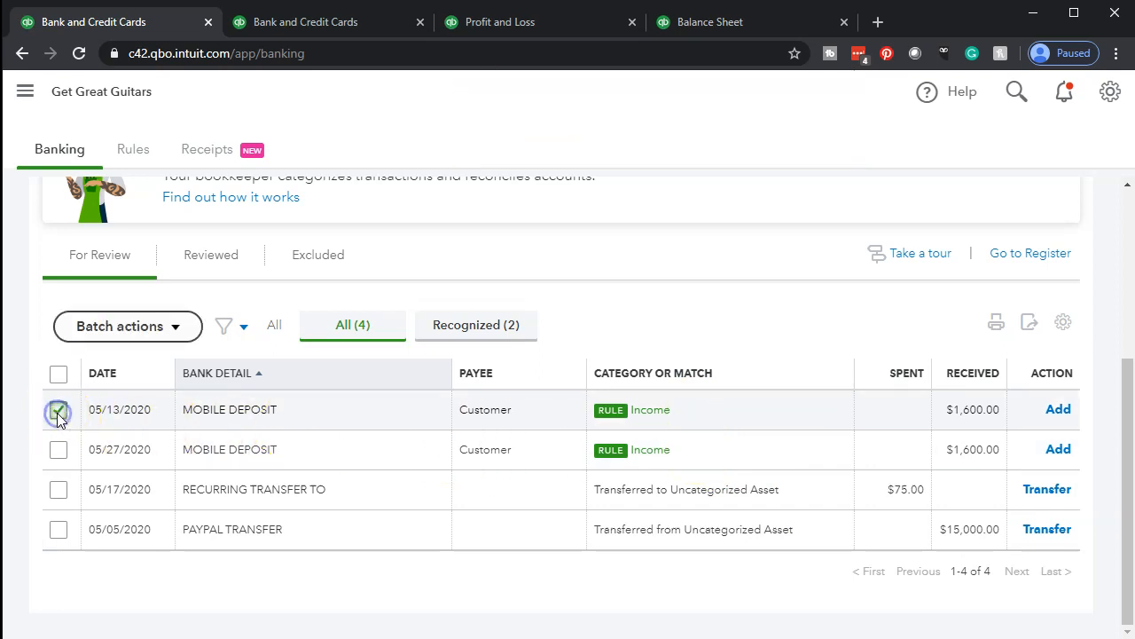
pyautogui.click(58, 449)
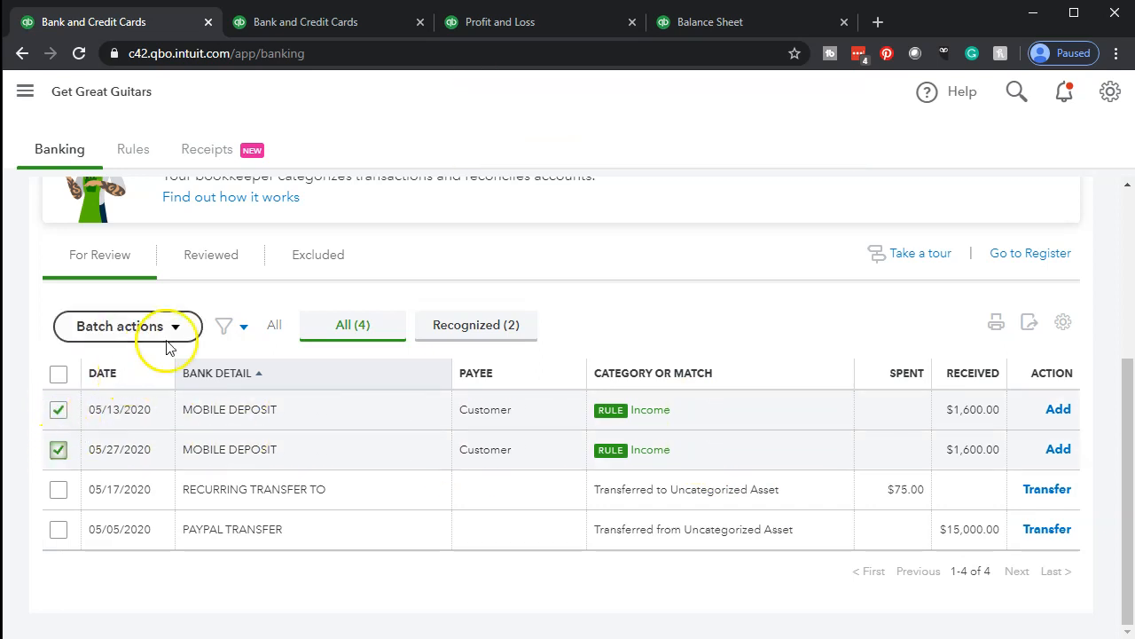
pyautogui.click(174, 328)
pyautogui.click(156, 360)
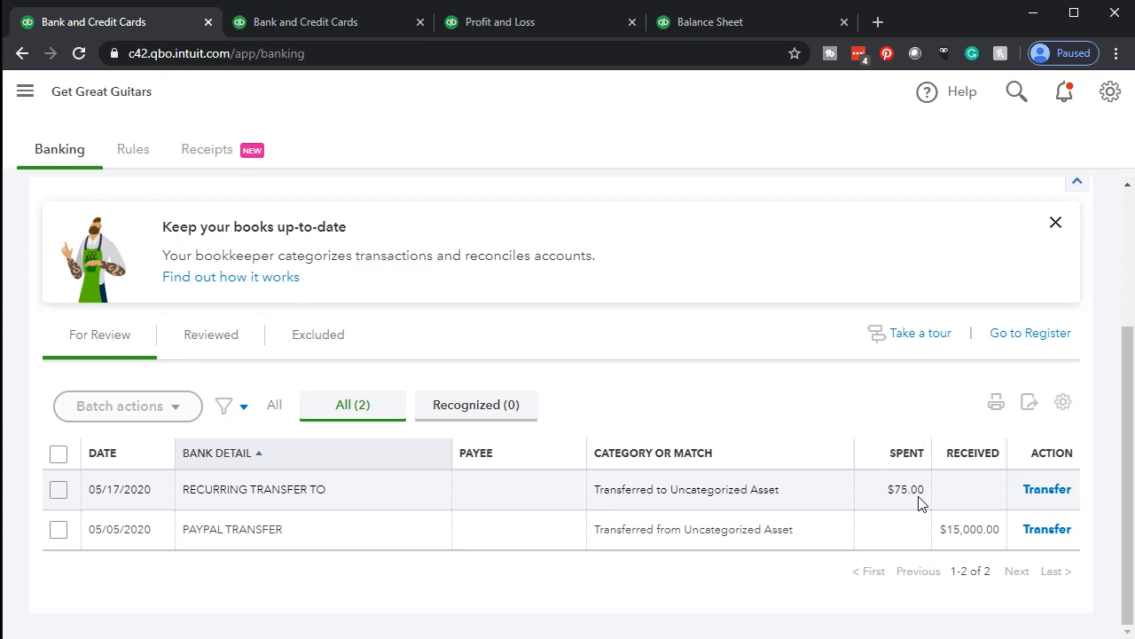
pyautogui.click(956, 501)
pyautogui.click(910, 491)
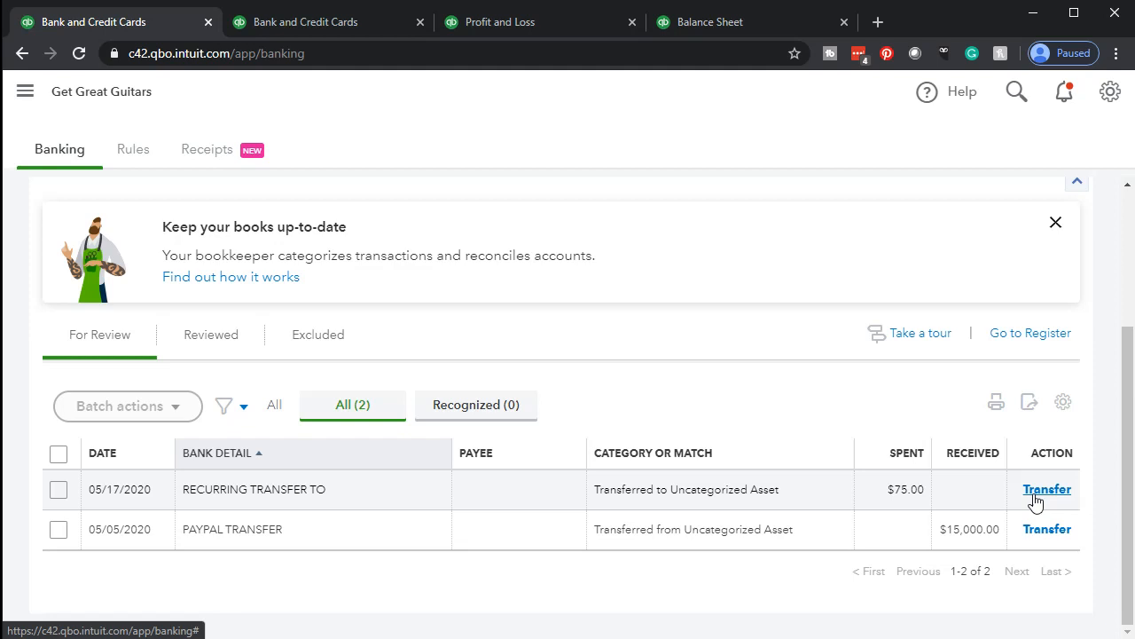
pyautogui.click(932, 497)
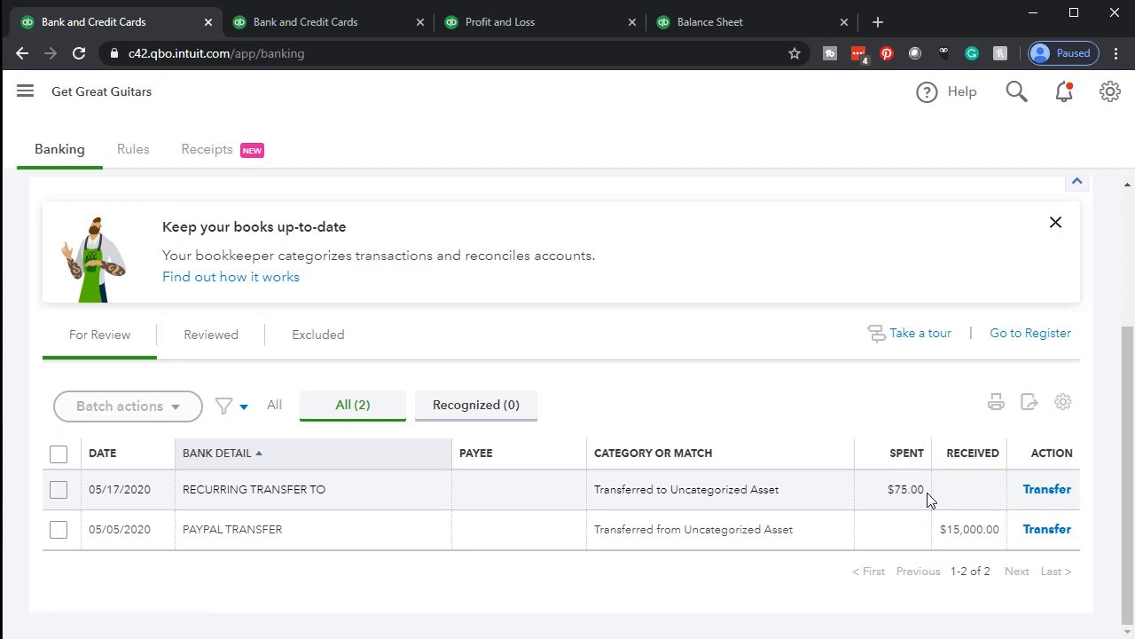
# Start a rule from the 05/17/2020 RECURRING TRANSFER TO transaction, name it Saving Account and remove its amount condition.
pyautogui.click(406, 499)
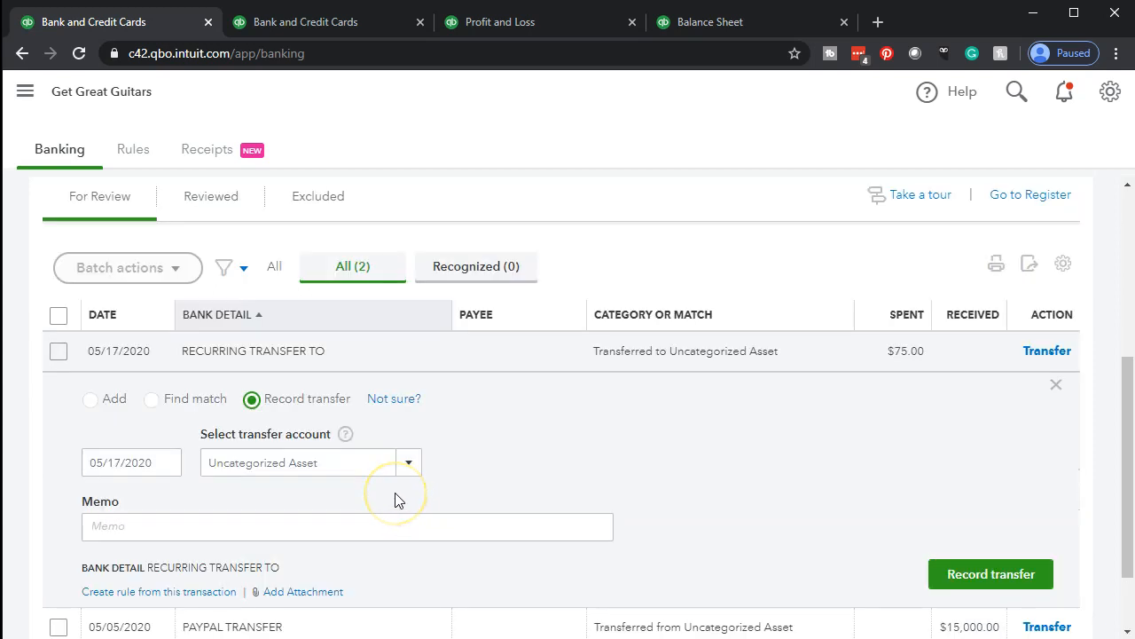
pyautogui.scroll(-1, 395, 500)
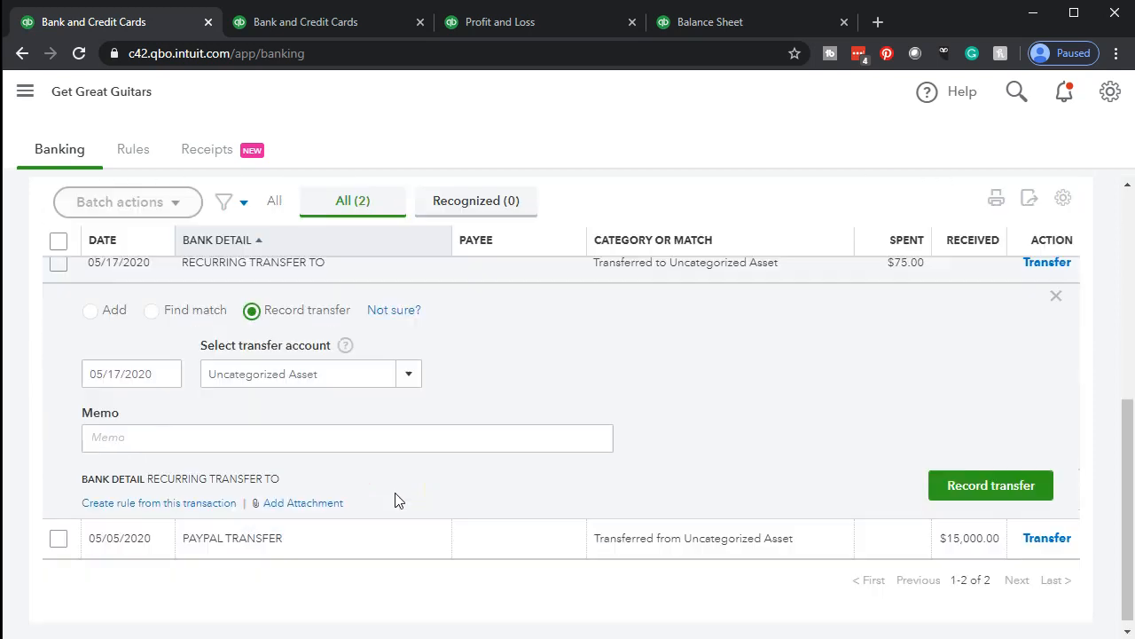
pyautogui.click(177, 507)
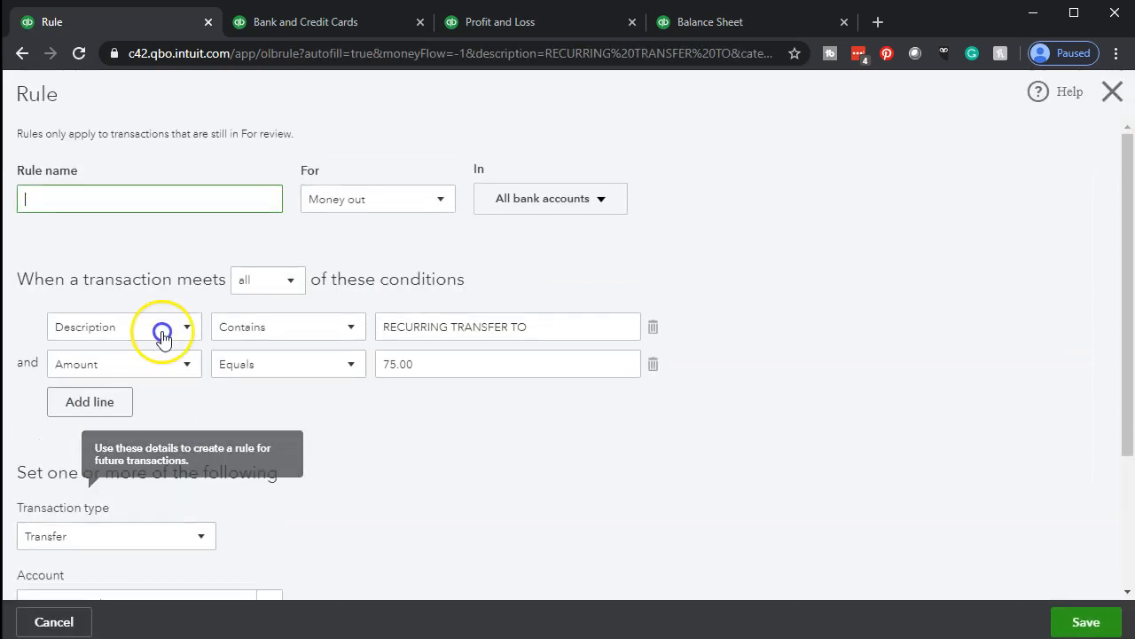
pyautogui.write('S')
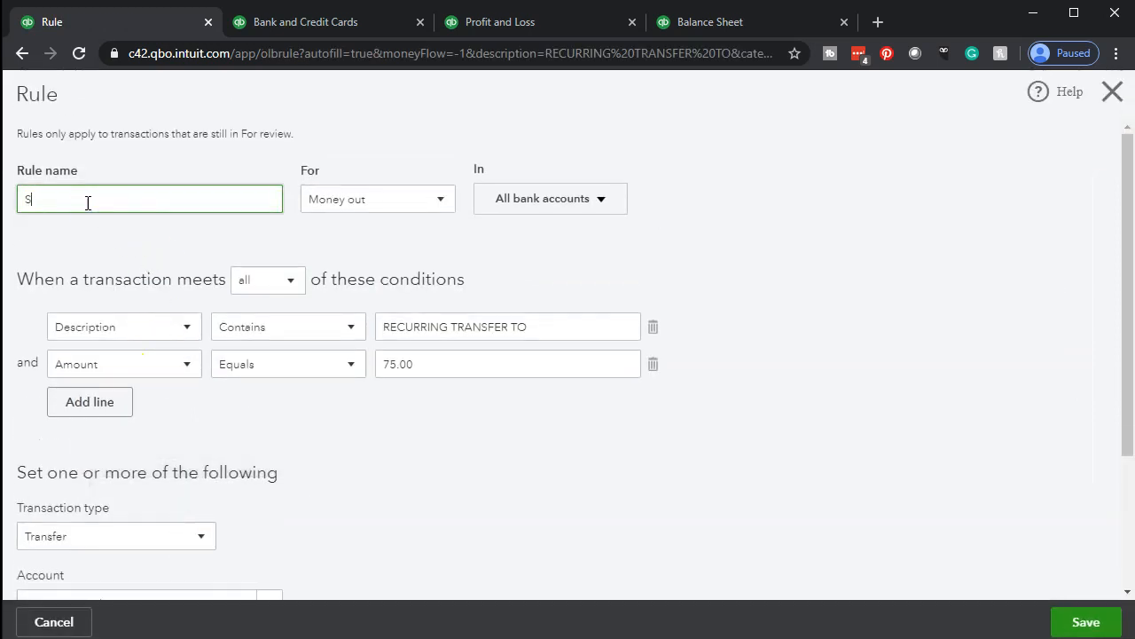
pyautogui.write('aving Account')
pyautogui.press('Tab')
pyautogui.press('Tab')
pyautogui.press('Tab')
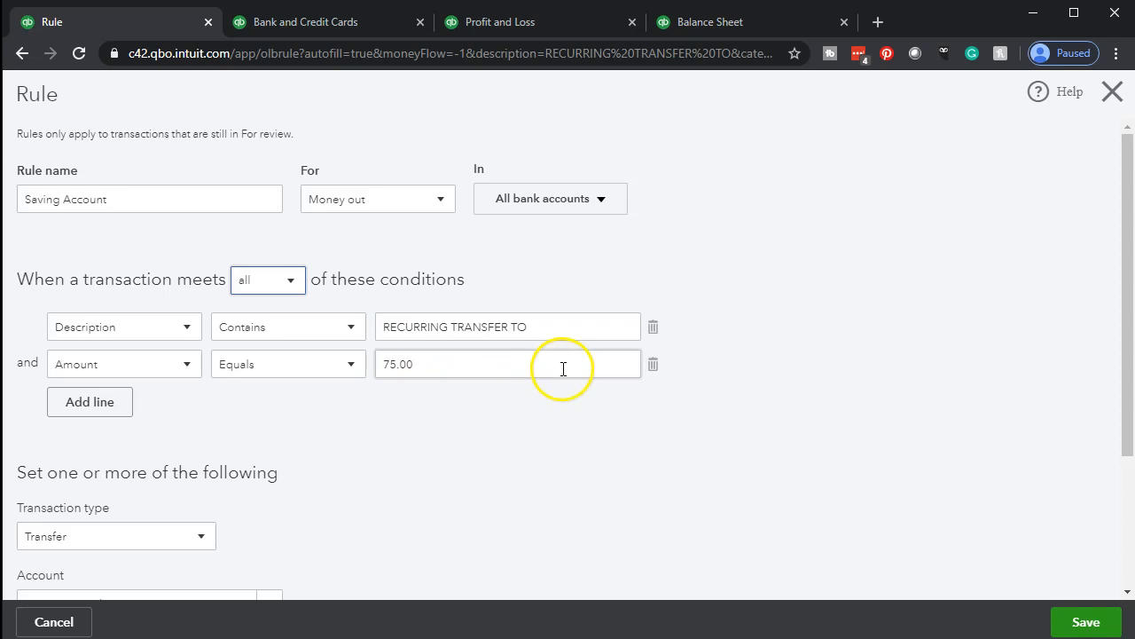
pyautogui.click(654, 364)
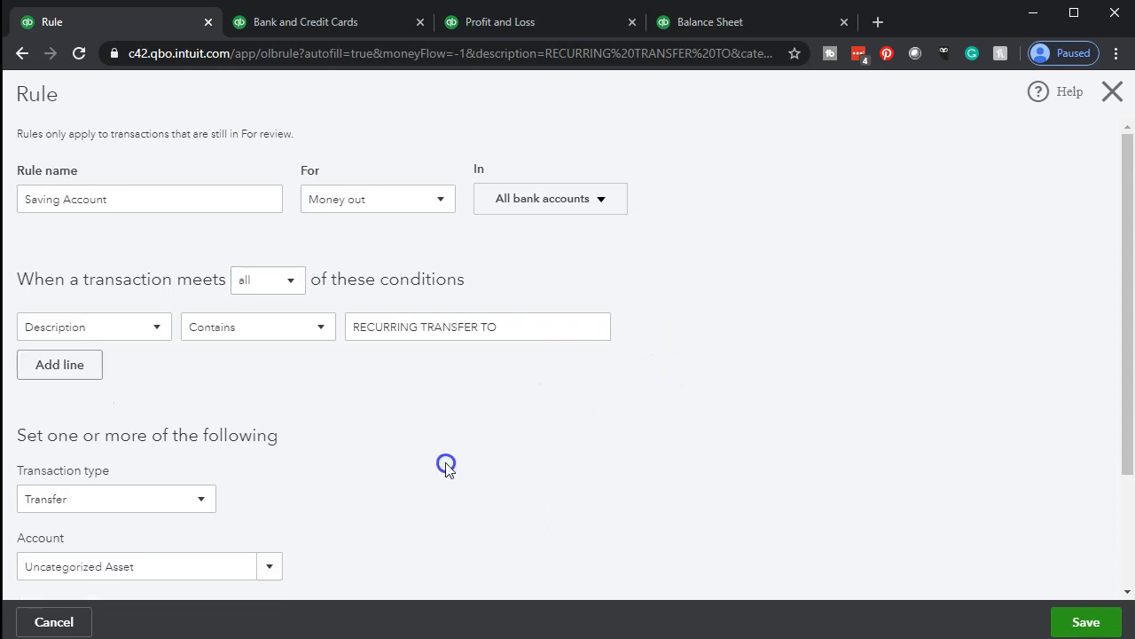
# Keep the rule's transaction type as Transfer and start a new account named Transfer Clearing Account for it.
pyautogui.scroll(-1, 444, 464)
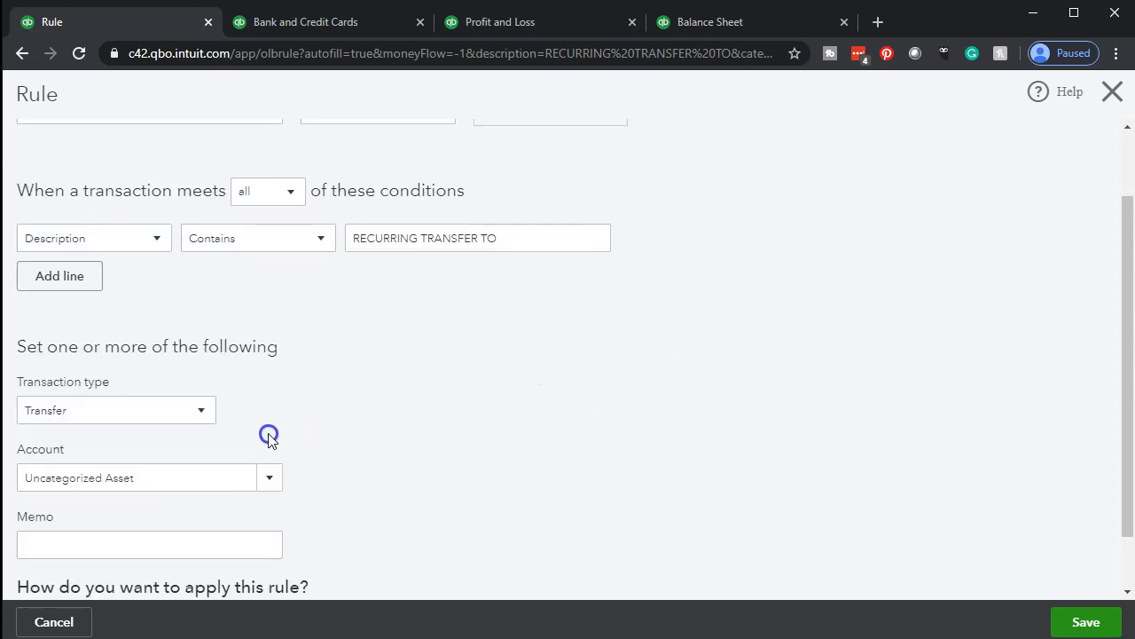
pyautogui.click(203, 413)
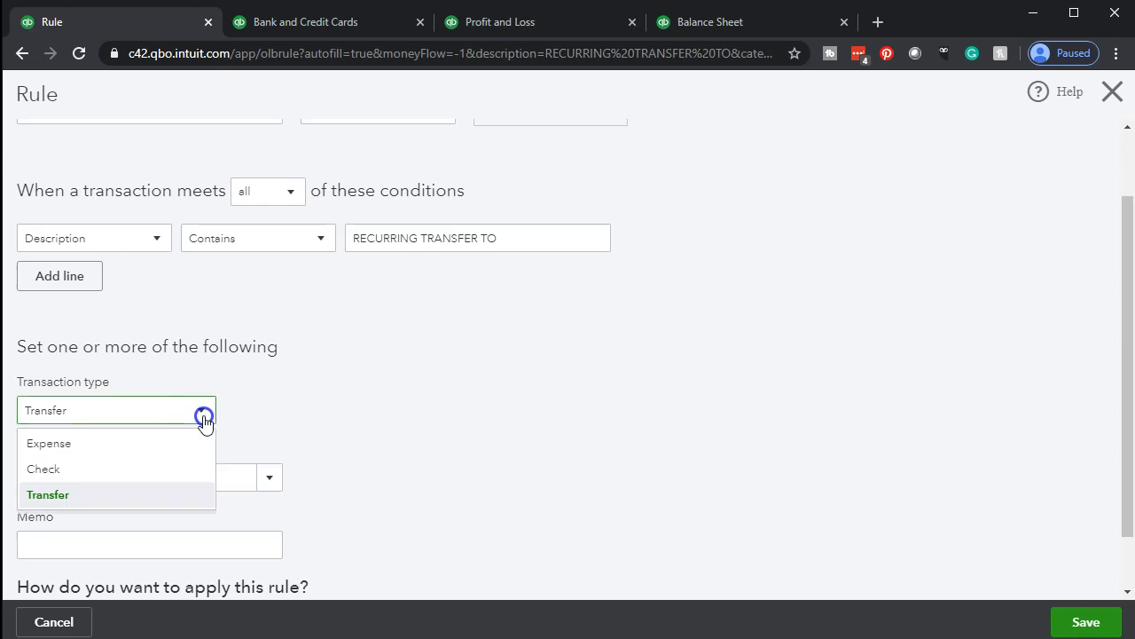
pyautogui.click(203, 417)
pyautogui.scroll(-1, 443, 417)
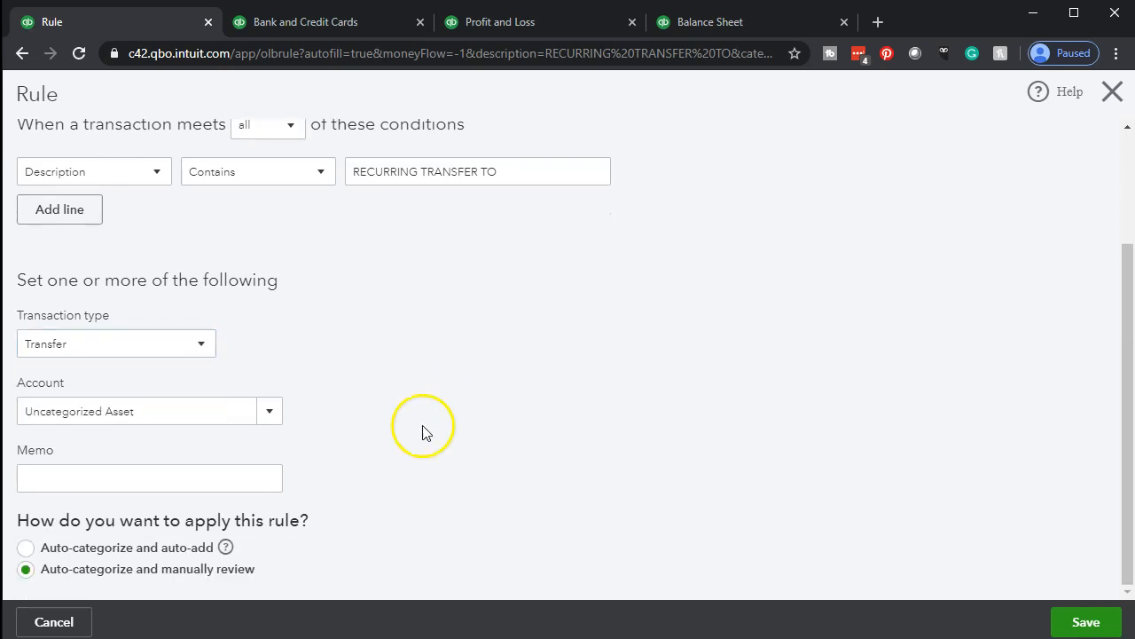
pyautogui.click(271, 415)
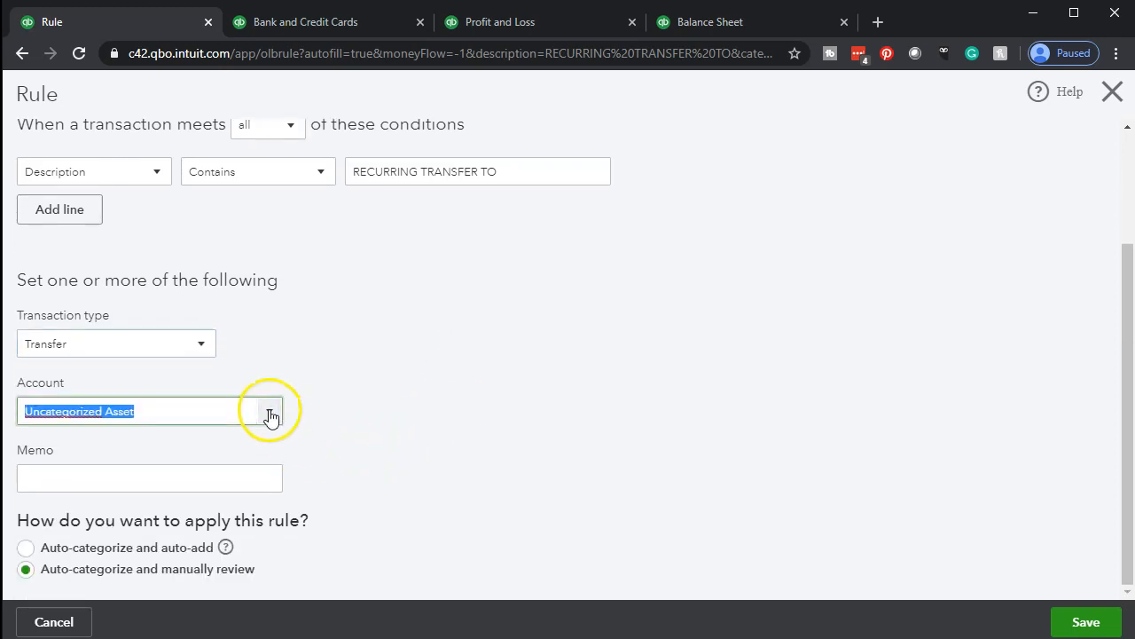
pyautogui.click(269, 414)
pyautogui.scroll(1, 439, 418)
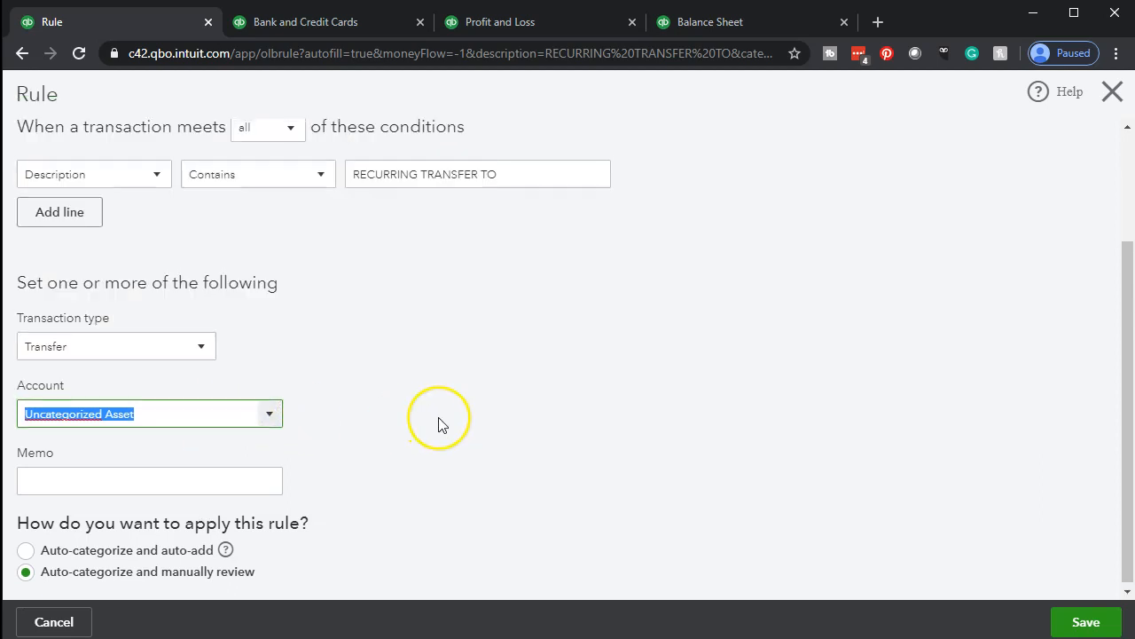
pyautogui.scroll(2, 439, 424)
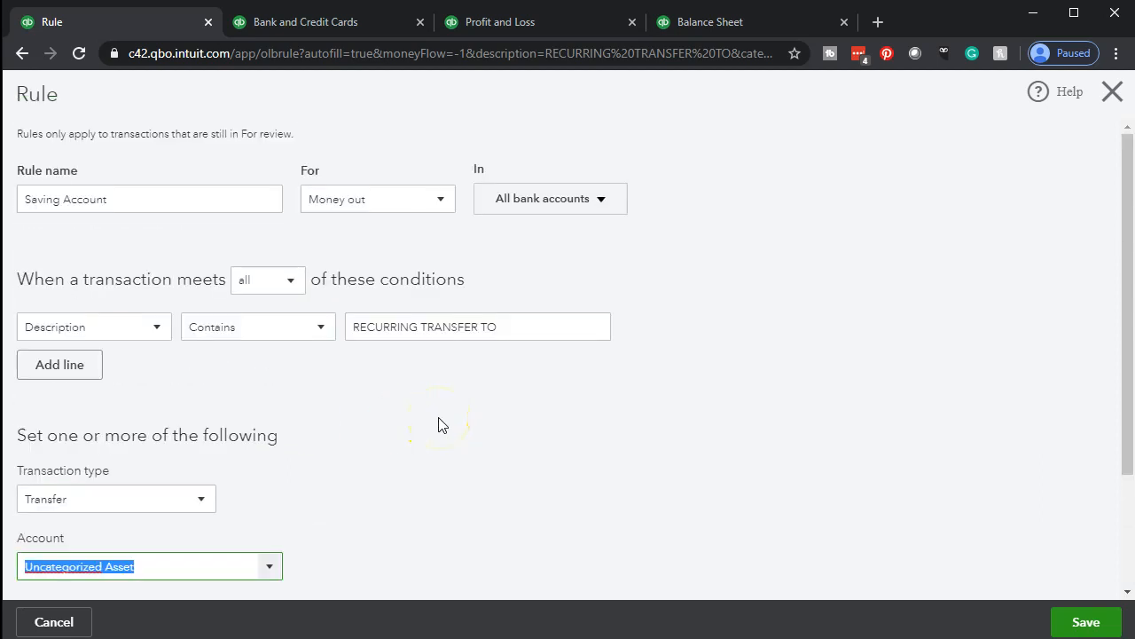
pyautogui.scroll(-2, 439, 424)
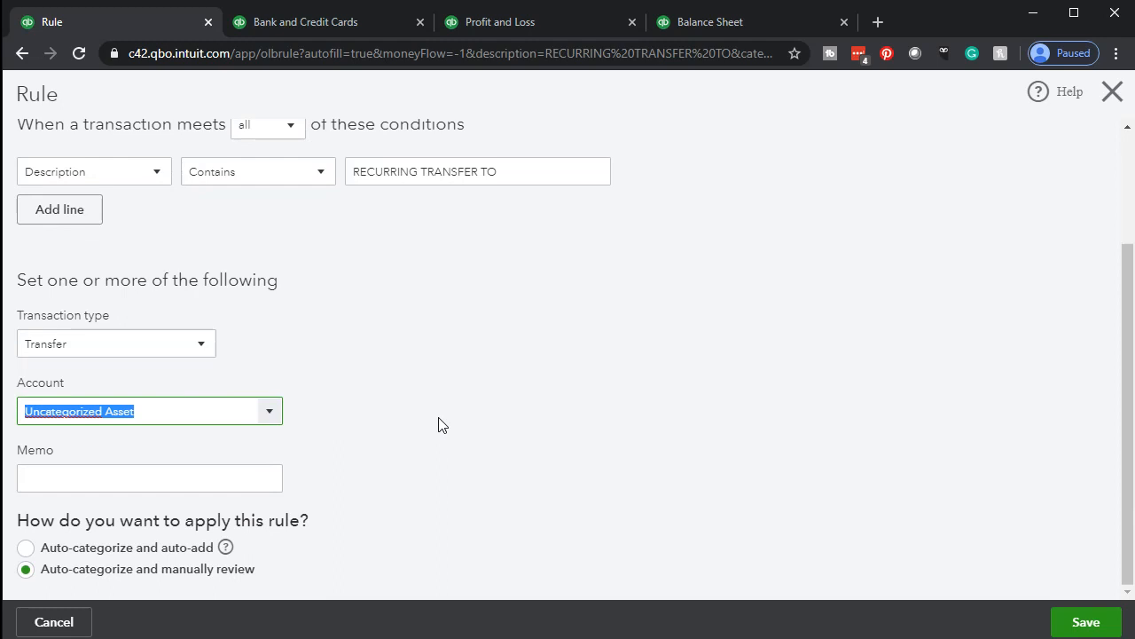
pyautogui.write('Transfe')
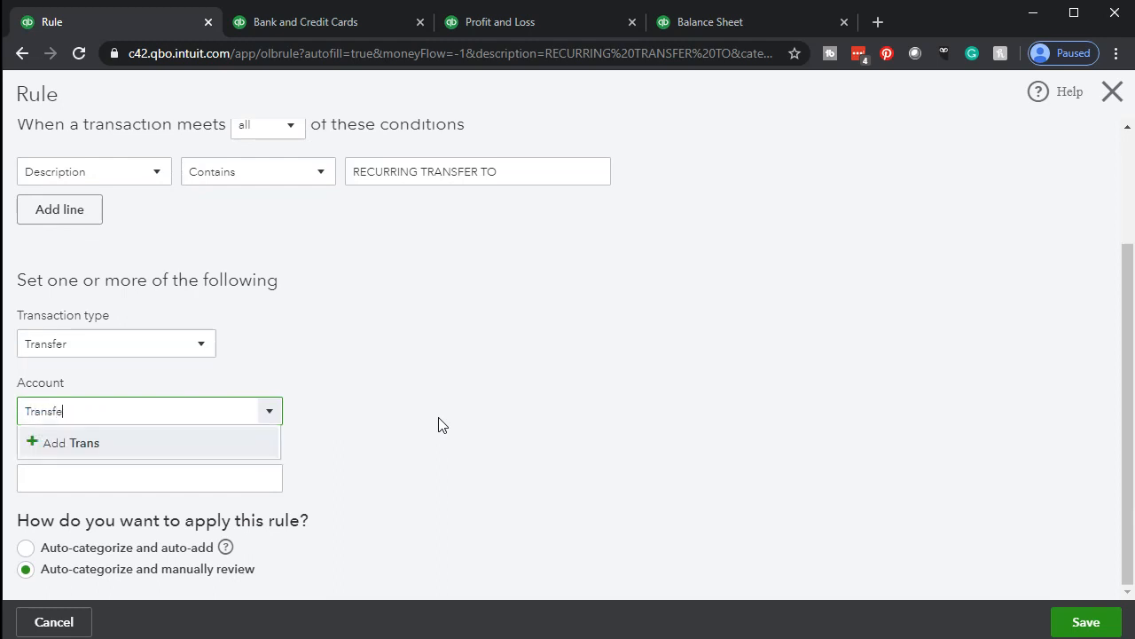
pyautogui.write('r Clearing Ac')
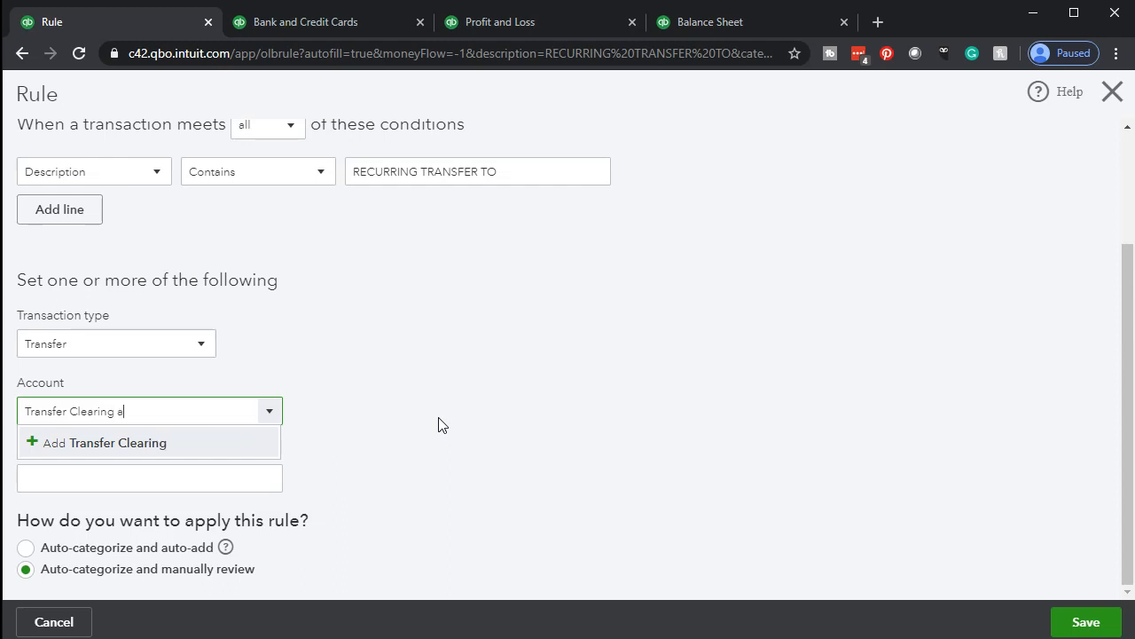
pyautogui.write('count')
pyautogui.press('Return')
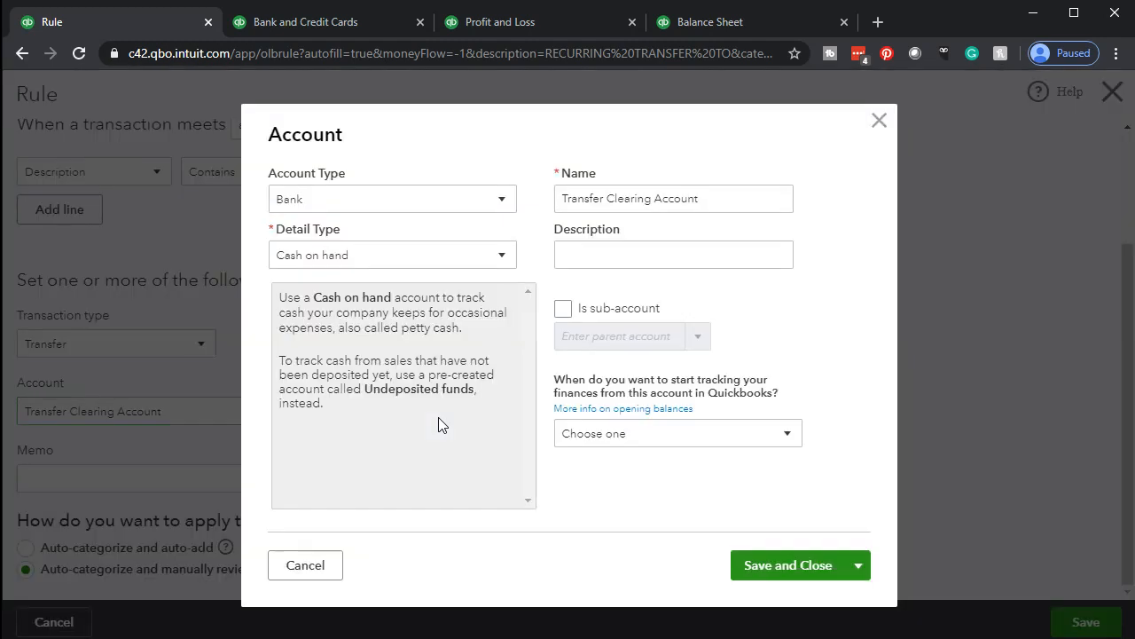
# Set the Transfer Clearing Account's type to Other Assets with detail type Organizational Costs, and save the account.
pyautogui.click(490, 207)
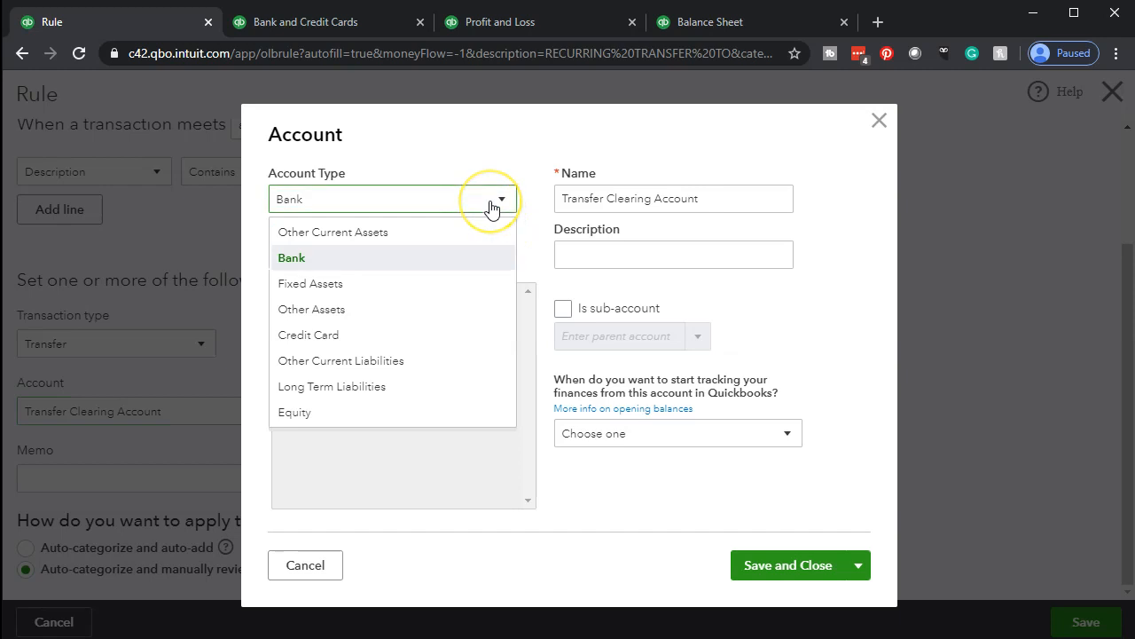
pyautogui.click(364, 309)
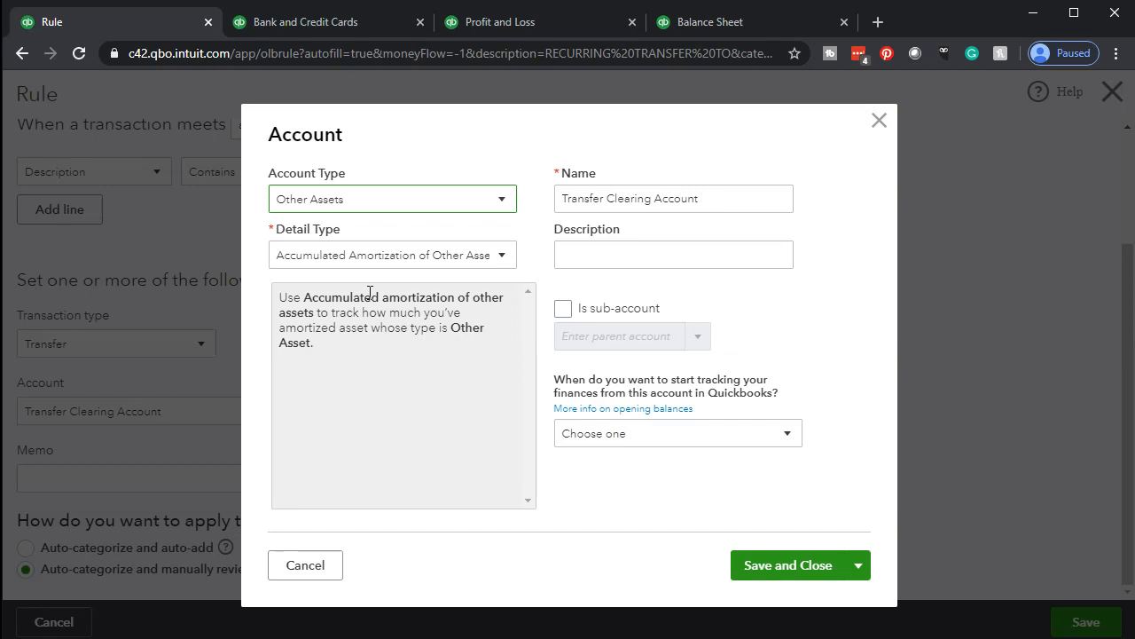
pyautogui.click(498, 257)
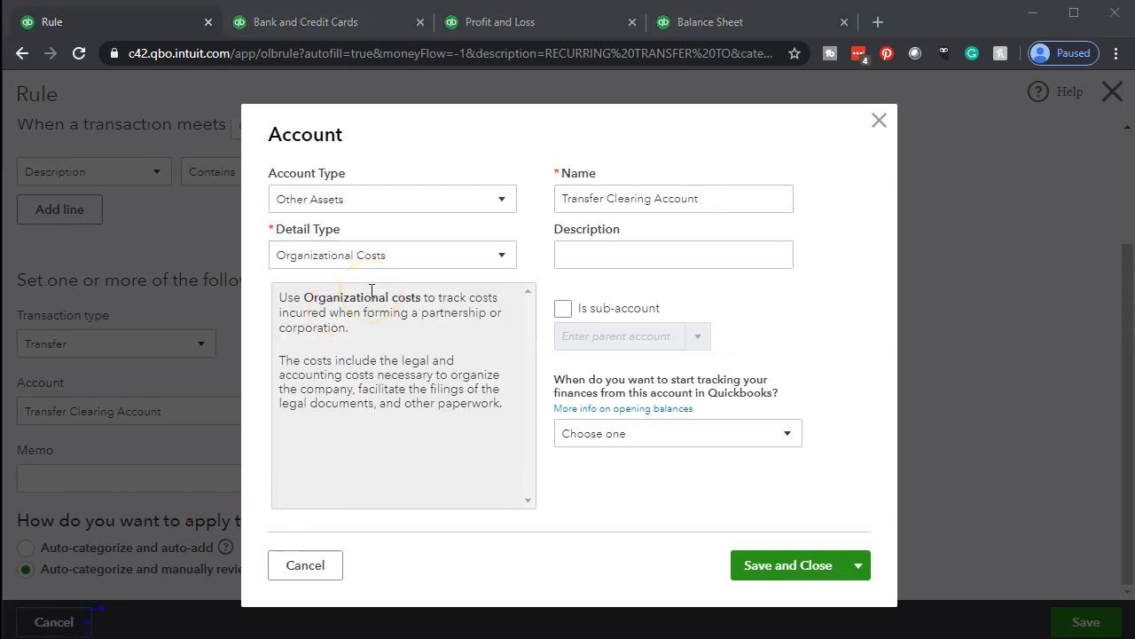
pyautogui.click(760, 568)
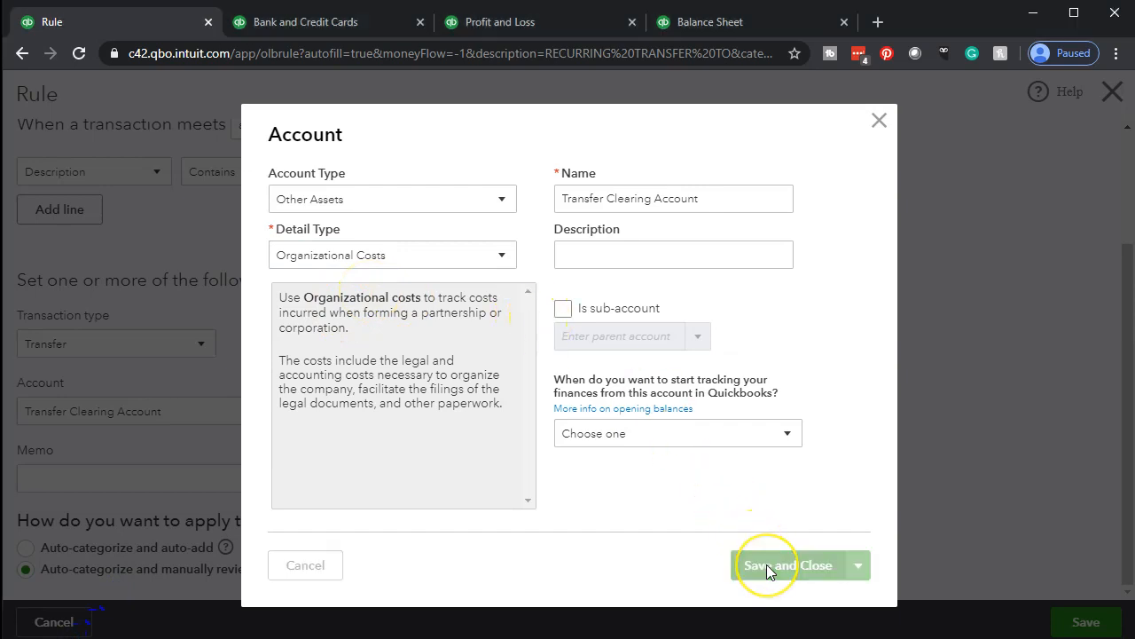
# Save the Saving Account rule and record the 05/17/2020 recurring transfer to the clearing account.
pyautogui.click(1064, 617)
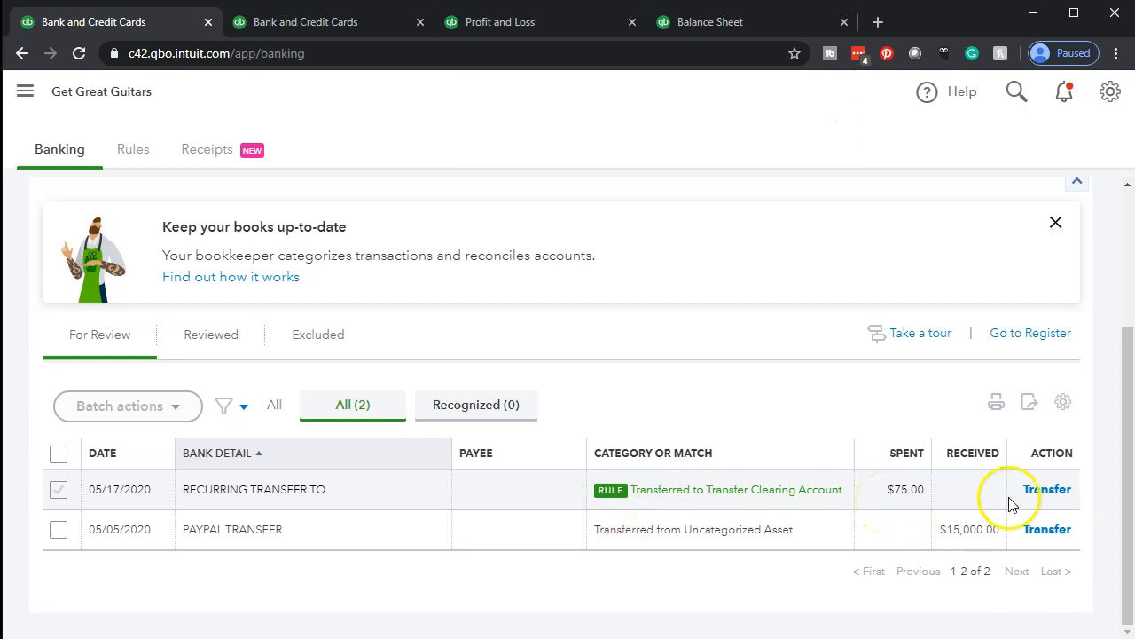
pyautogui.click(1036, 493)
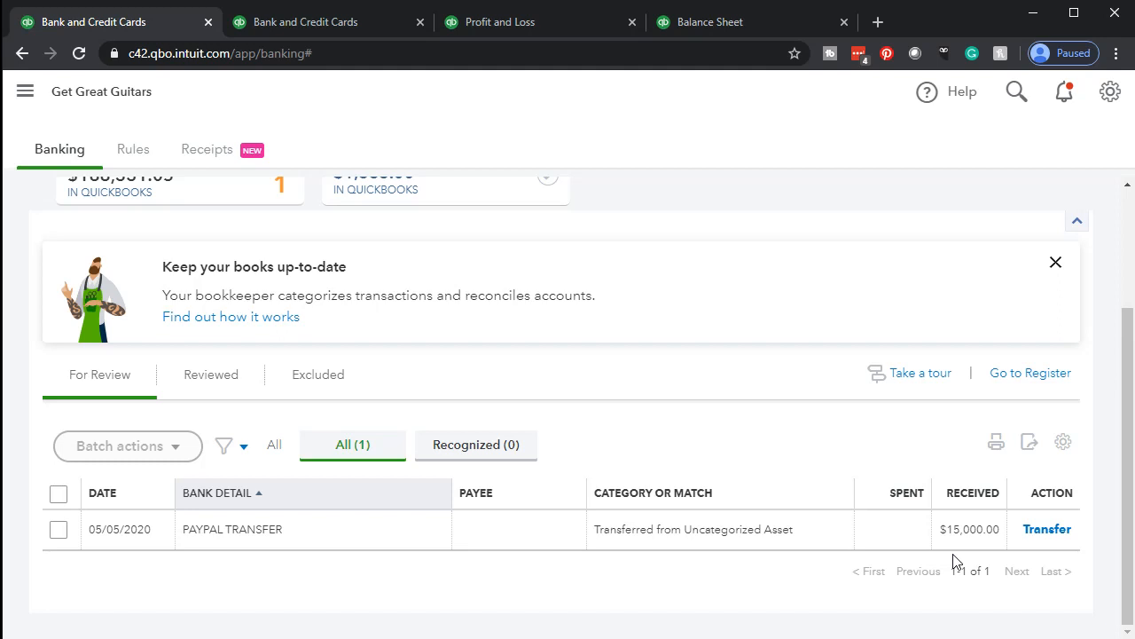
pyautogui.click(912, 554)
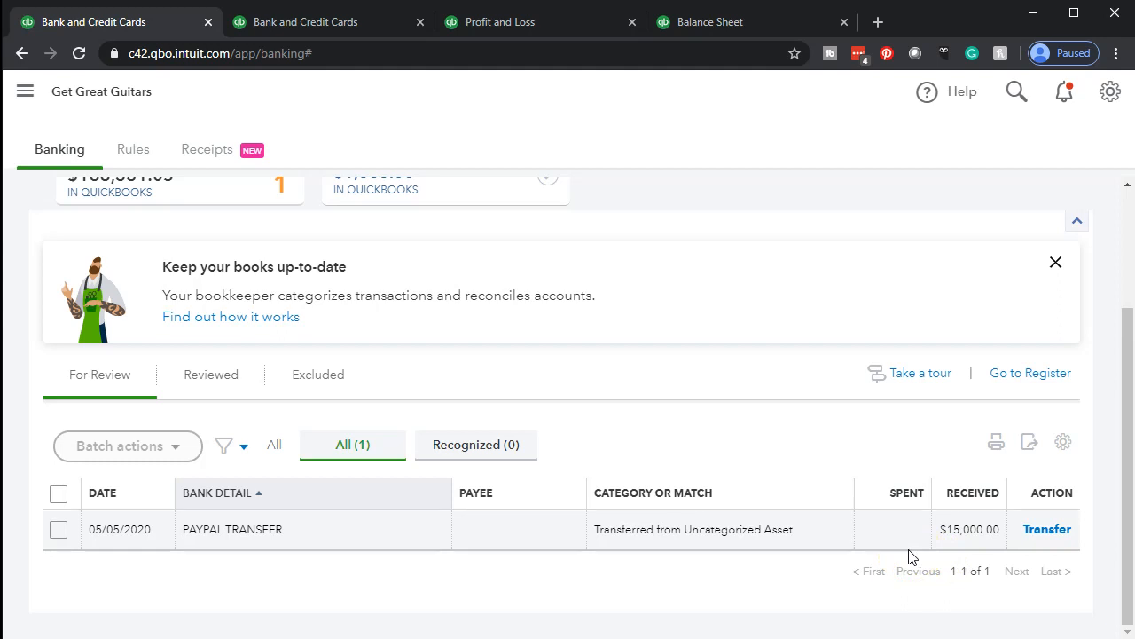
pyautogui.click(991, 561)
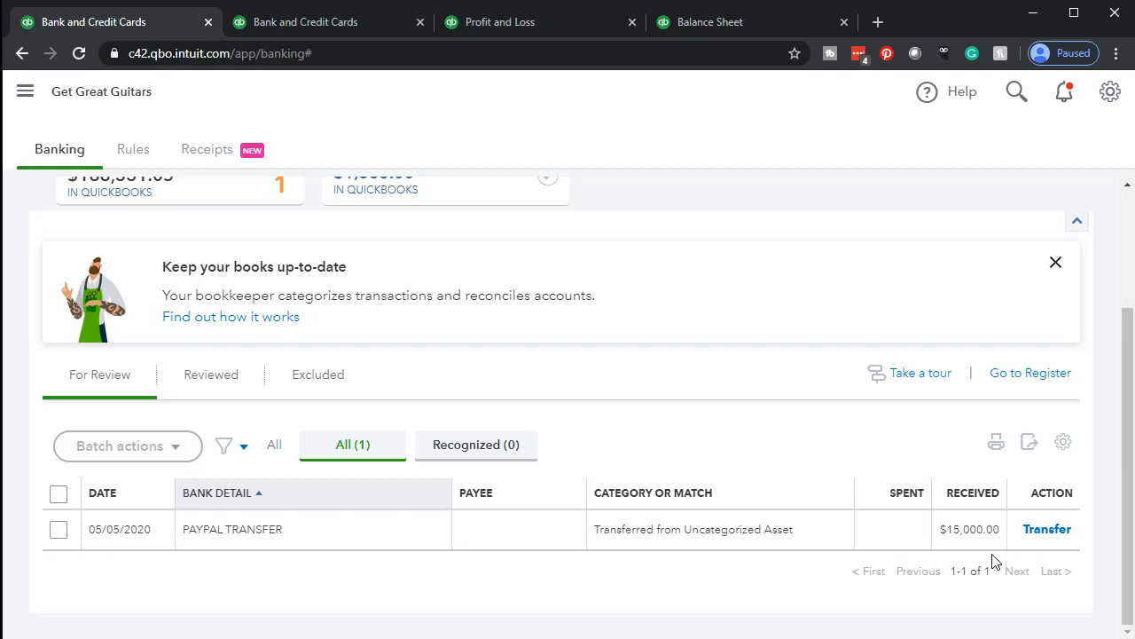
# Start a rule from the 05/05/2020 PAYPAL TRANSFER transaction, name it Paypall and remove its amount condition.
pyautogui.click(303, 537)
pyautogui.click(189, 535)
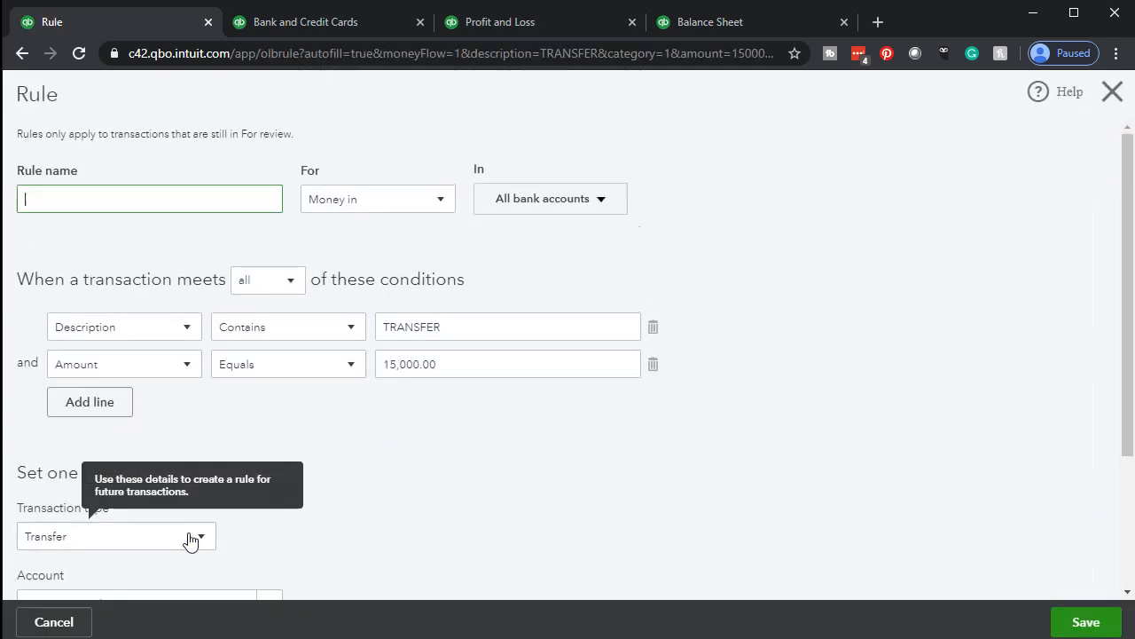
pyautogui.click(139, 198)
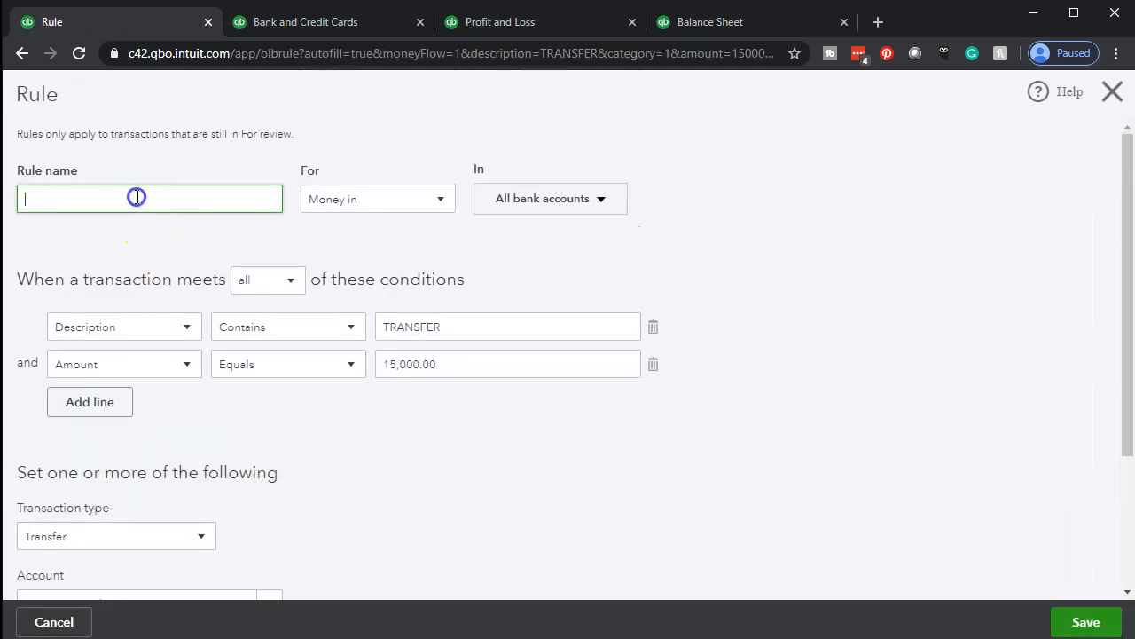
pyautogui.write('Paypall')
pyautogui.press('Tab')
pyautogui.press('Tab')
pyautogui.press('Tab')
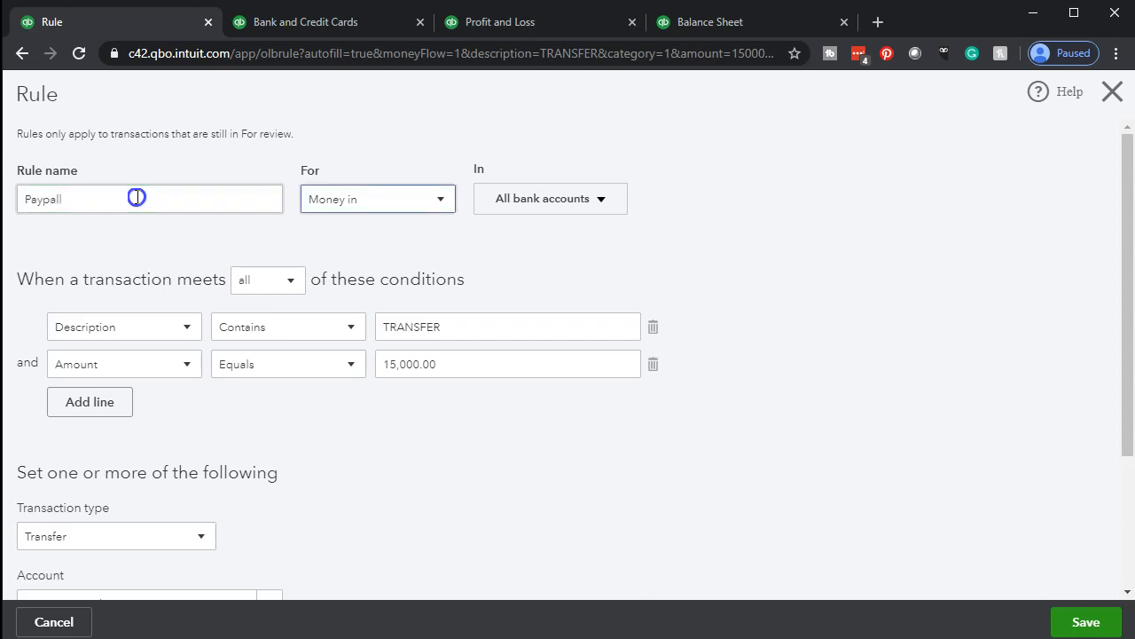
pyautogui.press('Tab')
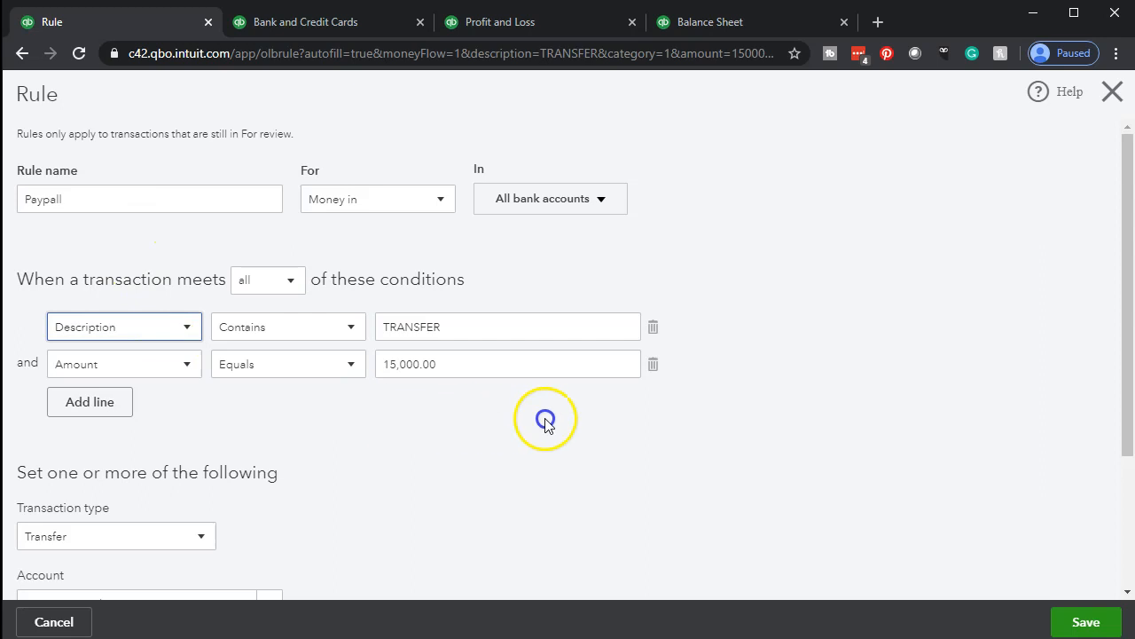
pyautogui.click(655, 370)
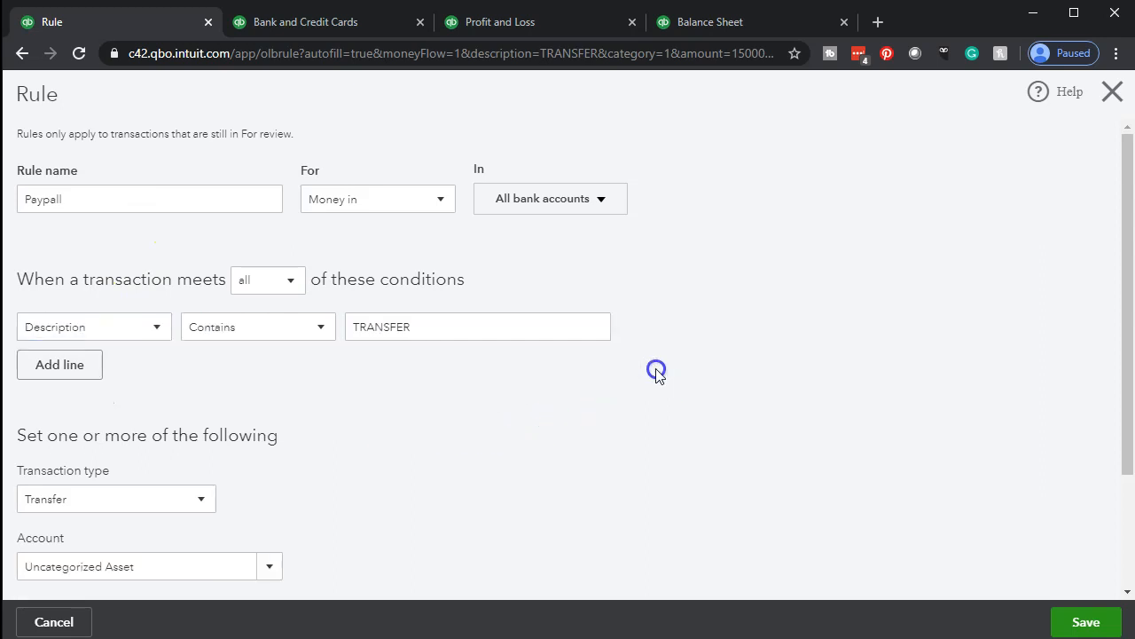
pyautogui.scroll(-1, 346, 463)
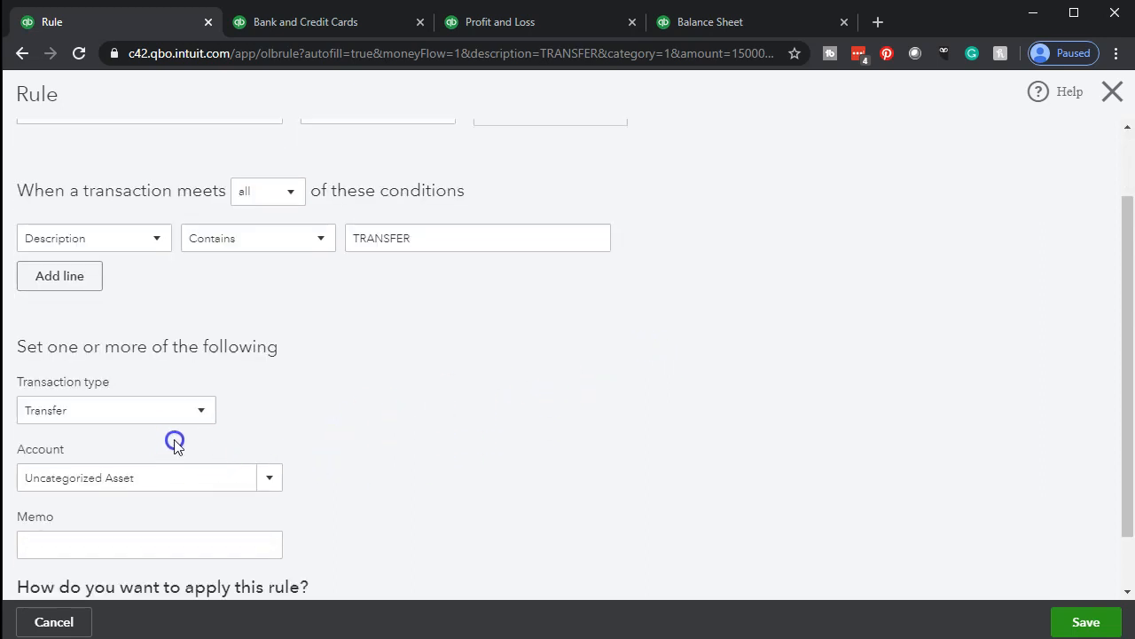
# Start a new account named Paypal Clearing Account as the rule's transfer account.
pyautogui.scroll(-1, 169, 435)
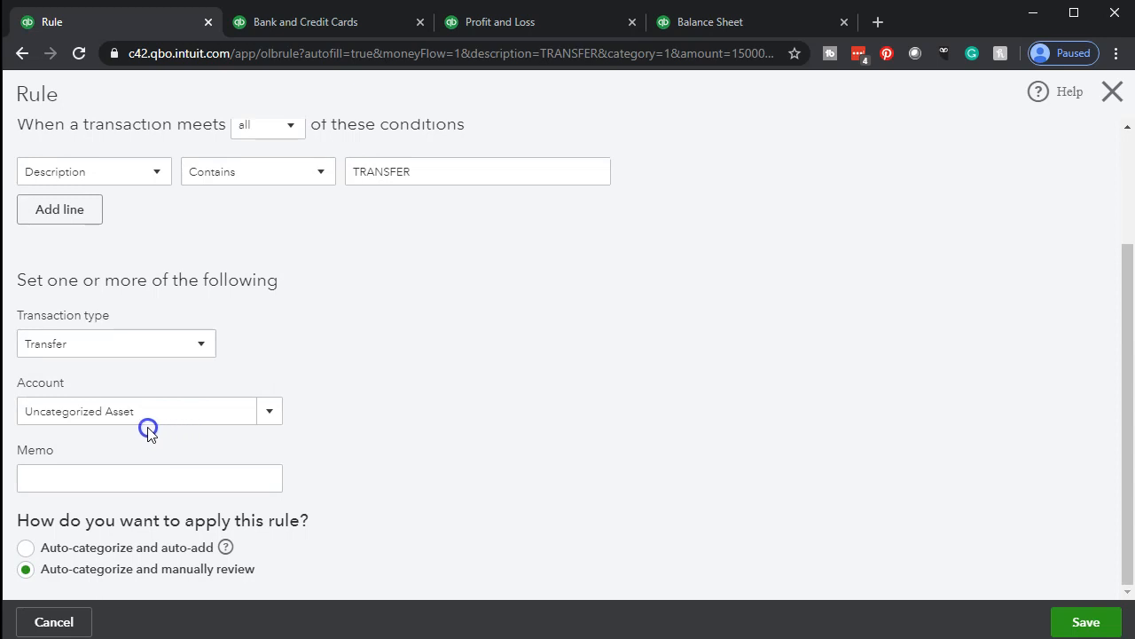
pyautogui.click(269, 414)
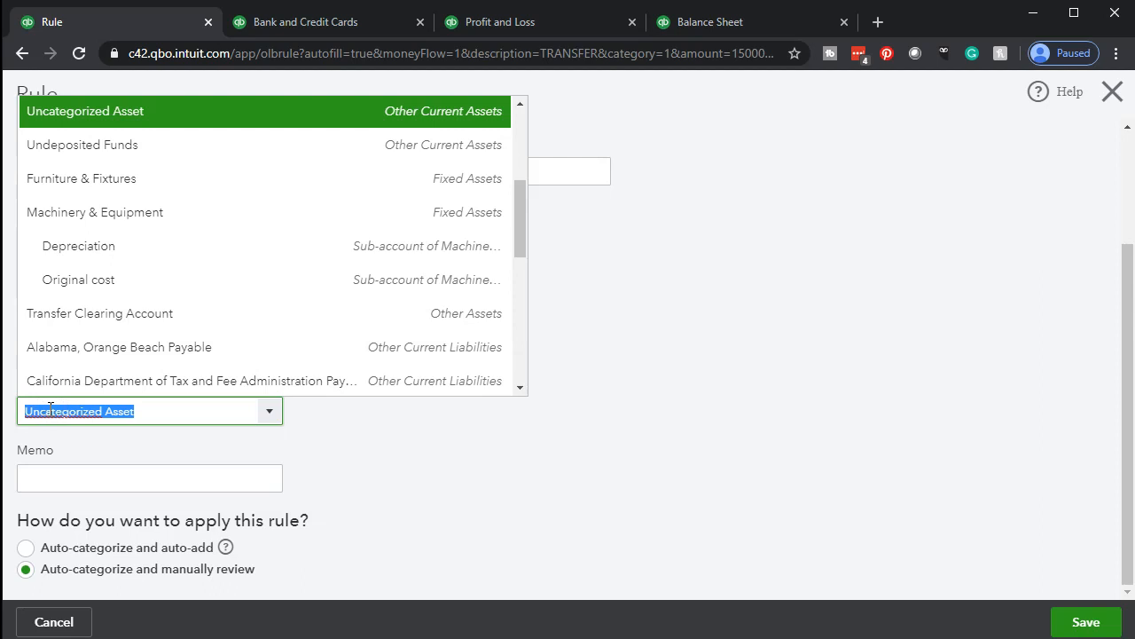
pyautogui.write('Pa')
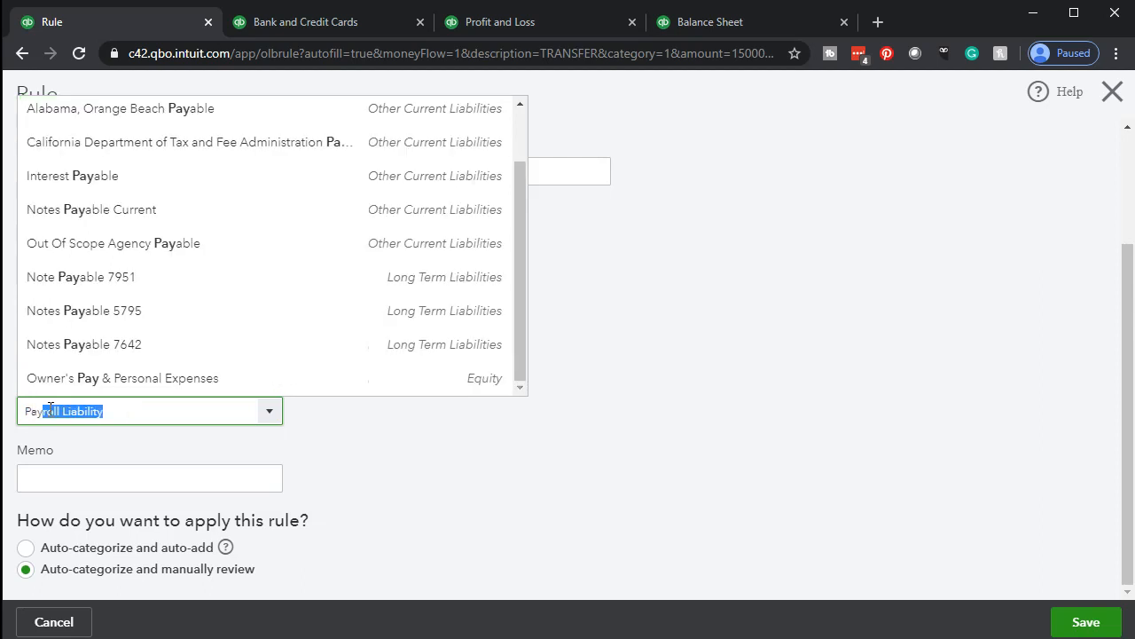
pyautogui.press('BackSpace')
pyautogui.press('BackSpace')
pyautogui.write('Paypal')
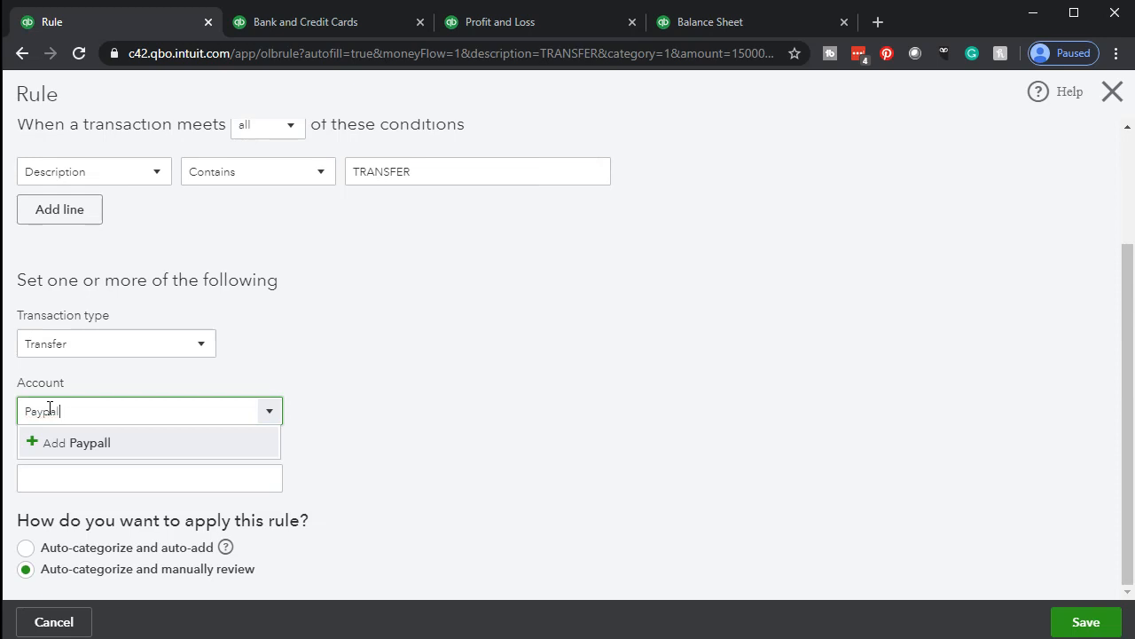
pyautogui.write(' Clearn')
pyautogui.press('BackSpace')
pyautogui.press('BackSpace')
pyautogui.write('ring acc')
pyautogui.press('BackSpace')
pyautogui.press('BackSpace')
pyautogui.press('BackSpace')
pyautogui.write('Account')
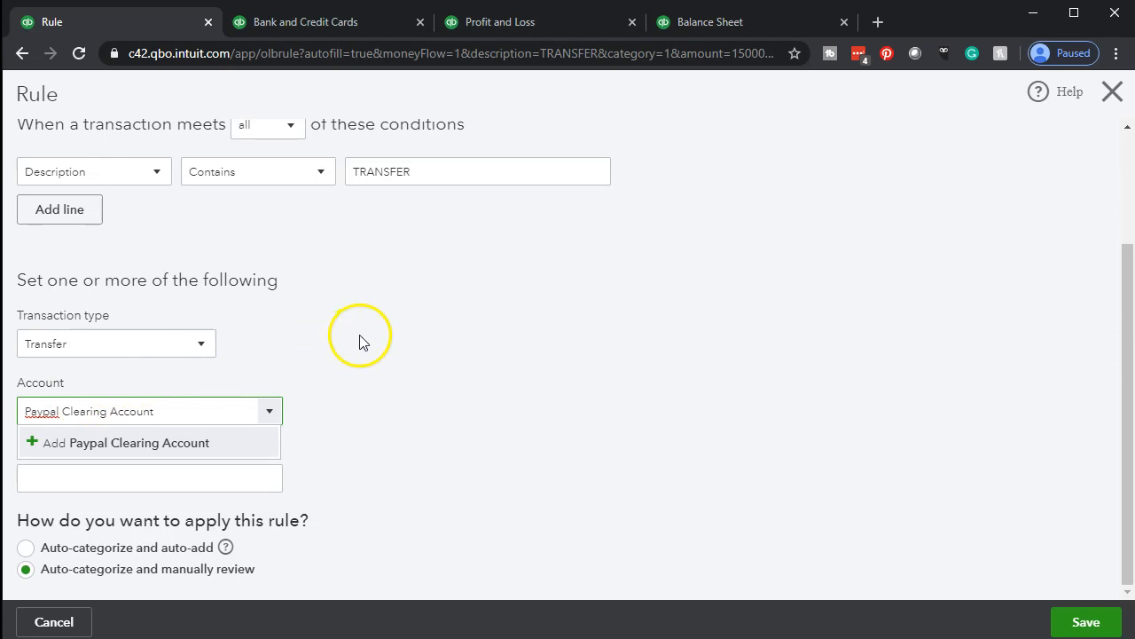
pyautogui.press('Return')
# Set the Paypal Clearing Account's type to Other Assets with detail type Organizational Costs, and save the account.
pyautogui.click(426, 257)
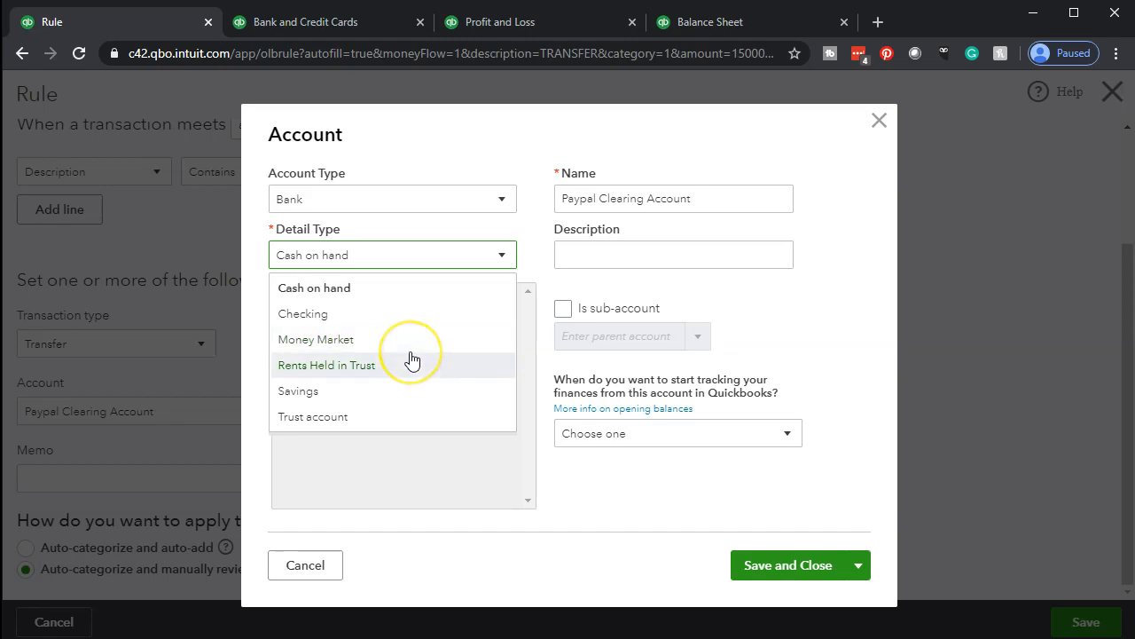
pyautogui.click(371, 314)
pyautogui.click(465, 199)
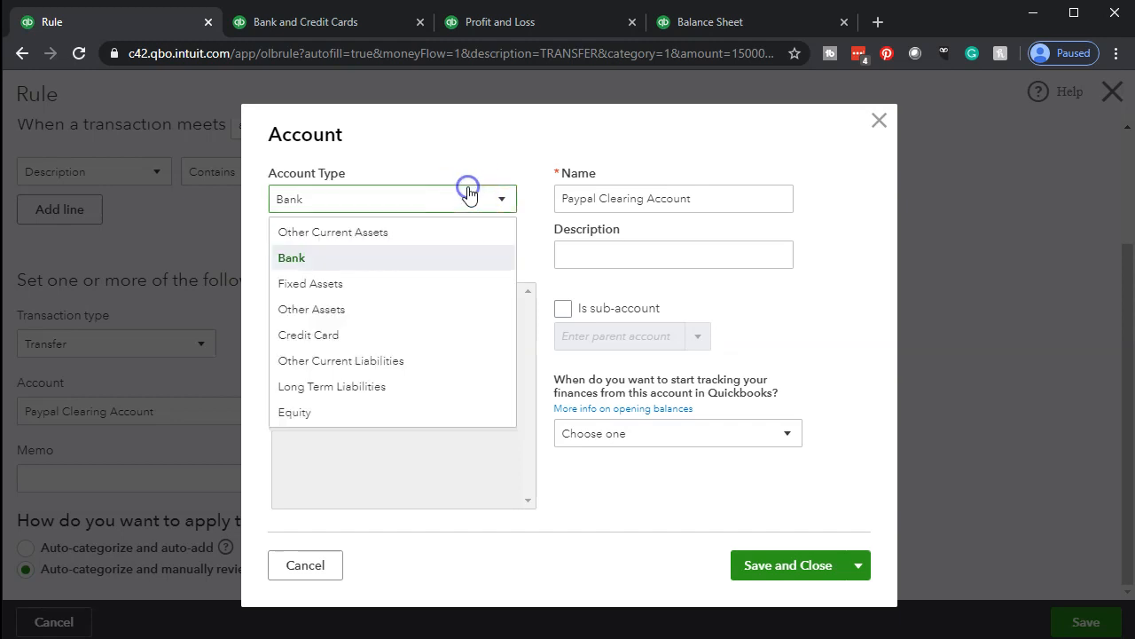
pyautogui.click(393, 309)
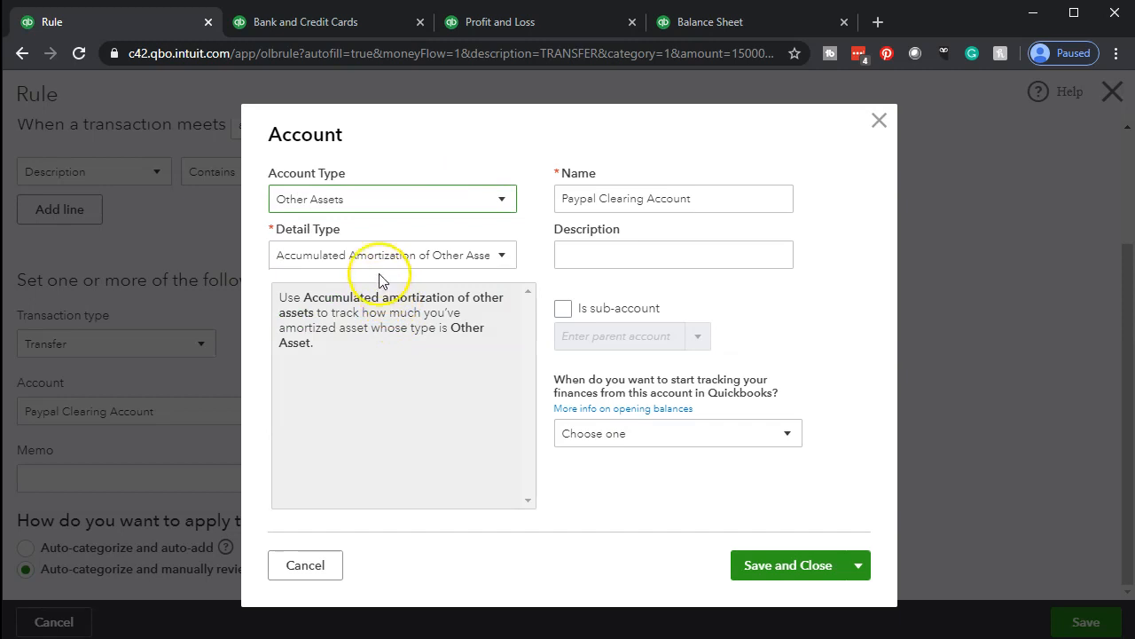
pyautogui.click(373, 257)
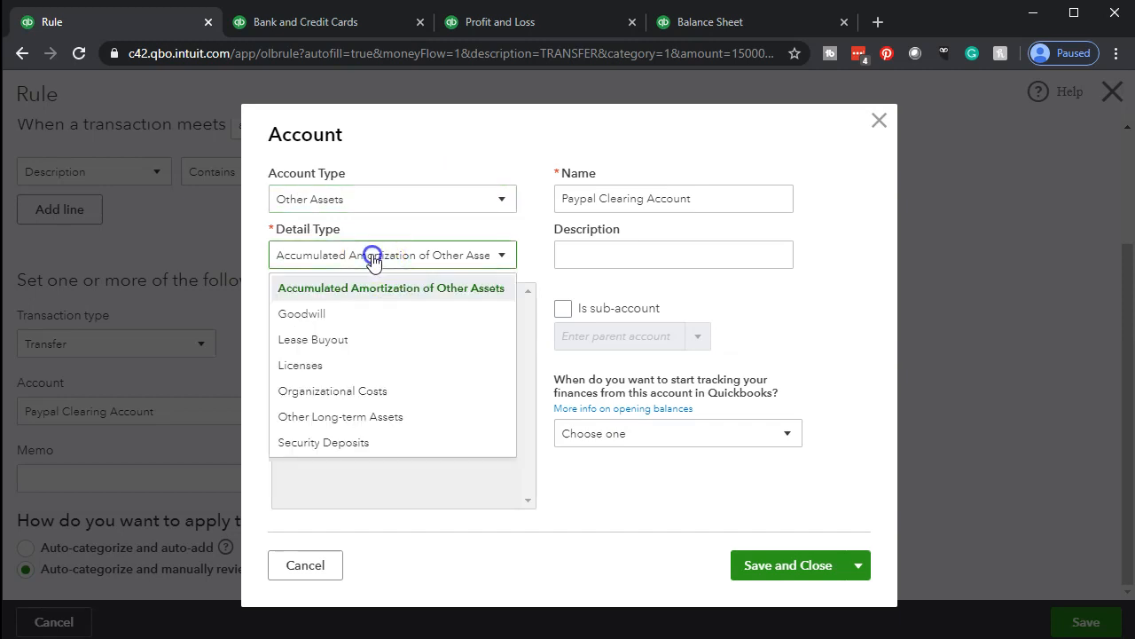
pyautogui.click(388, 393)
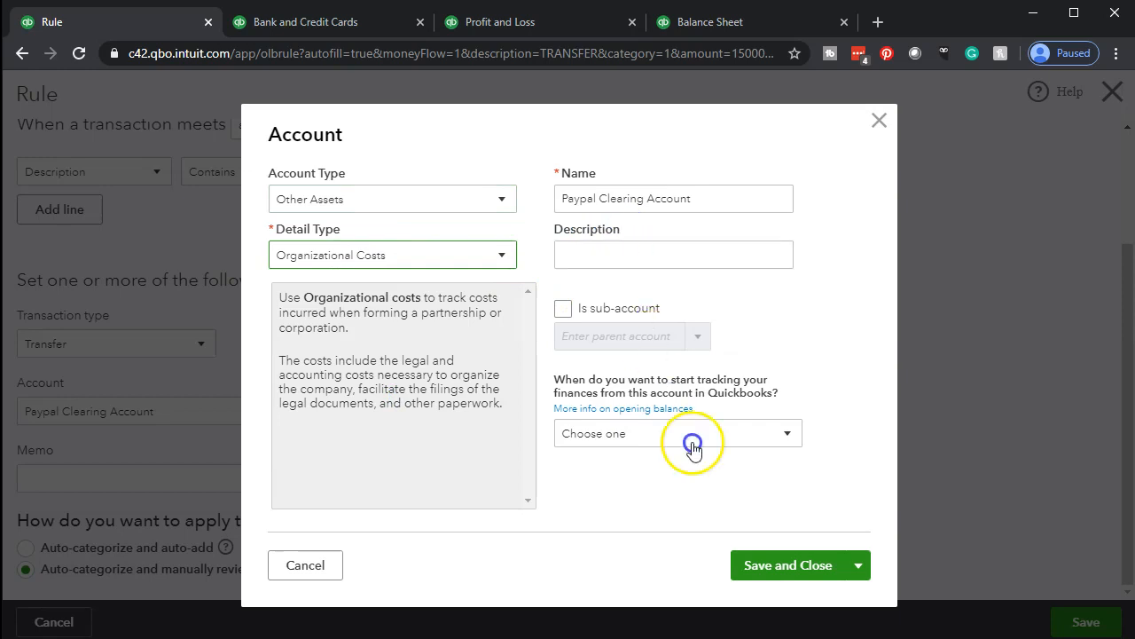
pyautogui.click(768, 570)
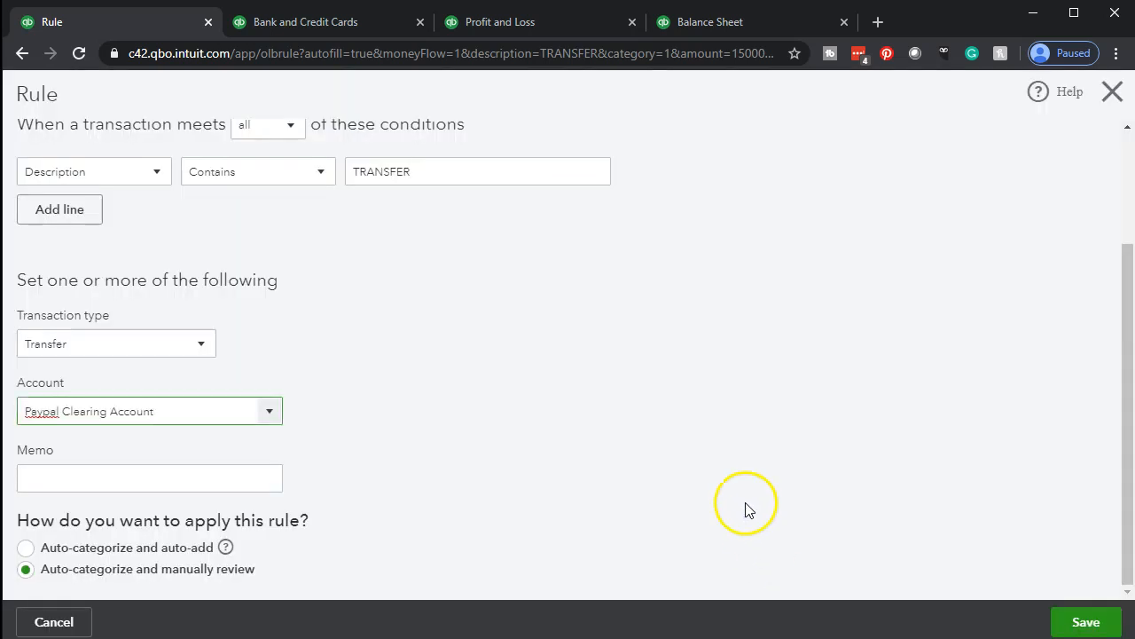
# Save the Paypall rule and record the 05/05/2020 PAYPAL TRANSFER from the Paypal Clearing Account.
pyautogui.click(1067, 617)
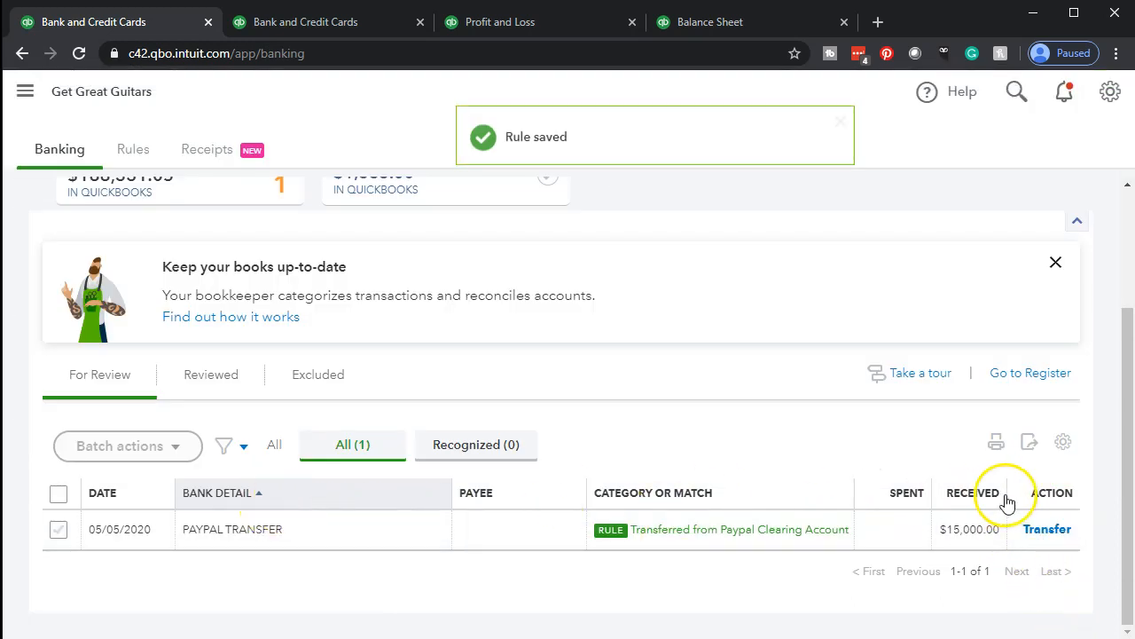
pyautogui.click(1045, 533)
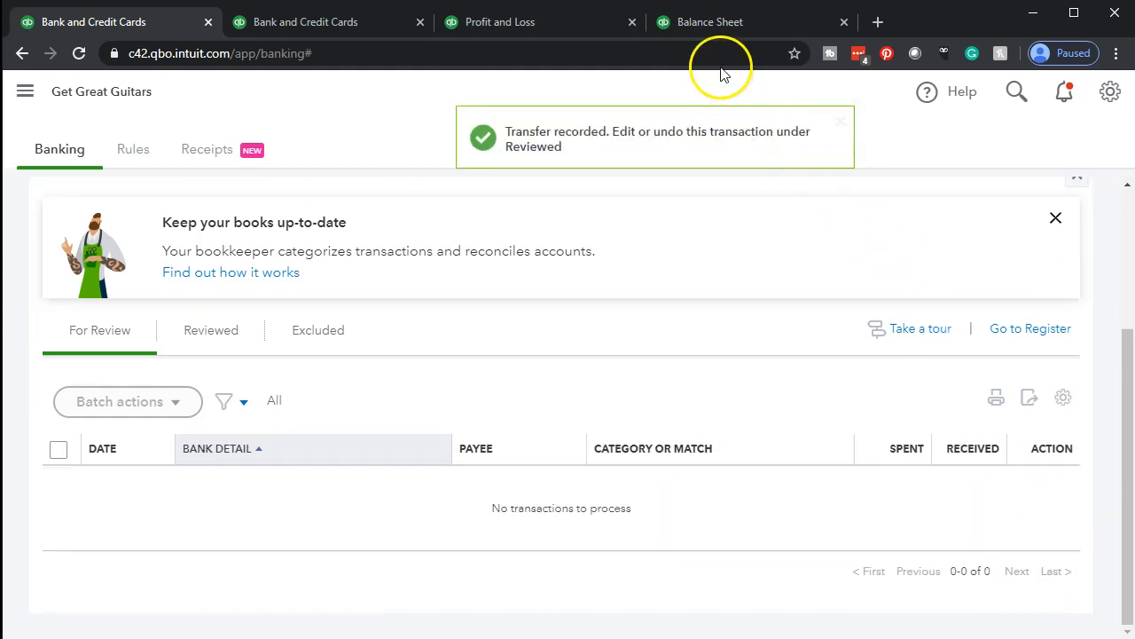
# Refresh the Balance Sheet report, enlarge it and examine the assets down to the clearing accounts under Other Assets.
pyautogui.click(697, 10)
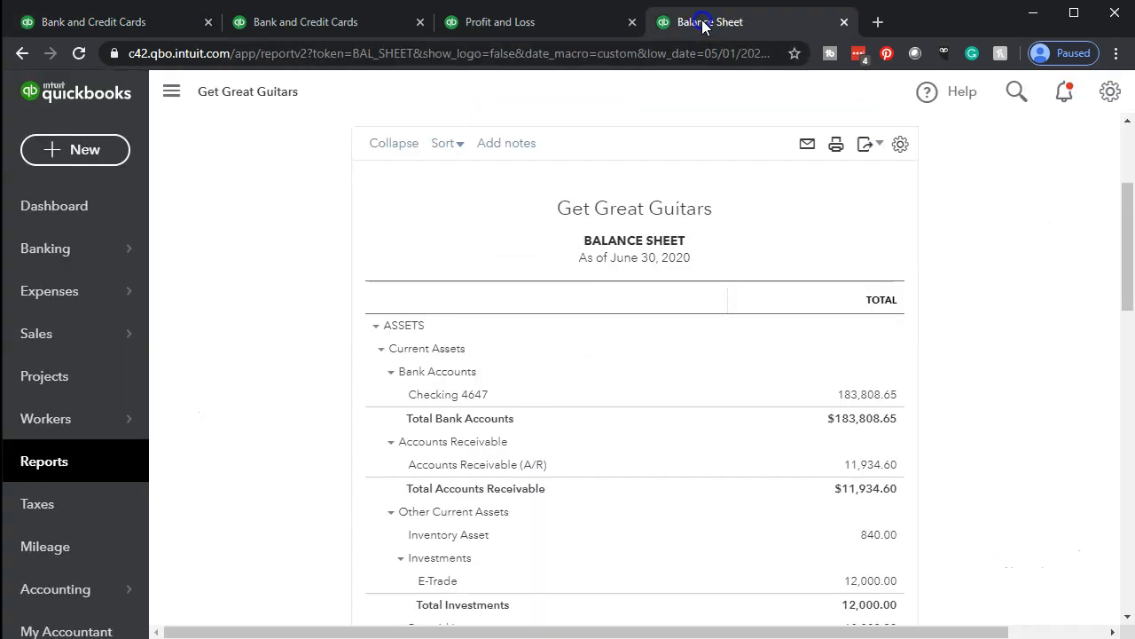
pyautogui.click(79, 53)
pyautogui.click(171, 91)
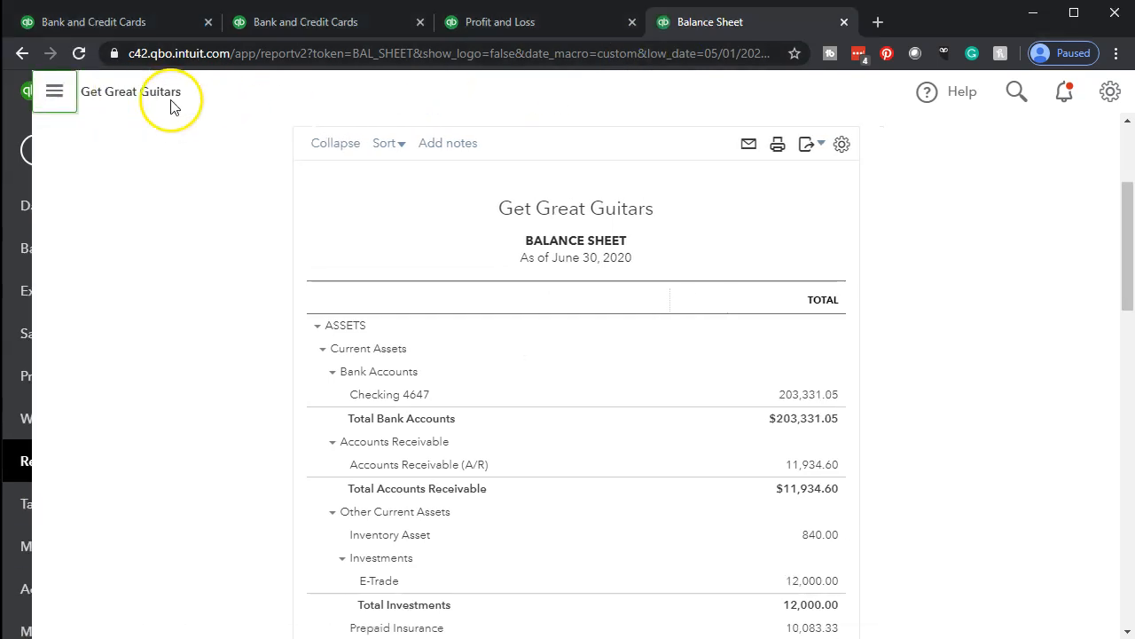
pyautogui.hotkey('ctrl', '+')
pyautogui.hotkey('ctrl', '+')
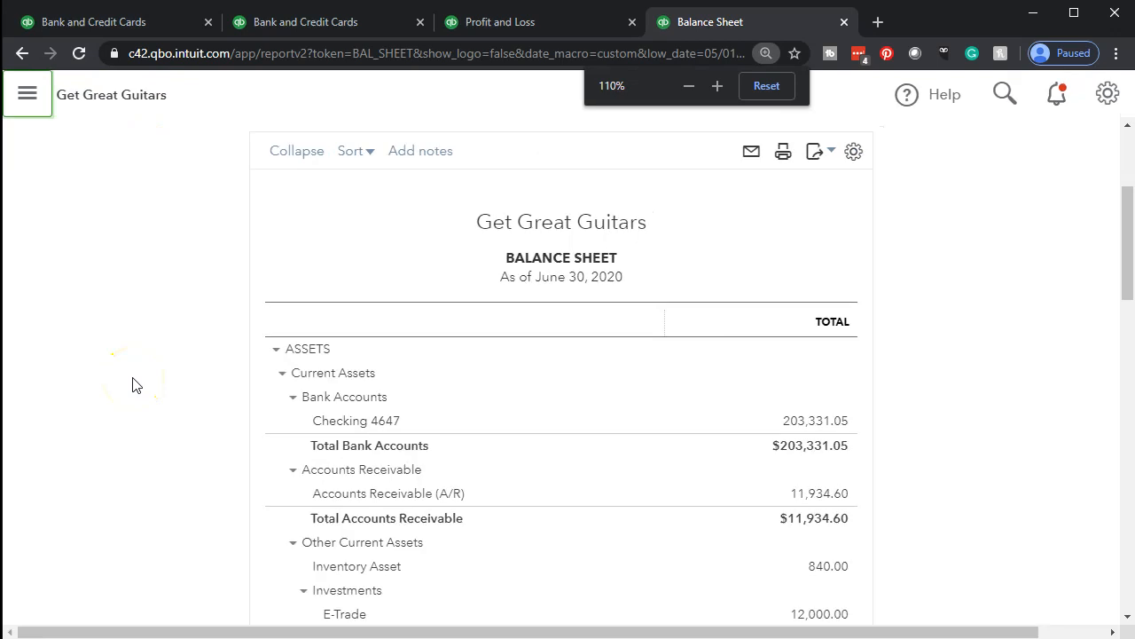
pyautogui.scroll(-2, 133, 385)
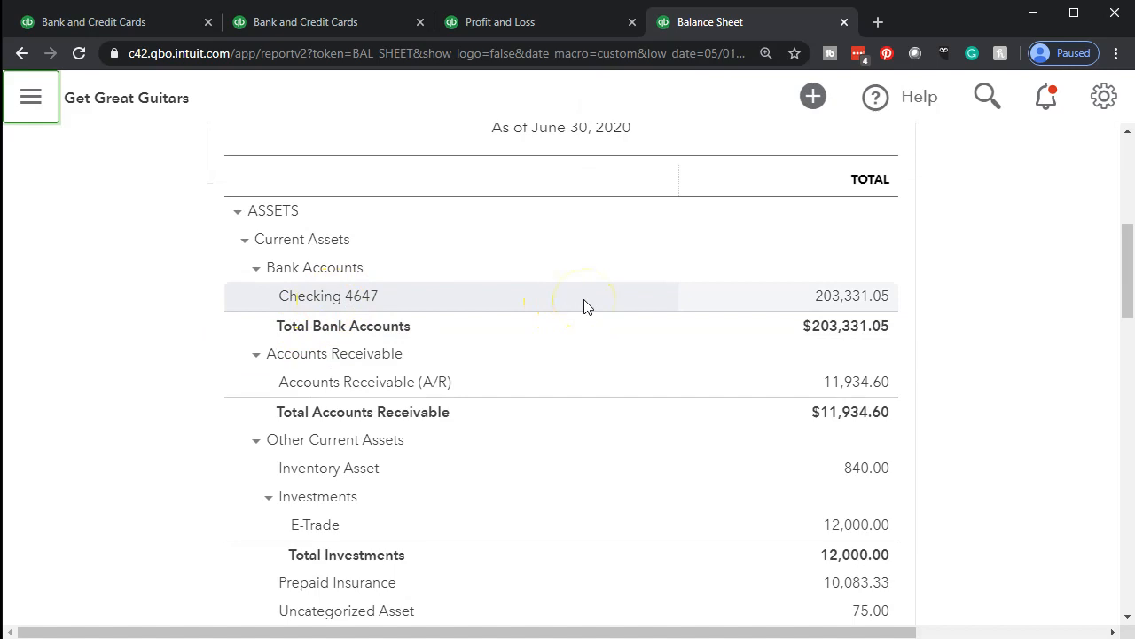
pyautogui.scroll(-2, 144, 418)
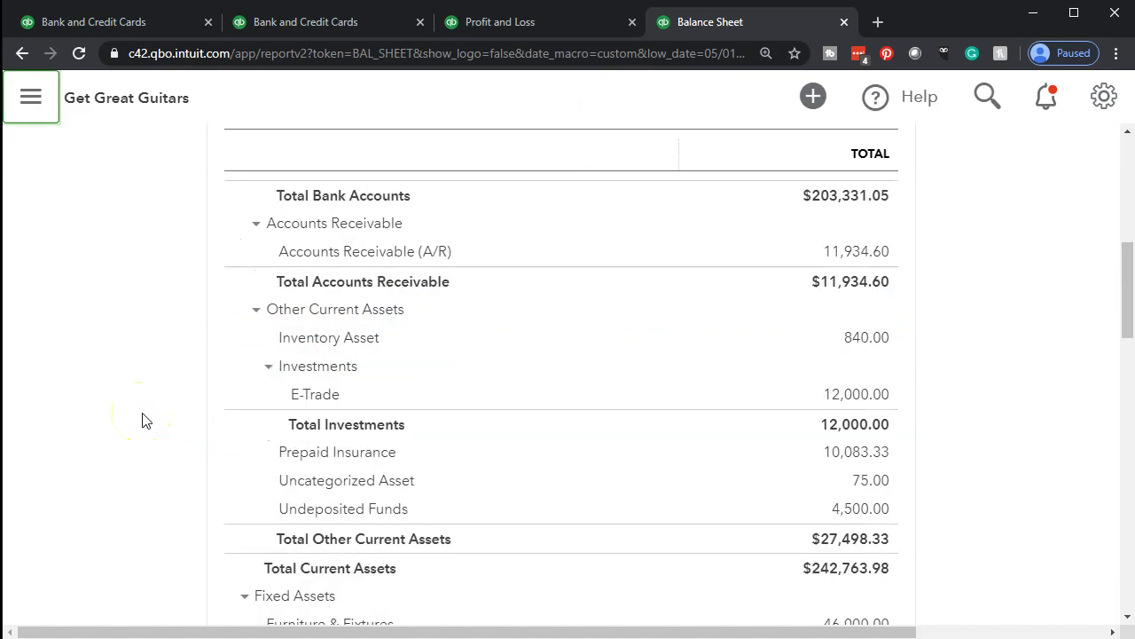
pyautogui.scroll(-1, 145, 420)
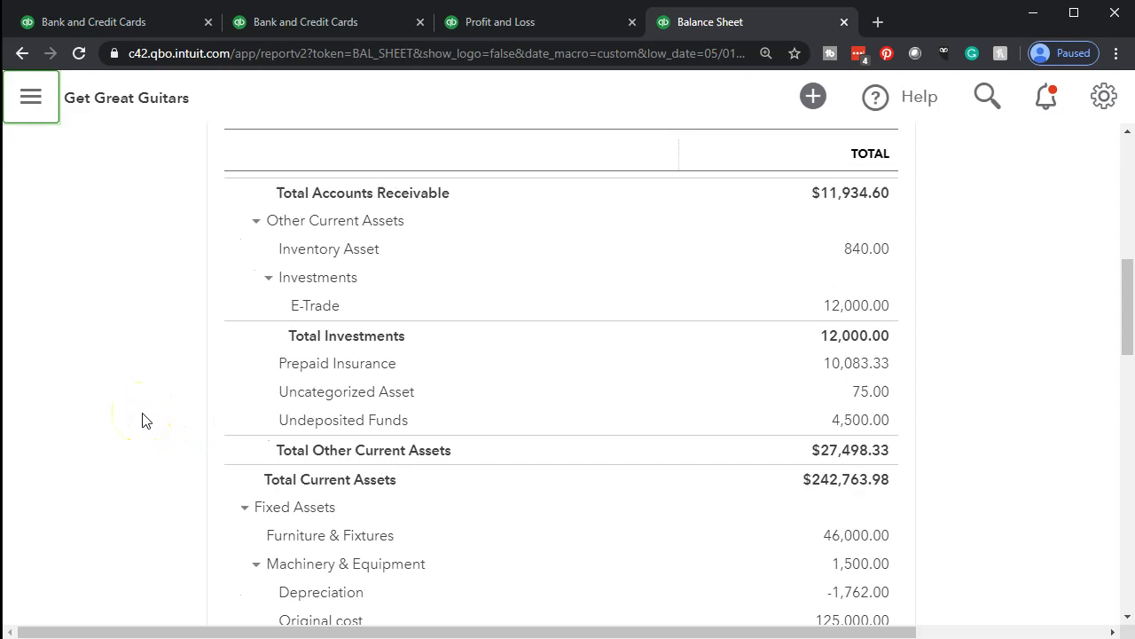
pyautogui.scroll(-2, 145, 421)
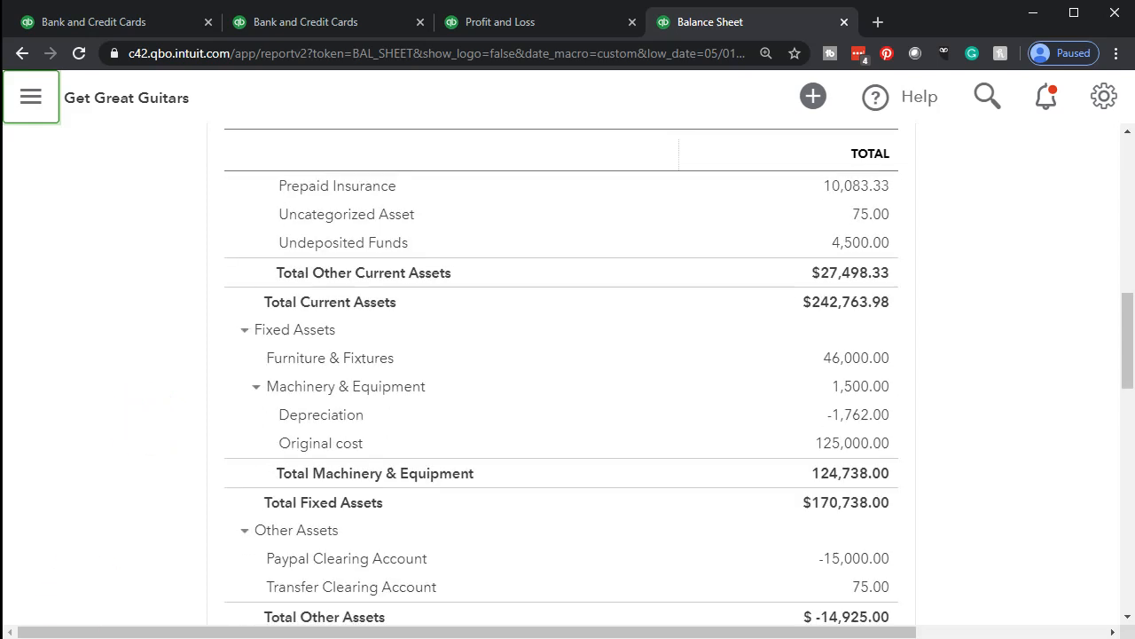
pyautogui.scroll(-2, 145, 421)
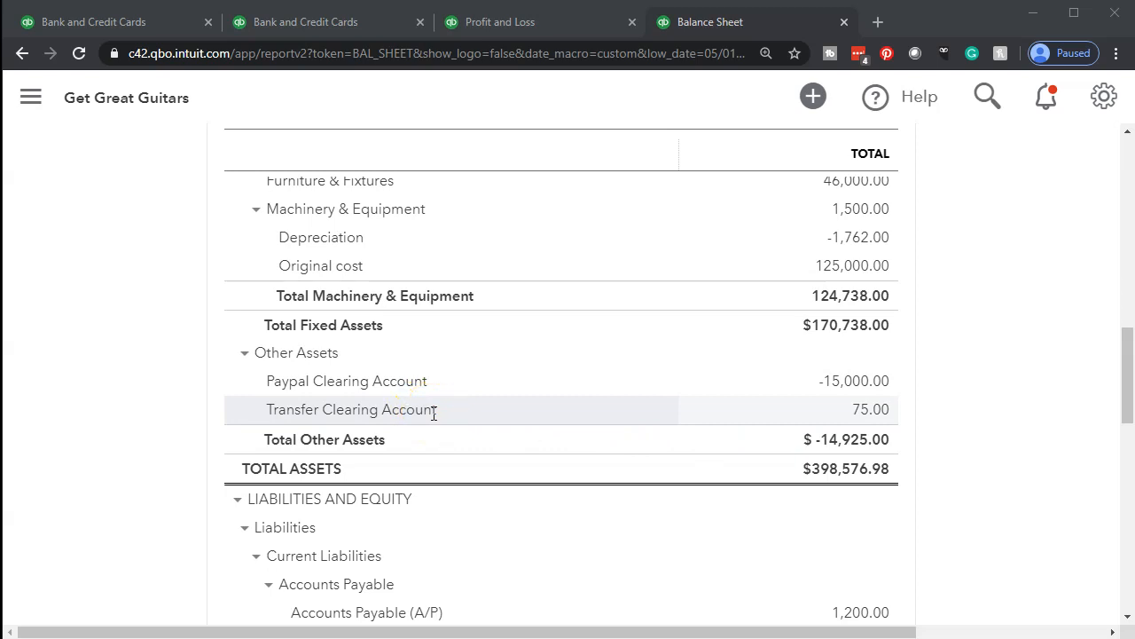
# Compare the Checking 4647 balance with the Paypal and Transfer Clearing Account balances on the Balance Sheet.
pyautogui.scroll(10, 434, 413)
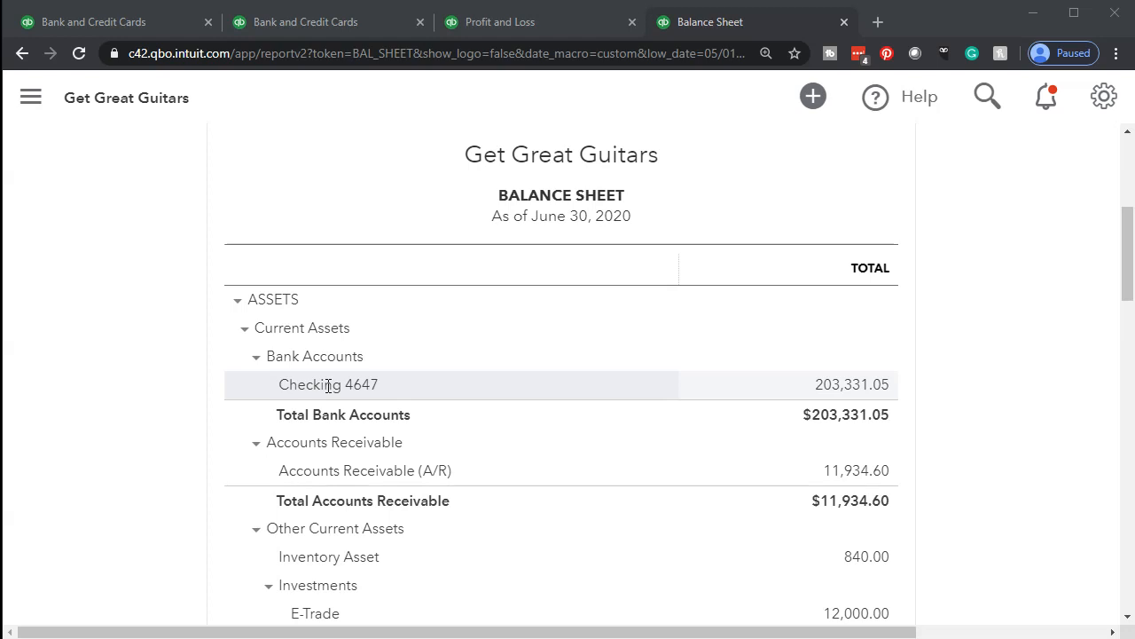
pyautogui.scroll(-8, 328, 386)
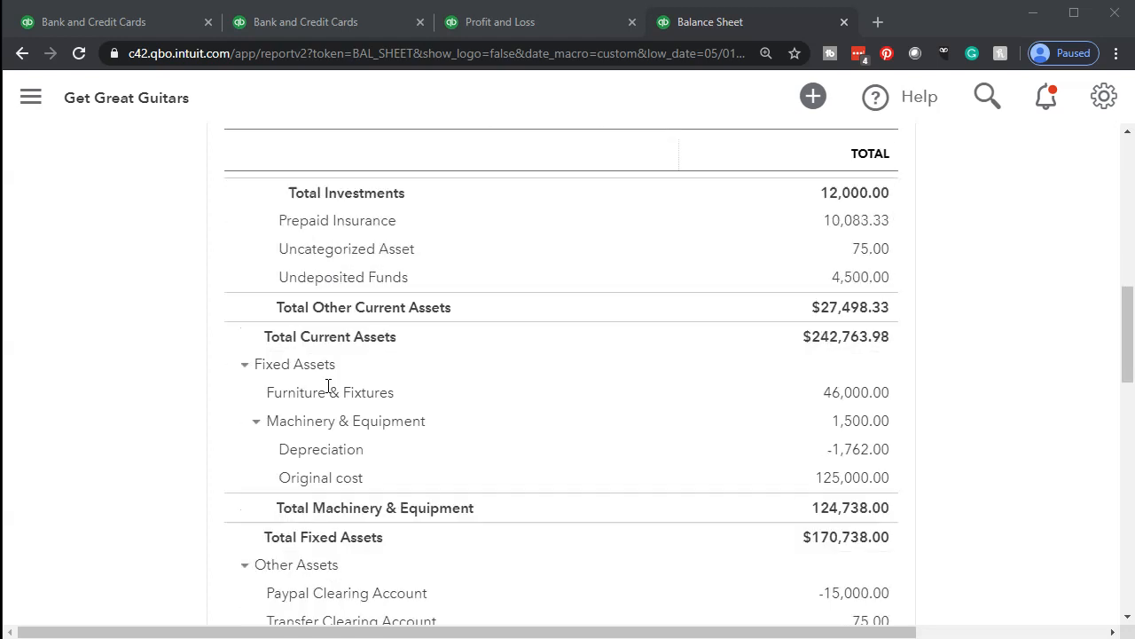
pyautogui.scroll(-2, 329, 386)
pyautogui.scroll(4, 328, 386)
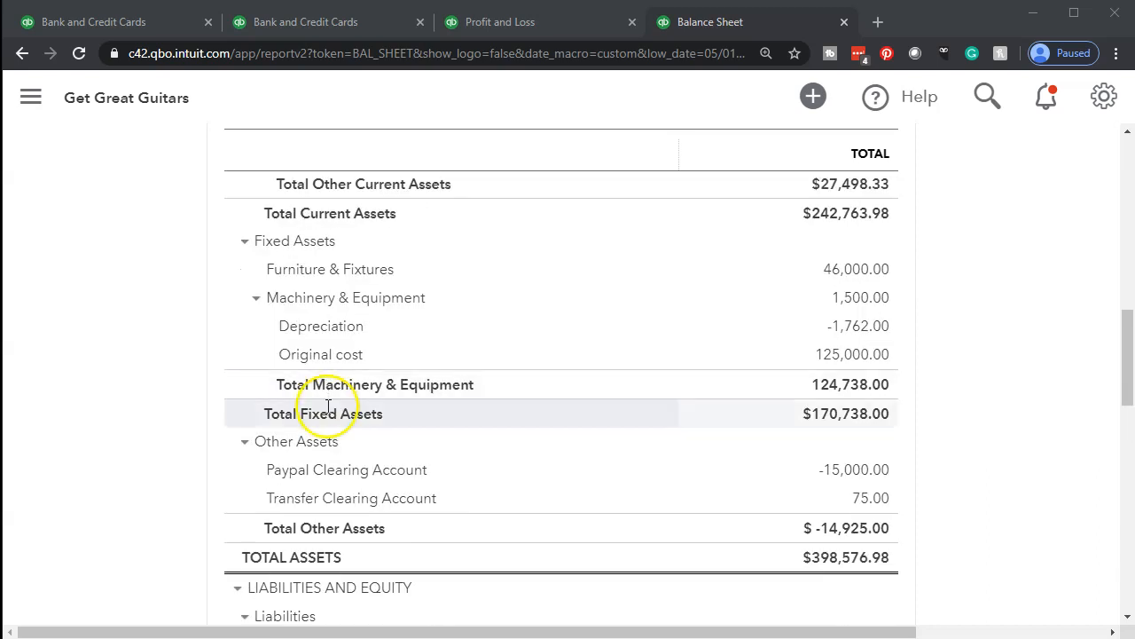
pyautogui.click(862, 470)
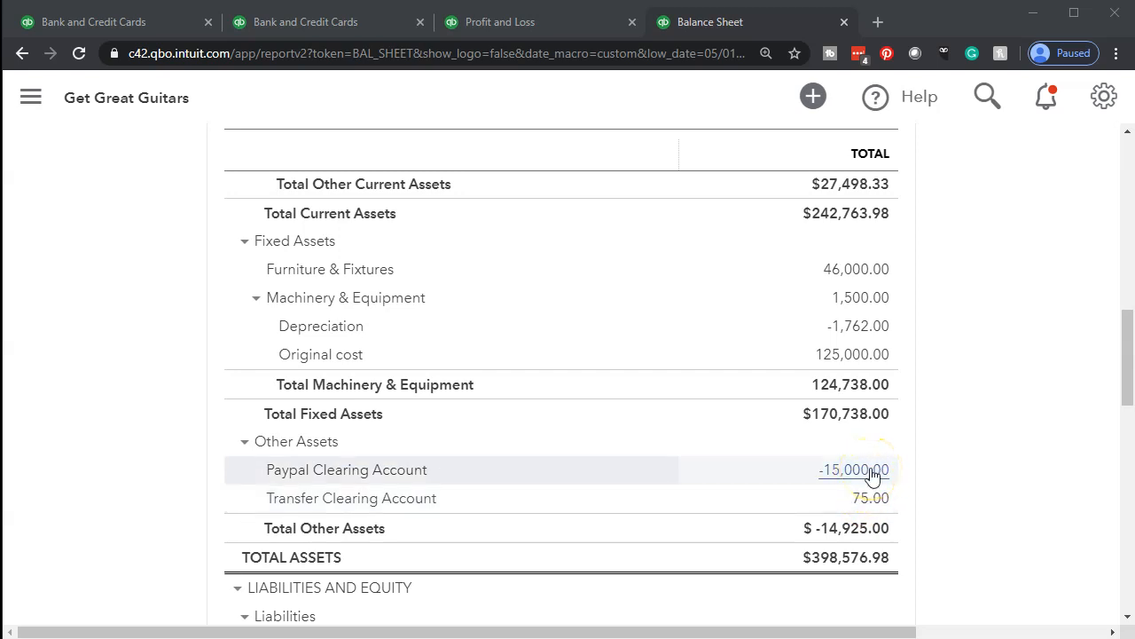
pyautogui.click(862, 478)
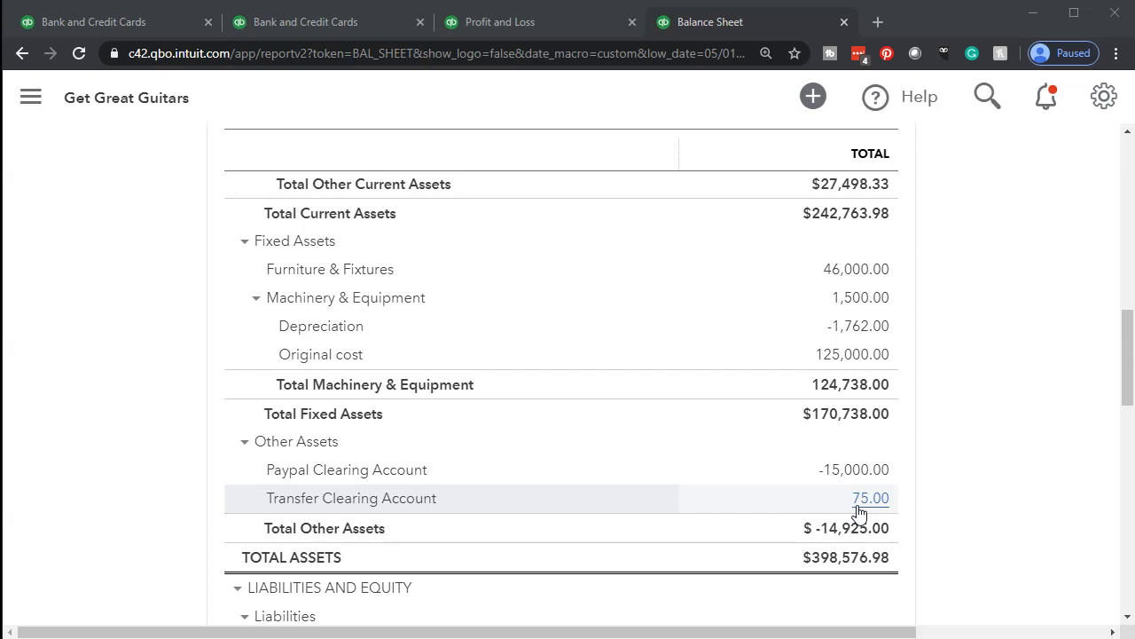
# Refresh the Profit and Loss report for May - June, 2020 and review its income and expense accounts.
pyautogui.click(540, 24)
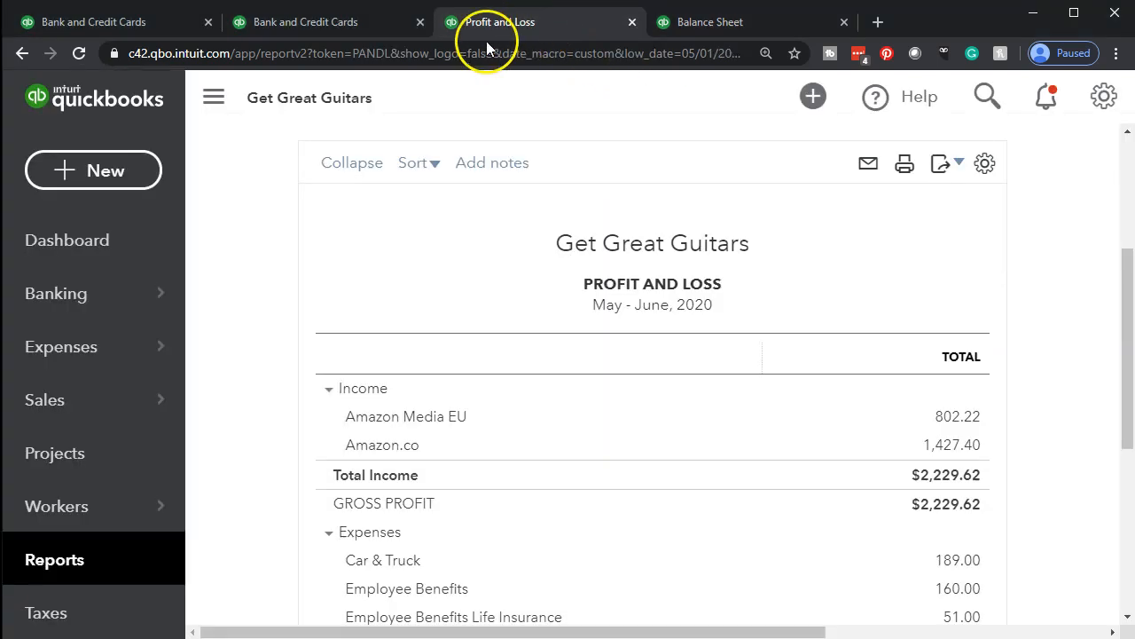
pyautogui.click(79, 55)
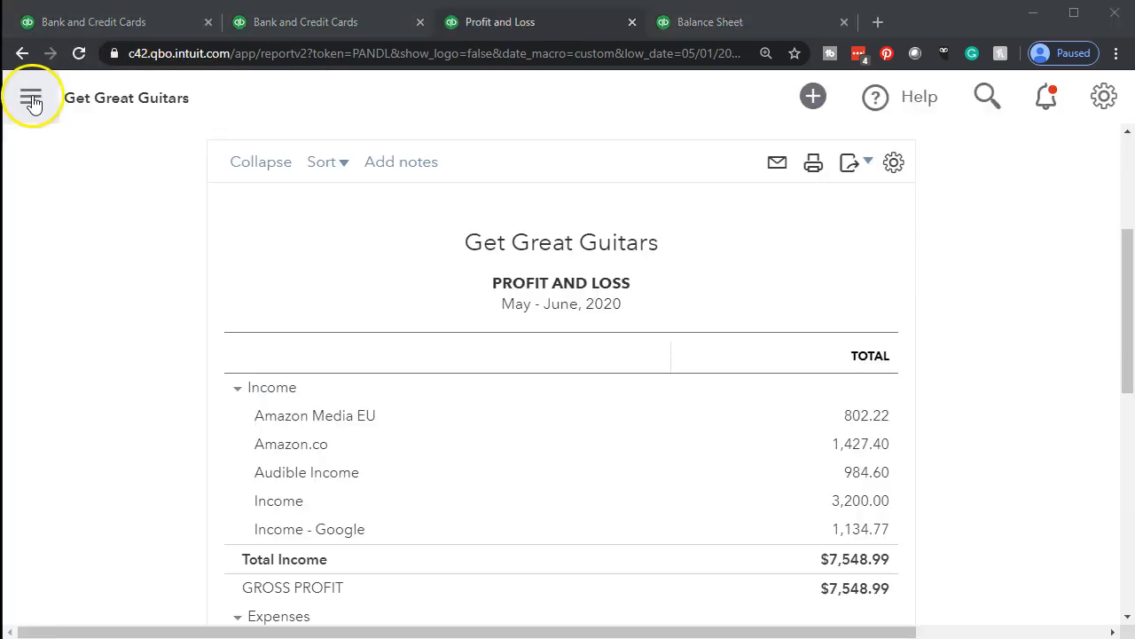
pyautogui.click(32, 100)
pyautogui.click(216, 95)
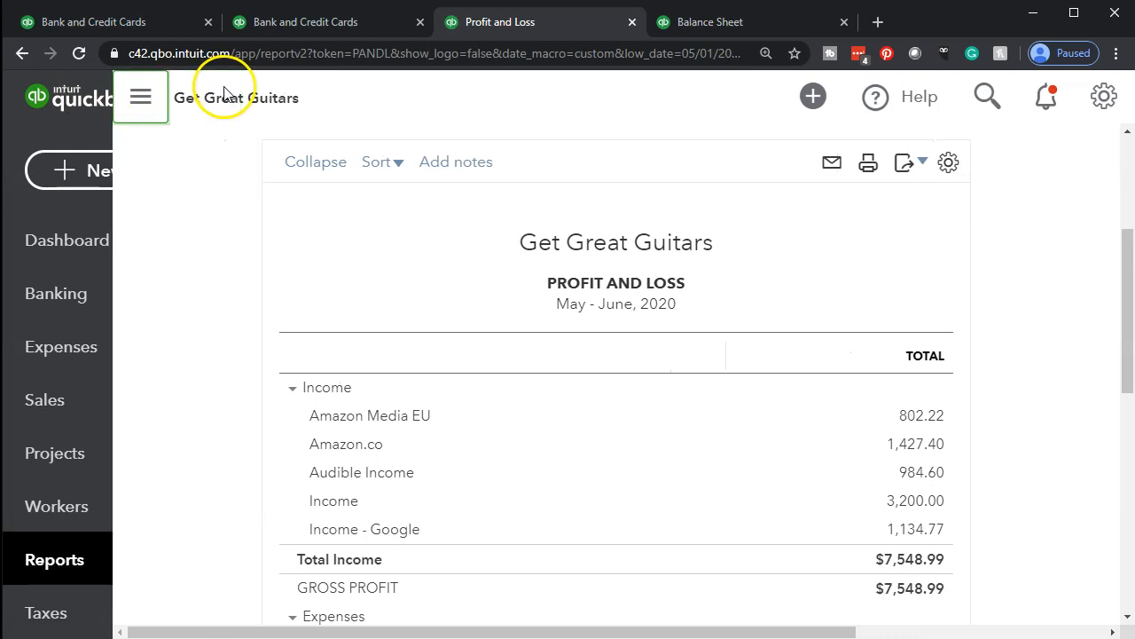
pyautogui.scroll(-3, 144, 310)
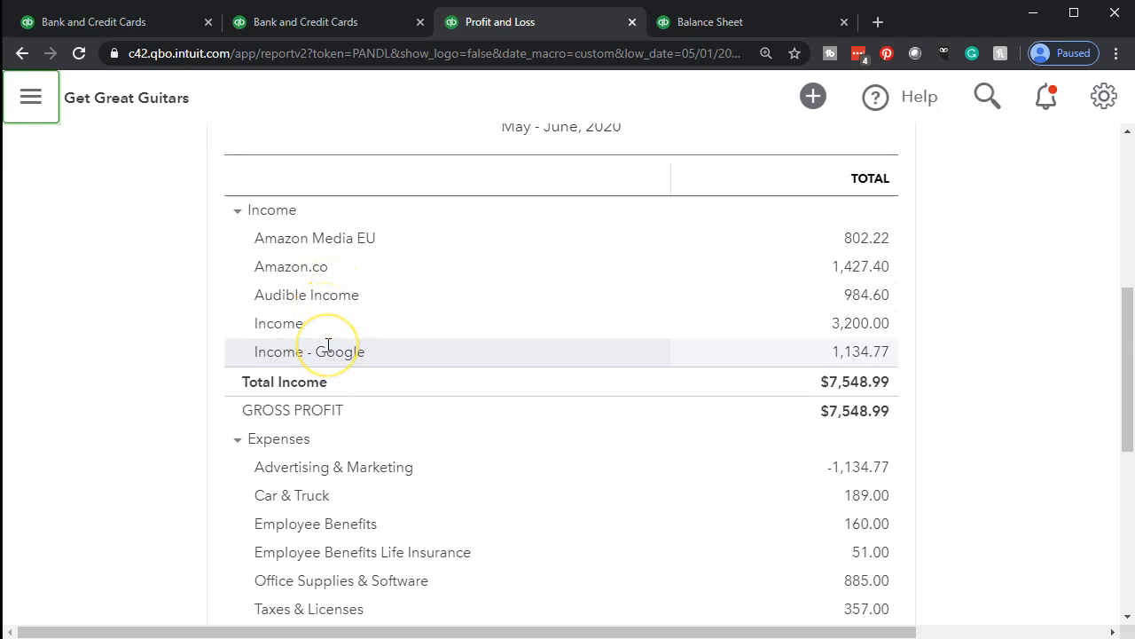
pyautogui.scroll(-3, 328, 344)
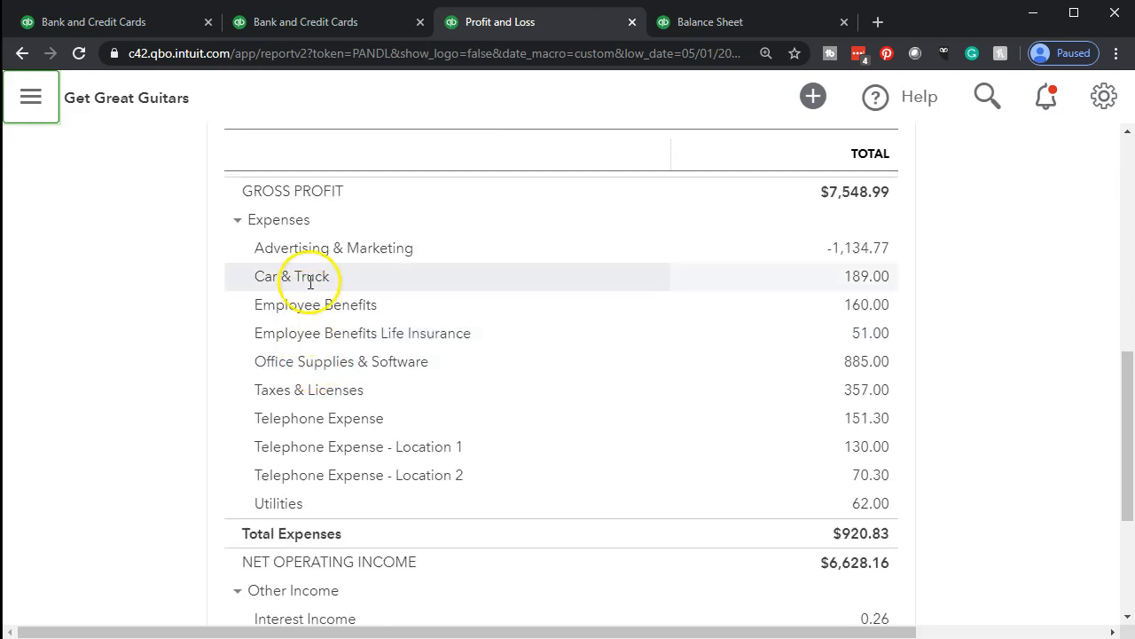
# Drill down from the Advertising & Marketing amount to the 05/12/2020 GOOGLE ADSENSE deposit and bring up its added funds line.
pyautogui.click(860, 251)
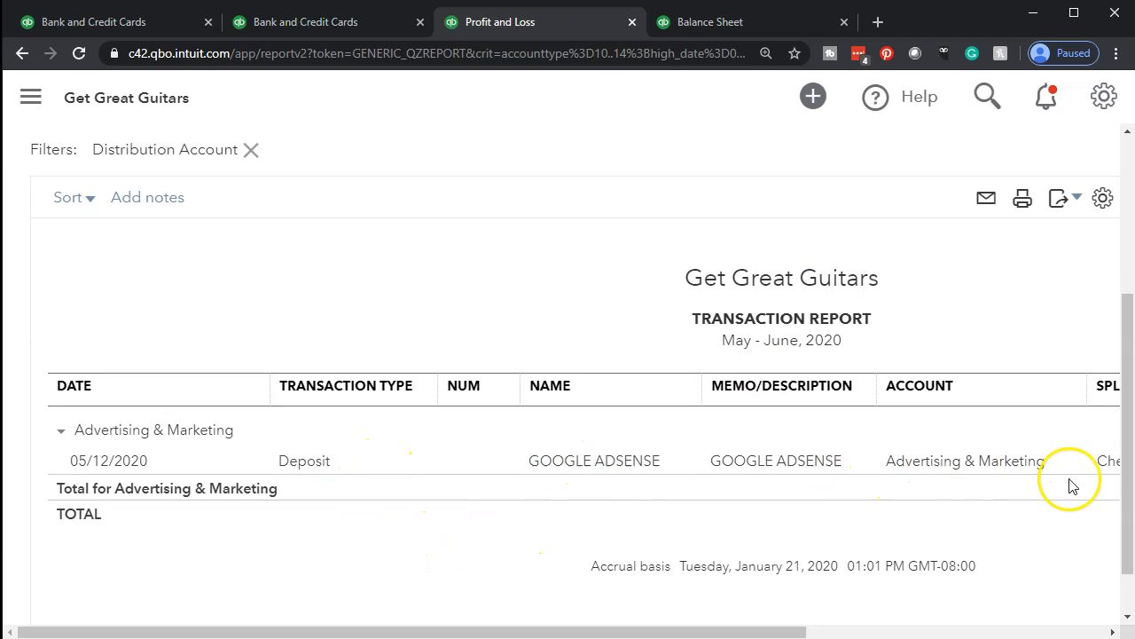
pyautogui.click(811, 461)
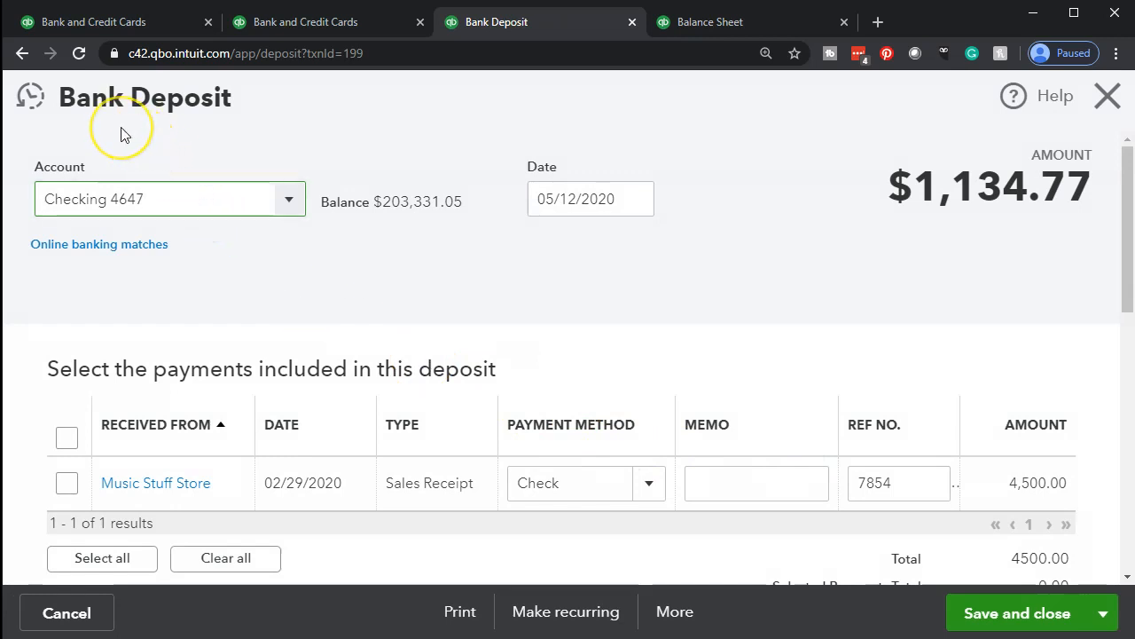
pyautogui.scroll(-1, 75, 355)
pyautogui.scroll(-4, 74, 355)
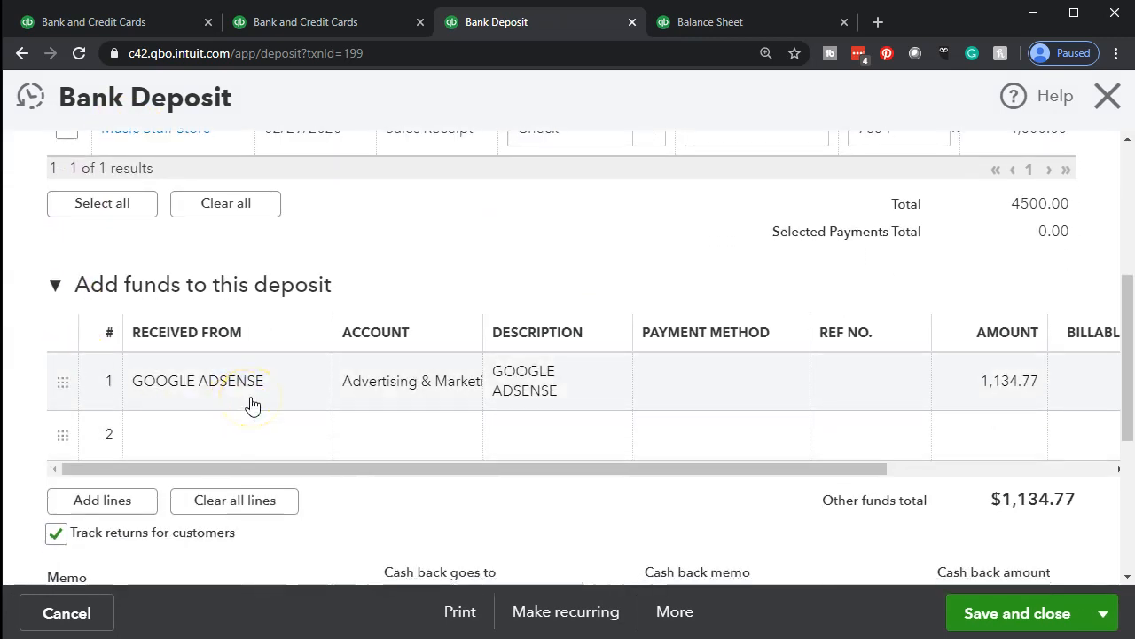
# Change the account on the deposit's GOOGLE ADSENSE line to Income - Google, then save and close the deposit.
pyautogui.click(253, 393)
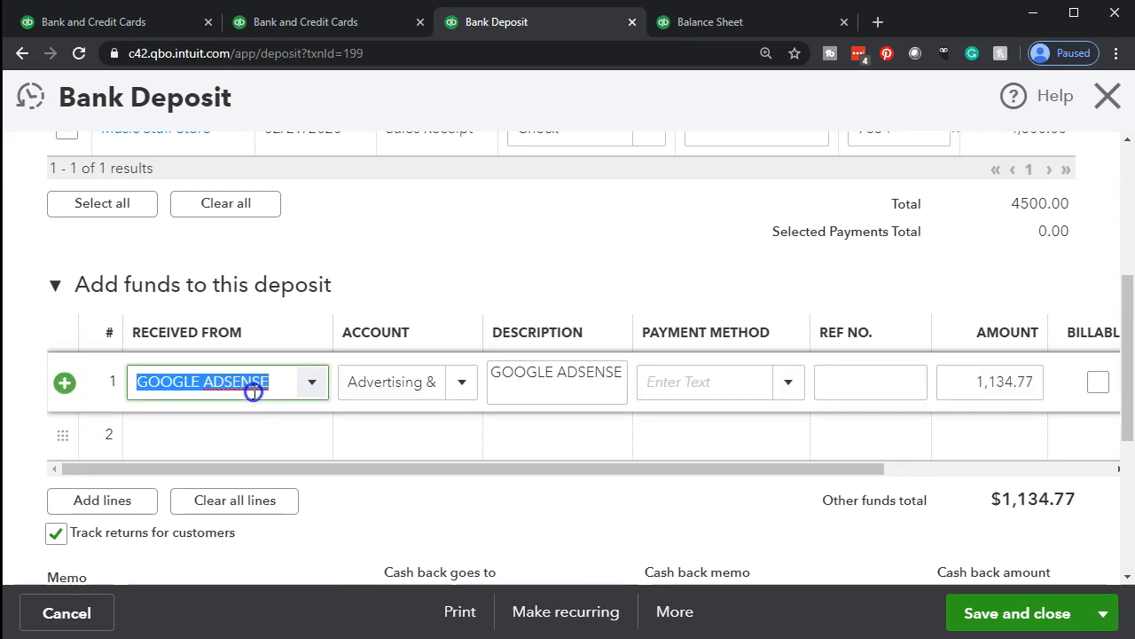
pyautogui.click(403, 396)
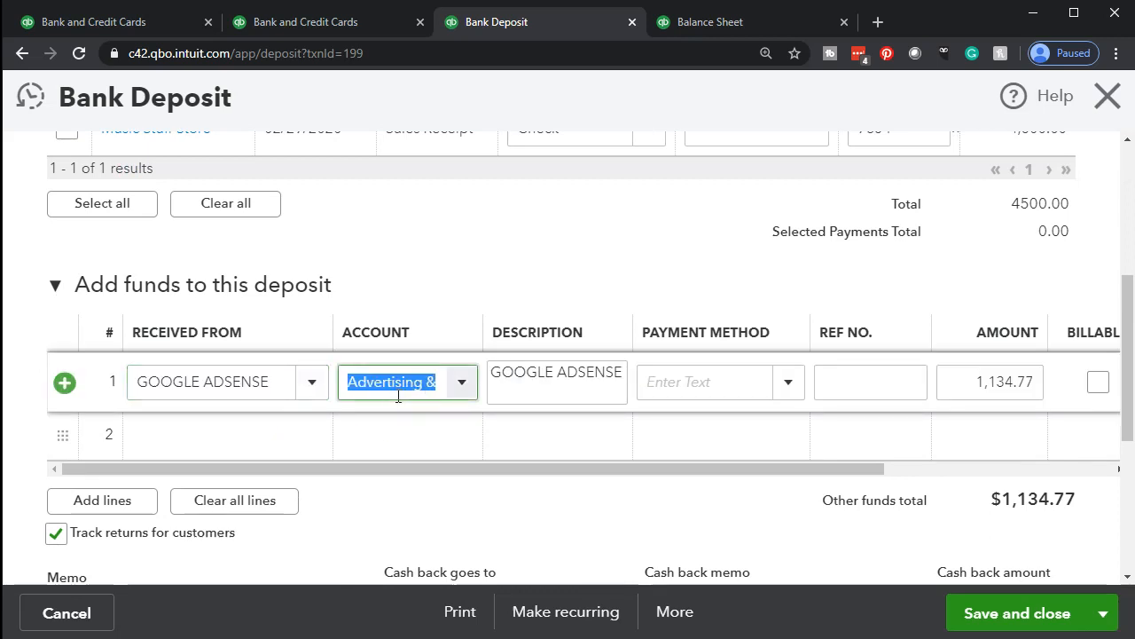
pyautogui.write('G')
pyautogui.write('oogle')
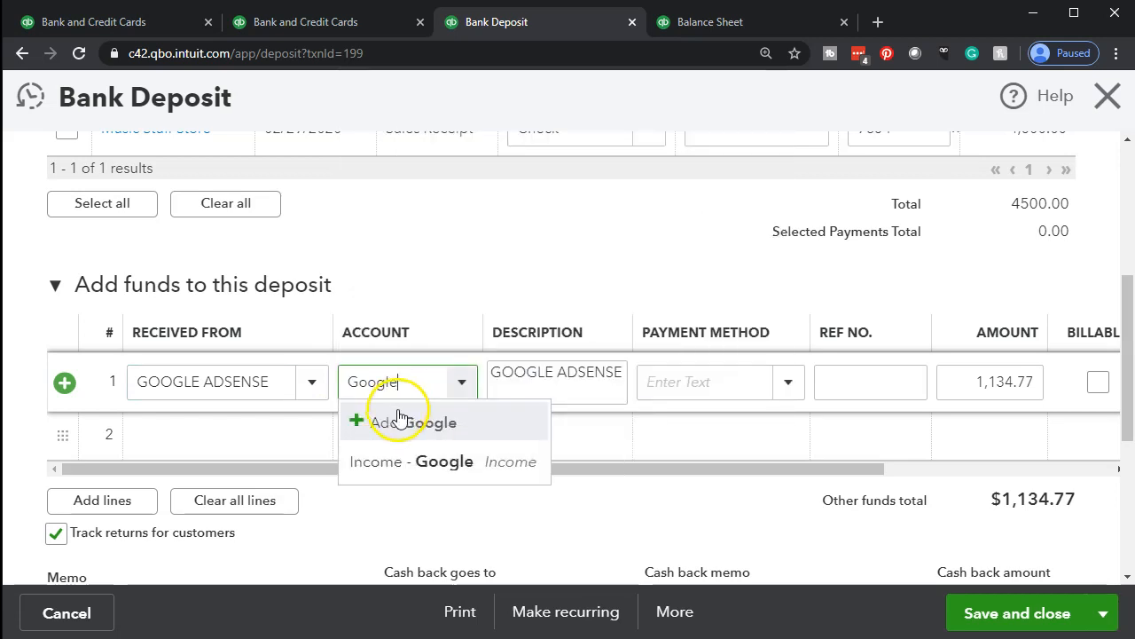
pyautogui.click(419, 461)
pyautogui.click(958, 603)
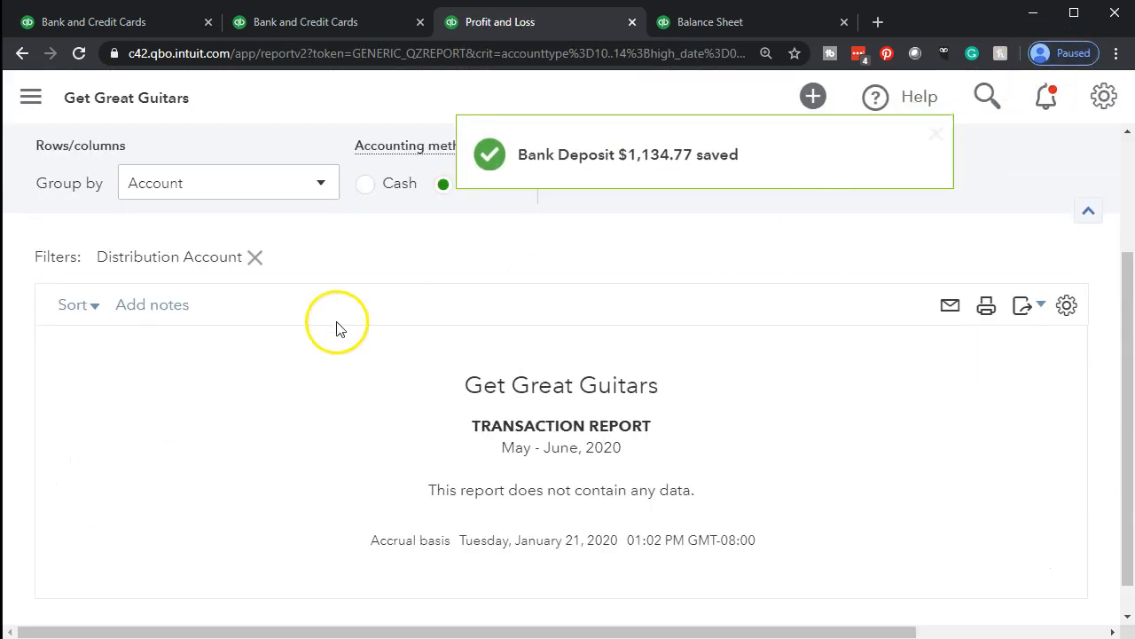
# Return to the Profit and Loss report and check Income - Google, the expense accounts and net income.
pyautogui.scroll(3, 222, 324)
pyautogui.click(125, 217)
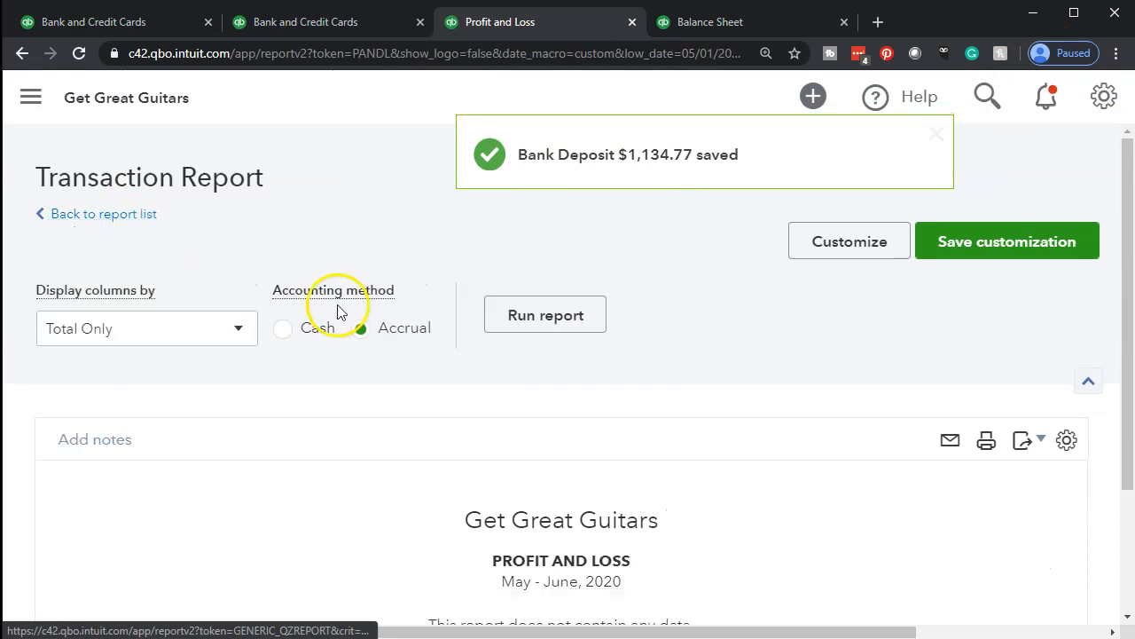
pyautogui.scroll(-7, 339, 308)
pyautogui.scroll(4, 302, 393)
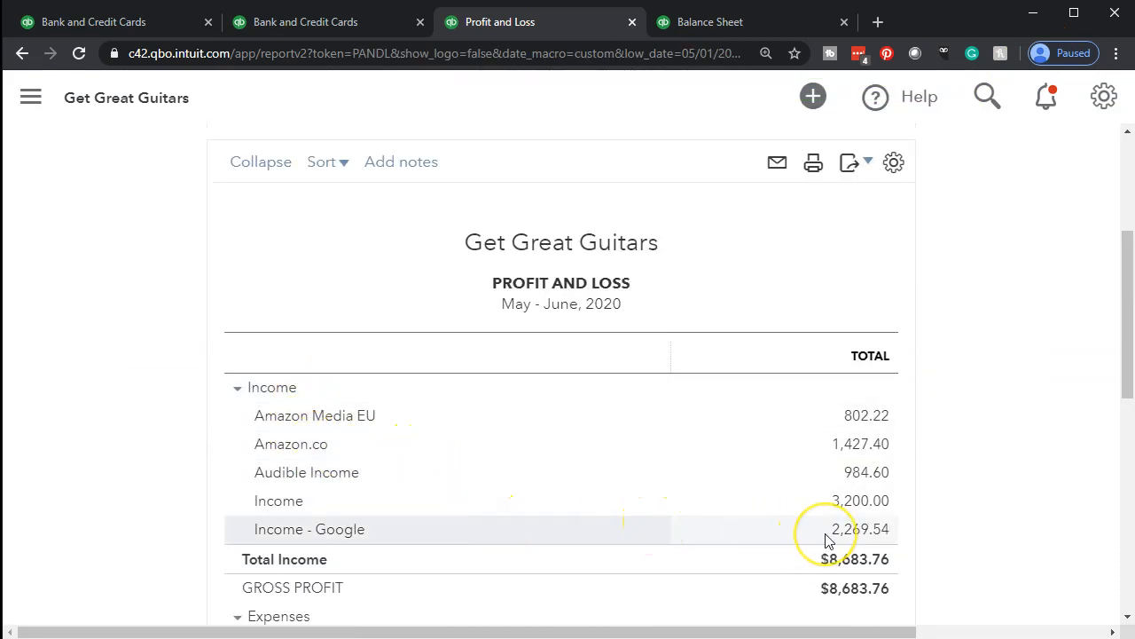
pyautogui.scroll(-5, 824, 541)
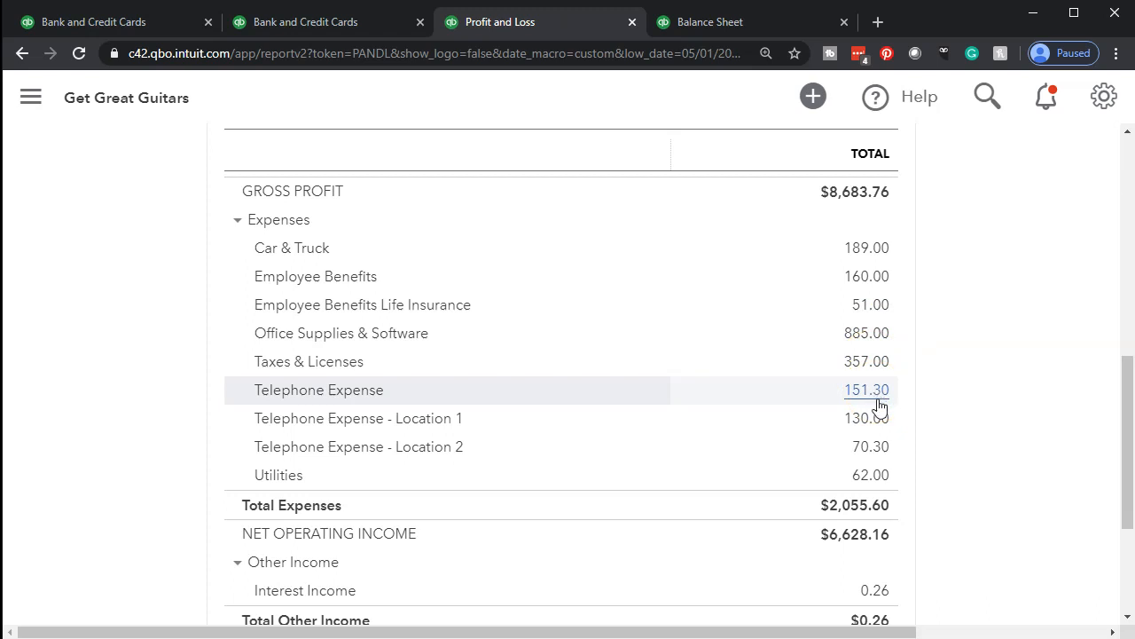
pyautogui.scroll(-1, 880, 490)
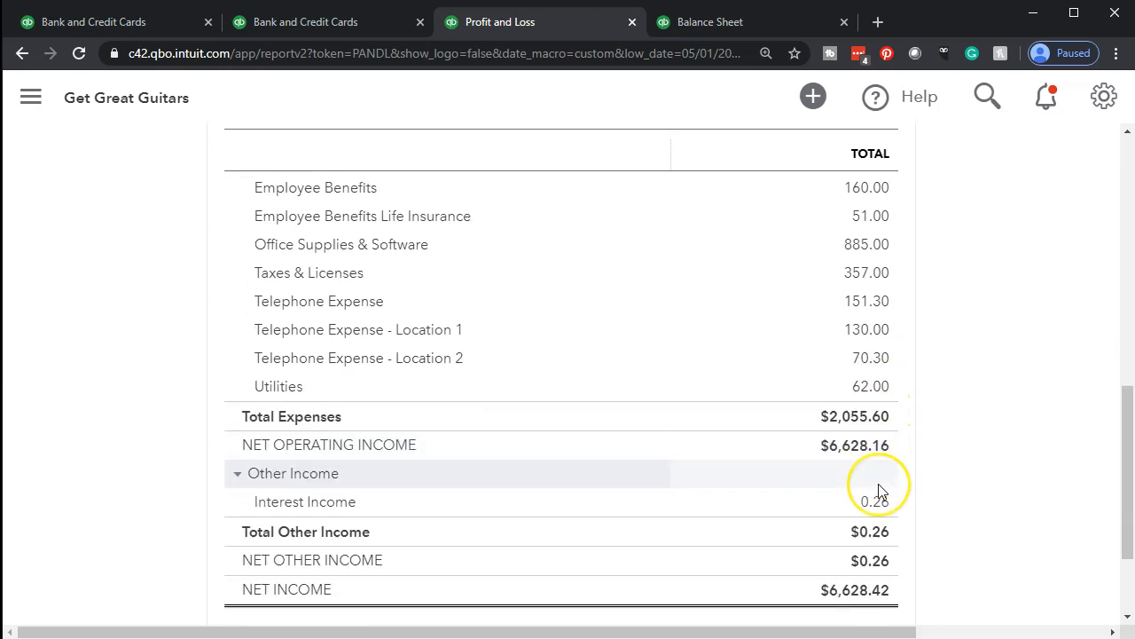